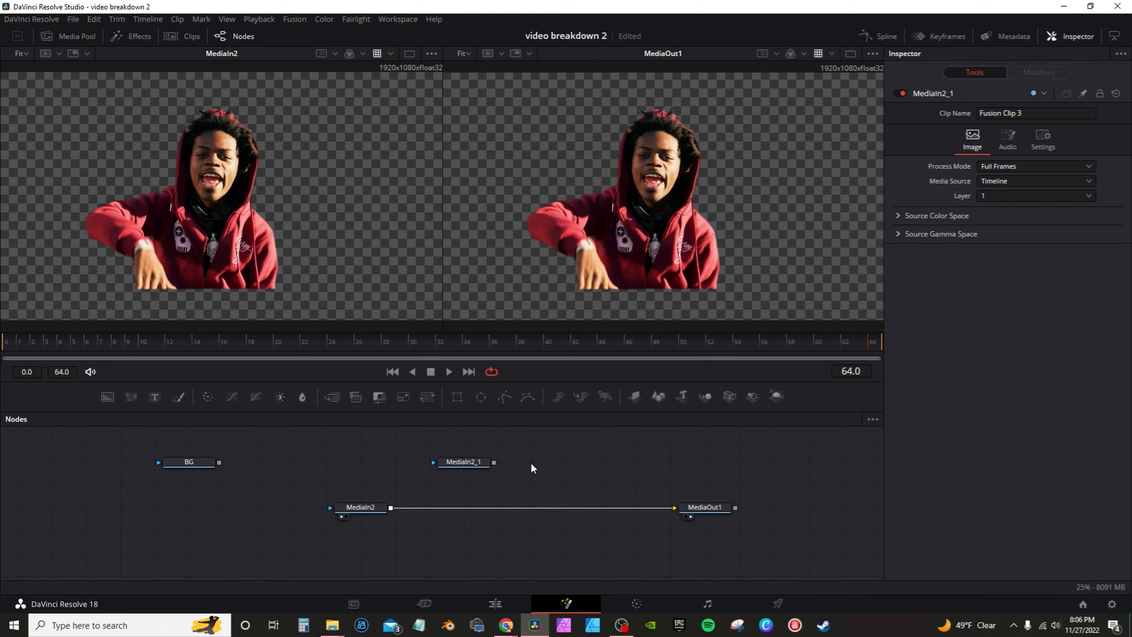
# - Paste a second copy of the MediaIn2 node and merge both copies in series over MediaIn2, ahead of MediaOut1
pyautogui.hotkey('ctrl', 'v')
pyautogui.moveTo(532, 464); pyautogui.dragTo(567, 464)
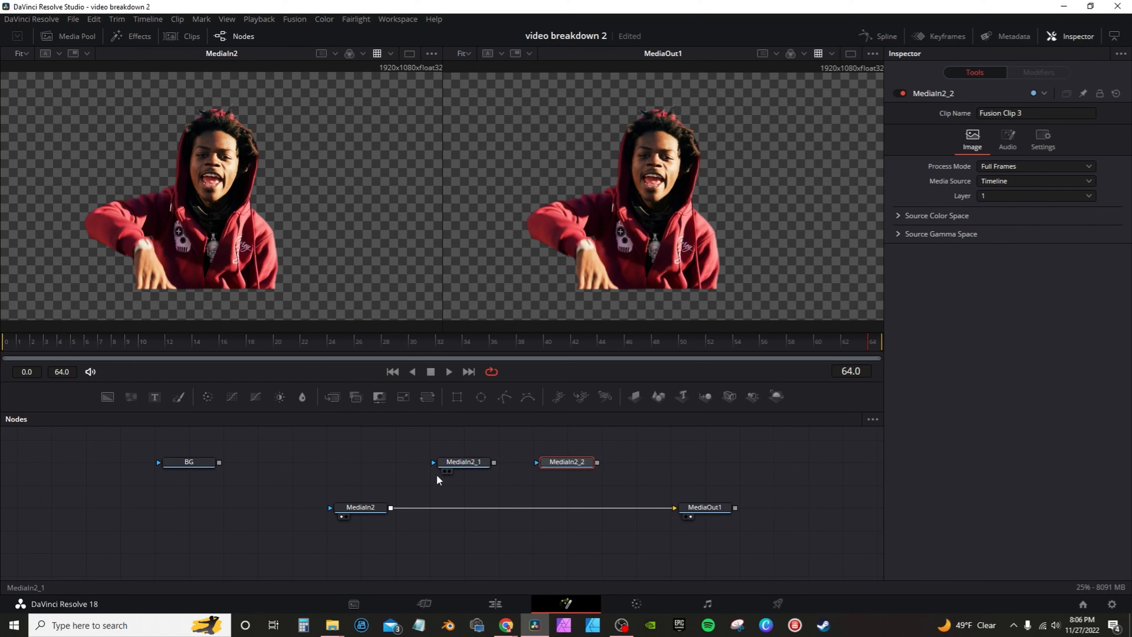
pyautogui.moveTo(494, 466); pyautogui.dragTo(391, 509)
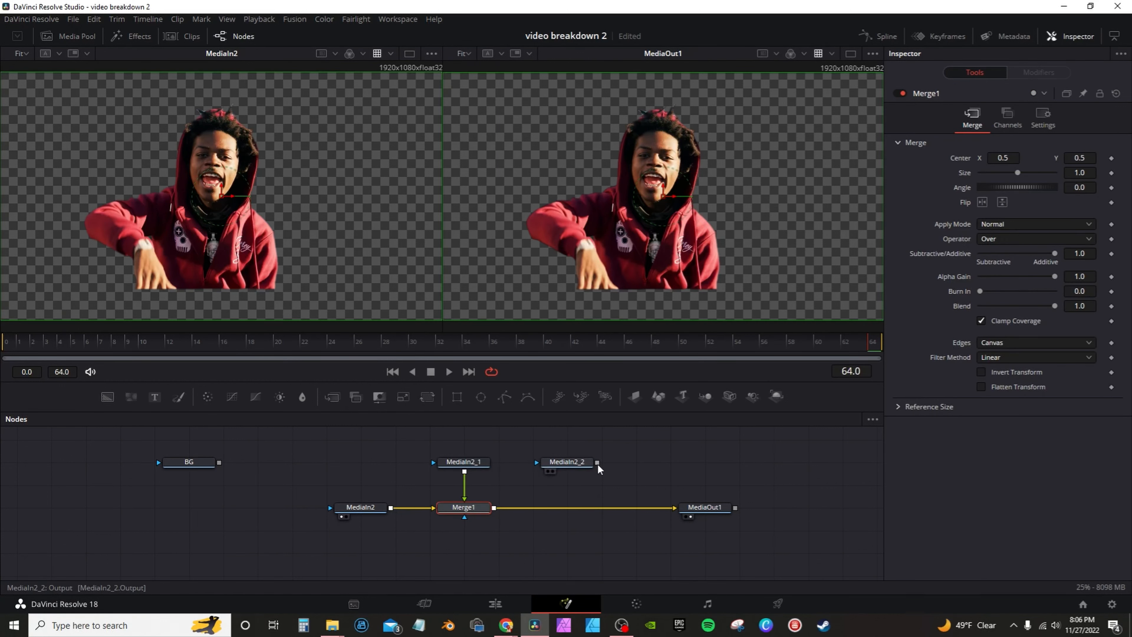
pyautogui.moveTo(597, 462); pyautogui.dragTo(494, 507)
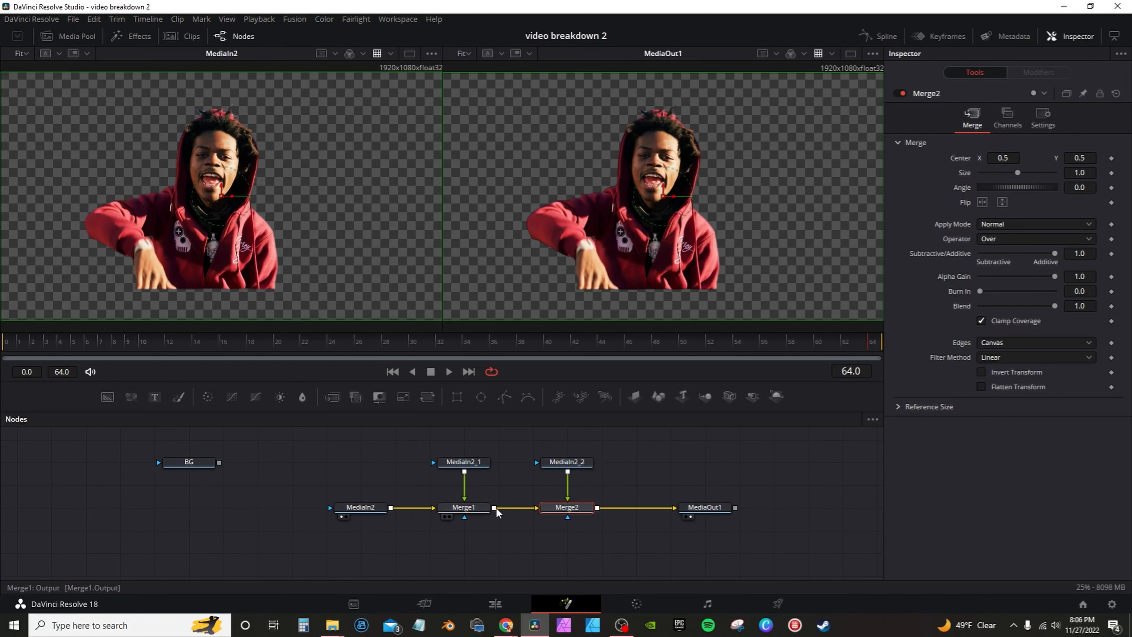
# - Try shifting the first merge's Center X to about 0.371, and reset its Center to default
pyautogui.click(463, 507)
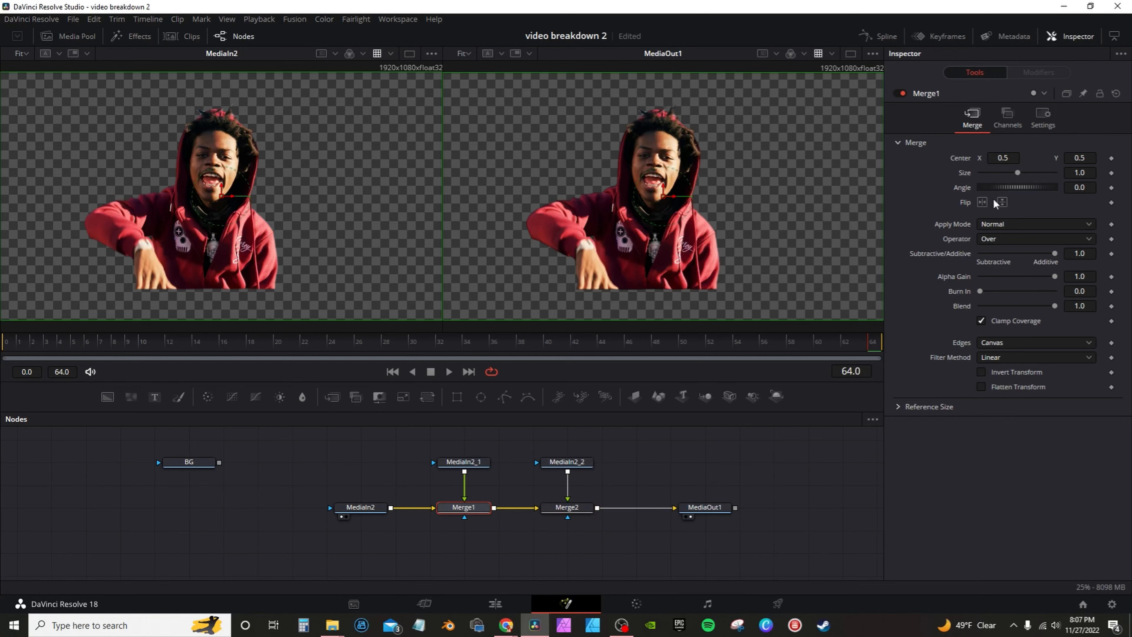
pyautogui.moveTo(1003, 157)
pyautogui.mouseDown()
pyautogui.moveTo(962, 158)
pyautogui.moveTo(1008, 166)
pyautogui.mouseUp()
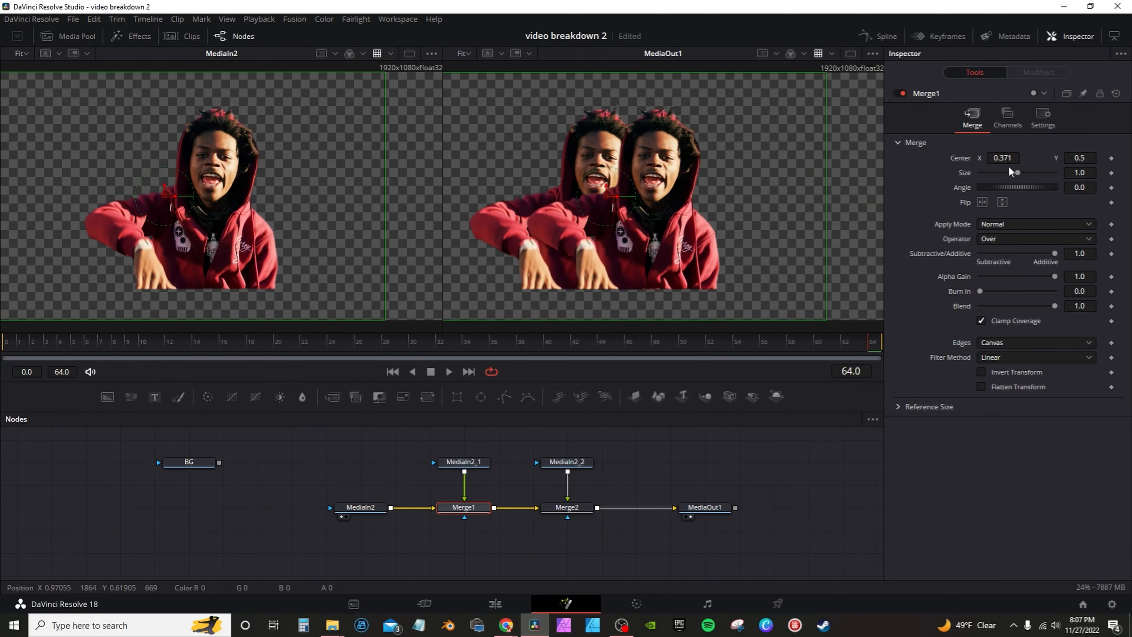
pyautogui.doubleClick(963, 159)
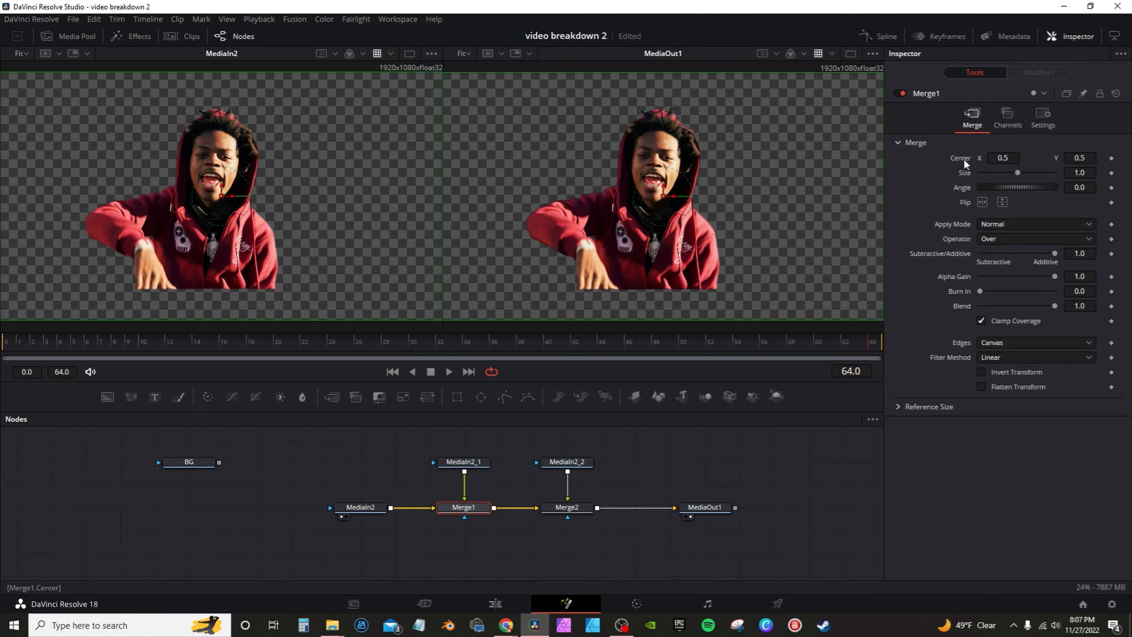
# - Insert a Transform node between MediaIn2_1 and its merge, spacing the nodes apart vertically
pyautogui.click(482, 466)
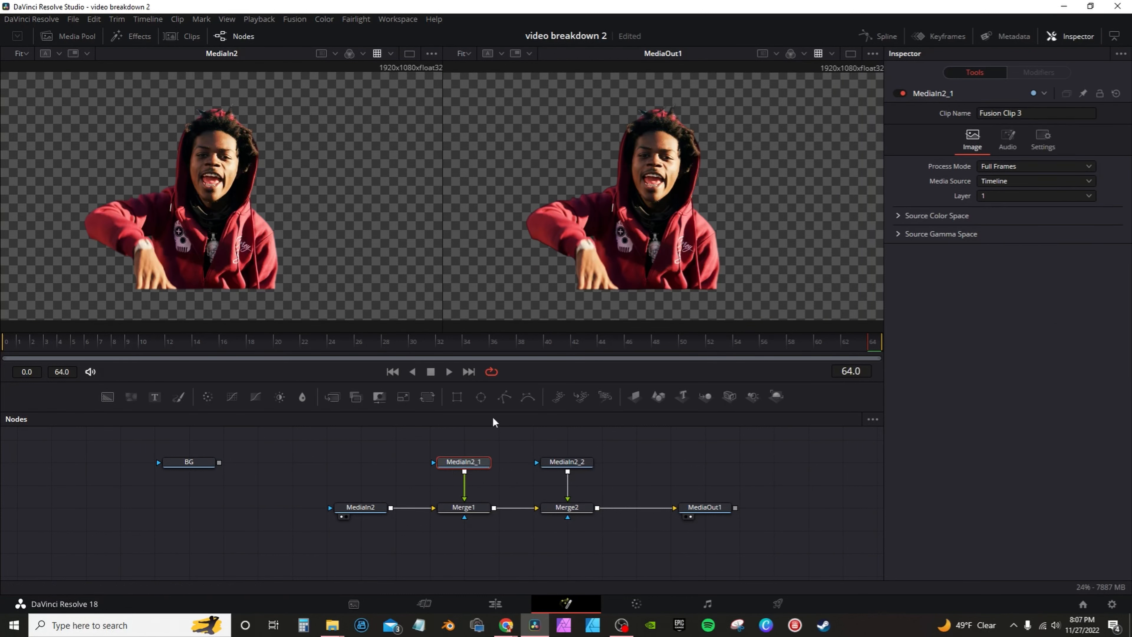
pyautogui.click(428, 396)
pyautogui.moveTo(479, 463); pyautogui.dragTo(480, 443)
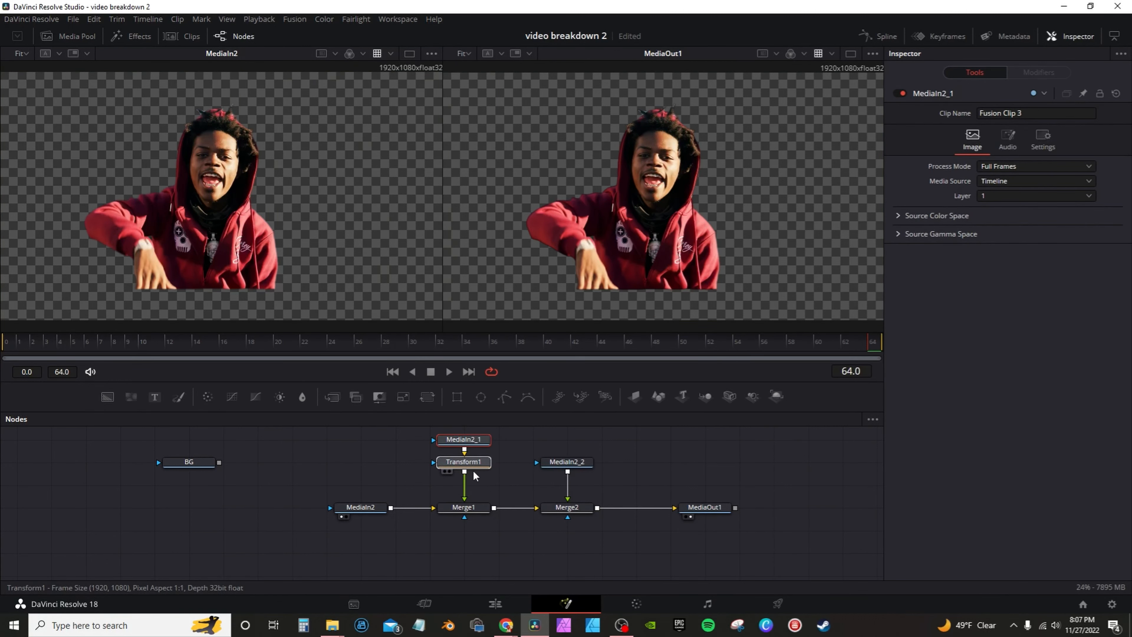
pyautogui.click(474, 486)
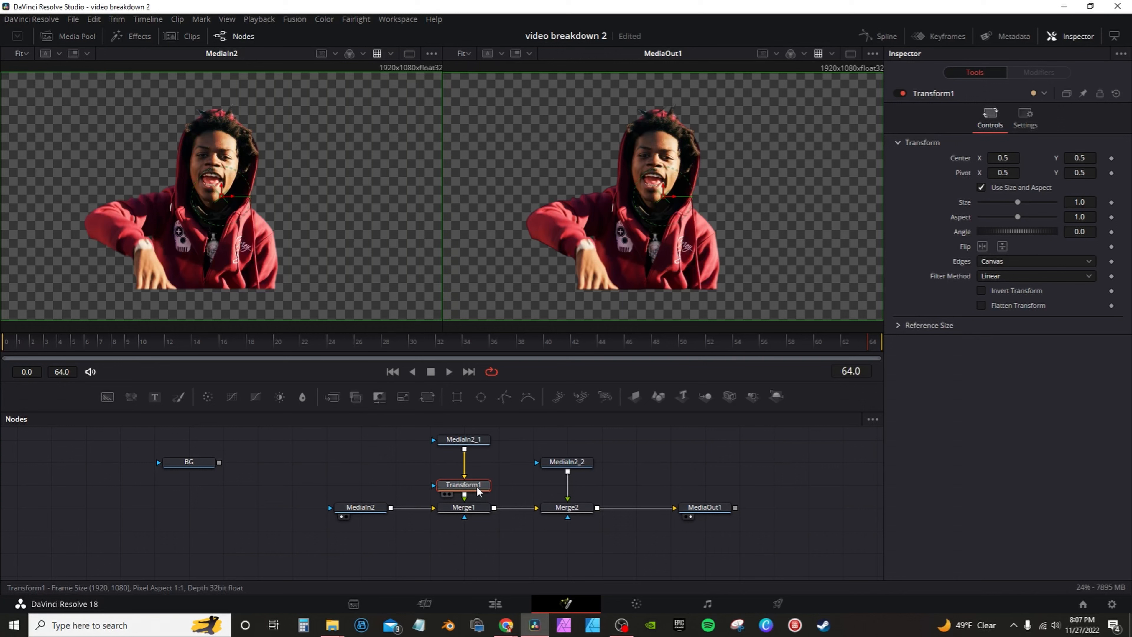
# - Paste an instance of Transform1 after MediaIn2_2 and move MediaIn2_1 back in line with it
pyautogui.hotkey('ctrl', 'c')
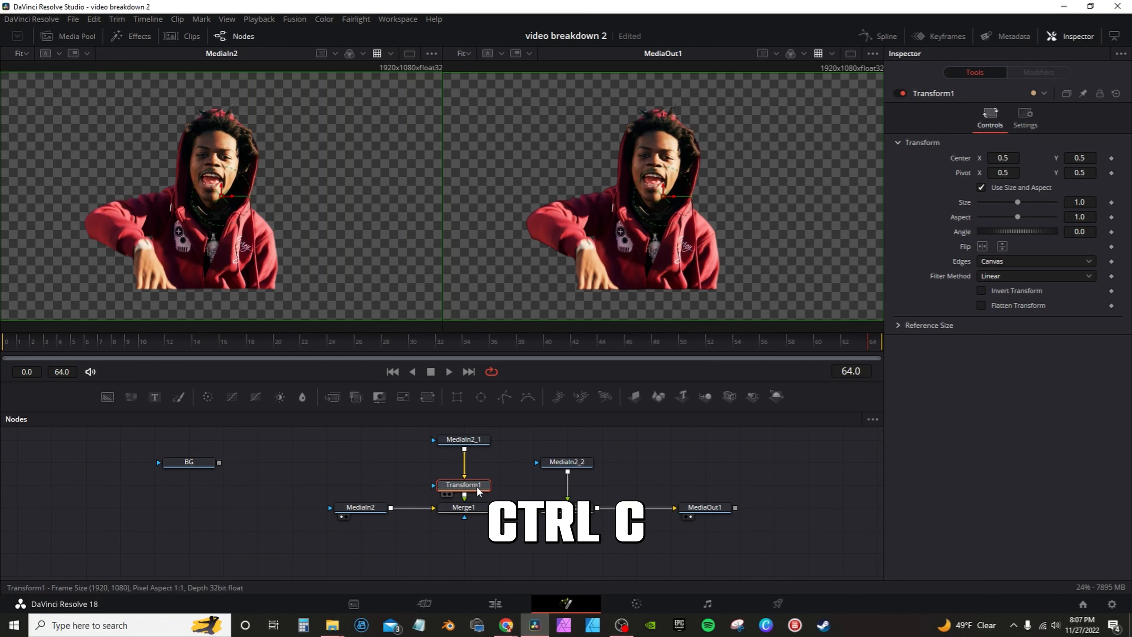
pyautogui.click(580, 466)
pyautogui.hotkey('ctrl', 'shift', 'v')
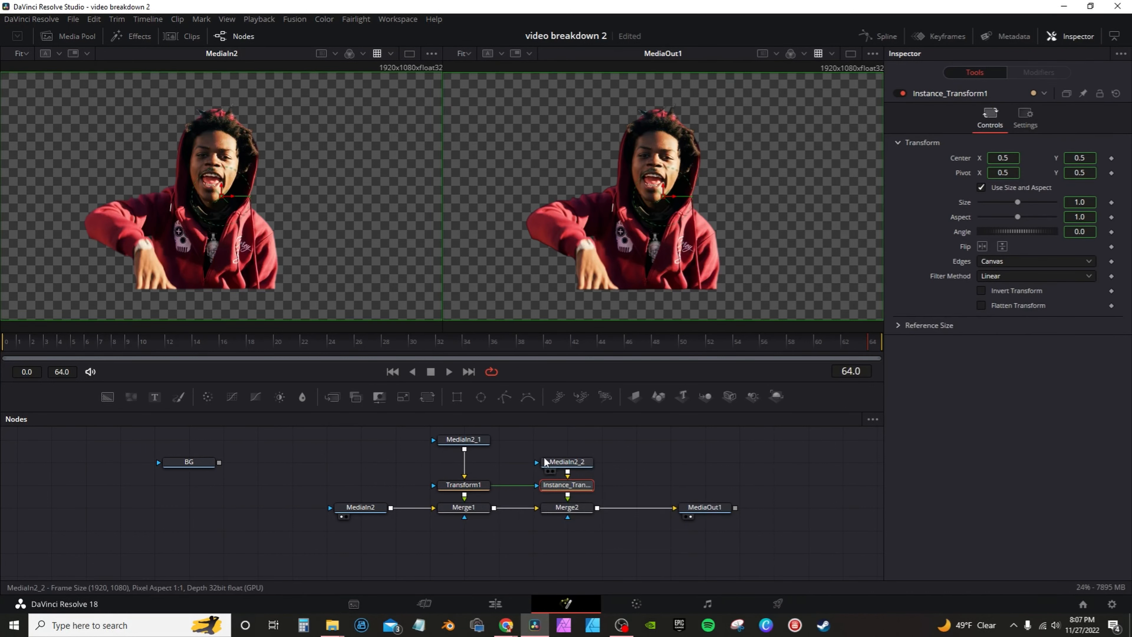
pyautogui.moveTo(486, 448); pyautogui.dragTo(486, 471)
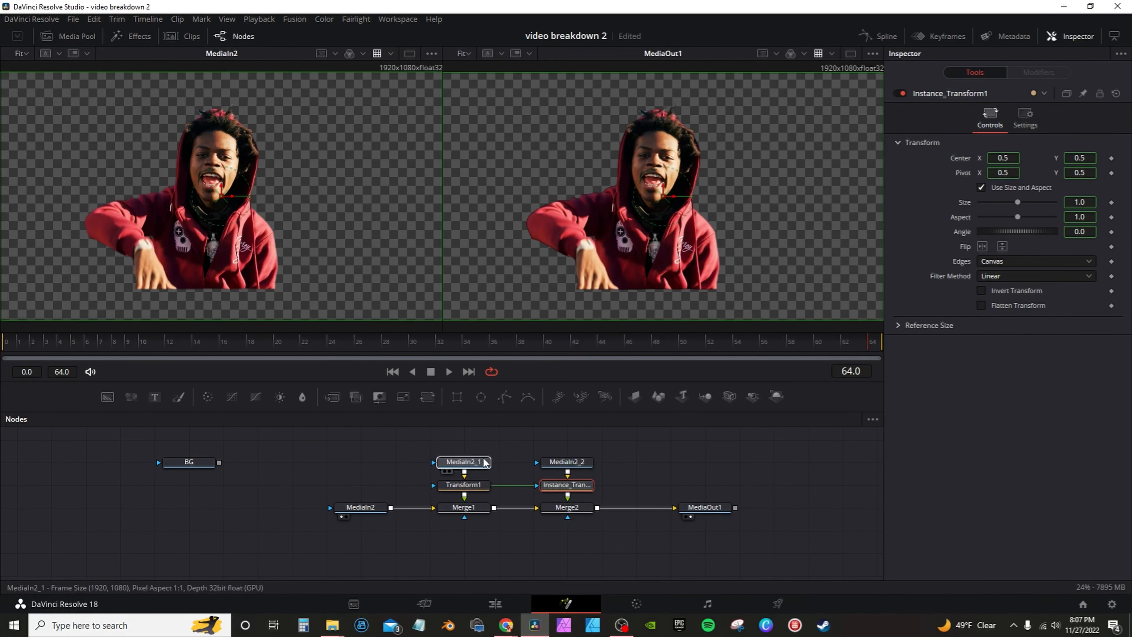
# - Test the link by moving the instanced transform's Center X to about 0.612, and reset Transform1's Center to default
pyautogui.click(575, 486)
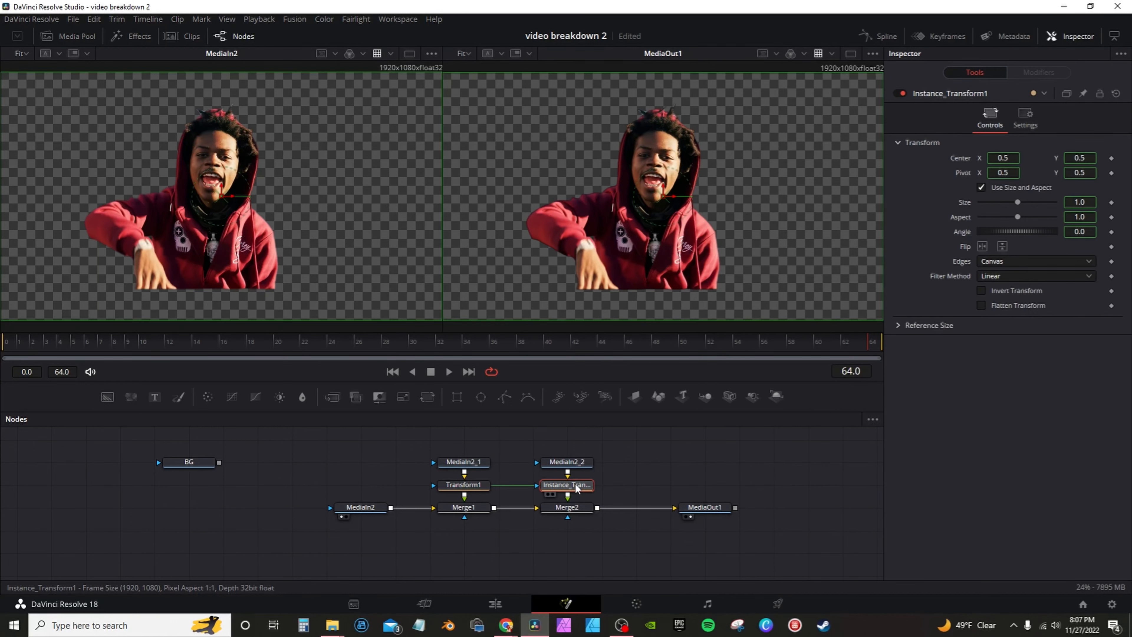
pyautogui.click(476, 486)
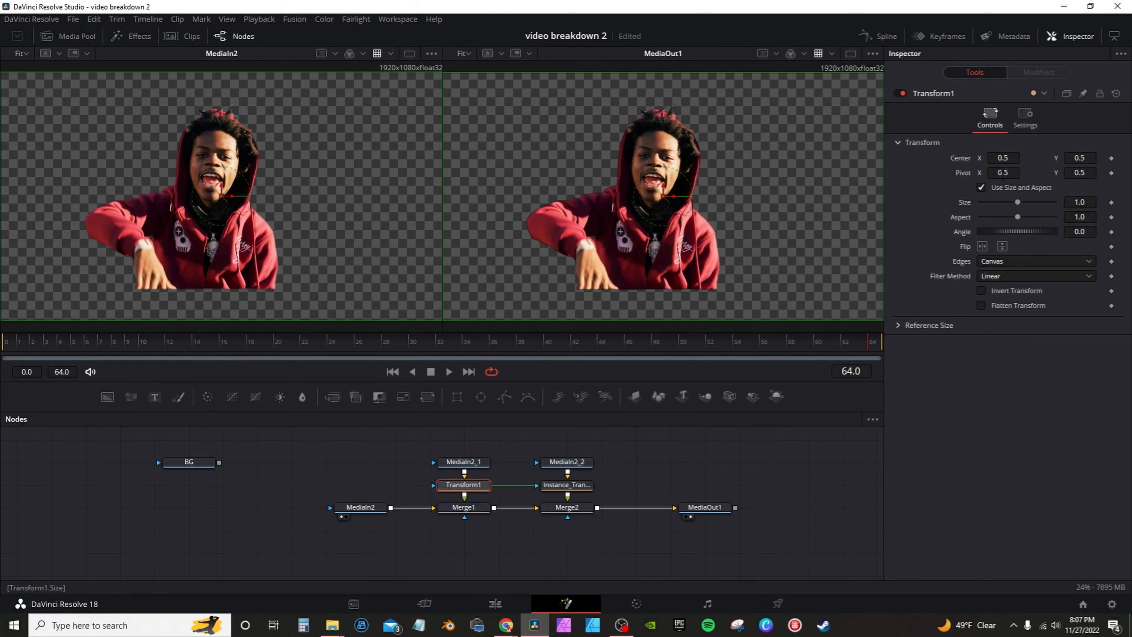
pyautogui.click(590, 486)
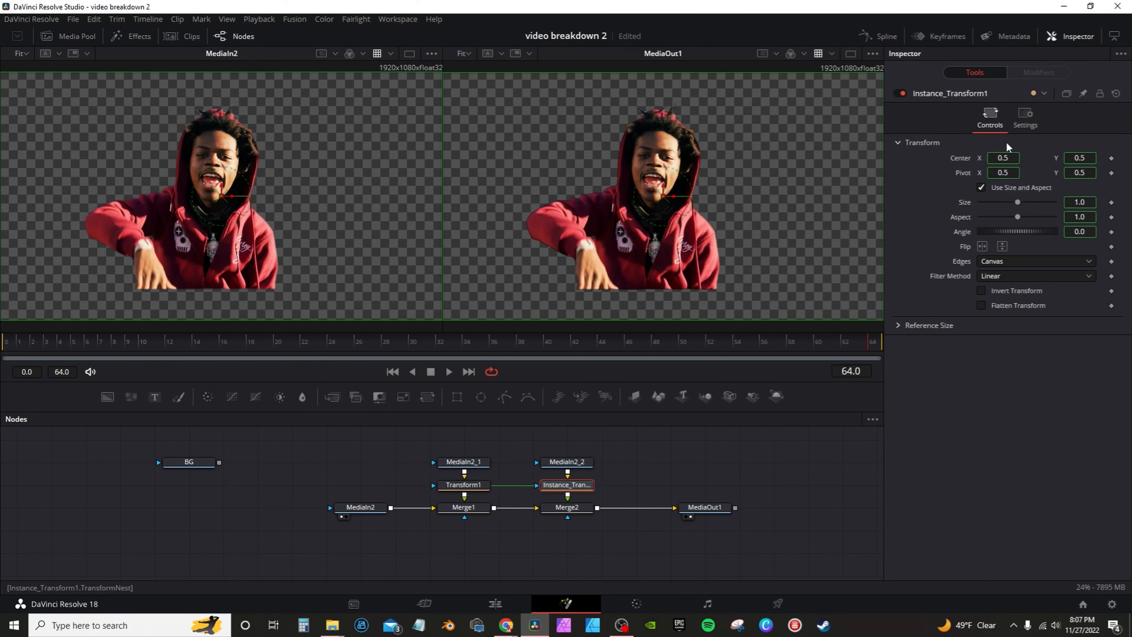
pyautogui.moveTo(1003, 158); pyautogui.dragTo(1087, 157)
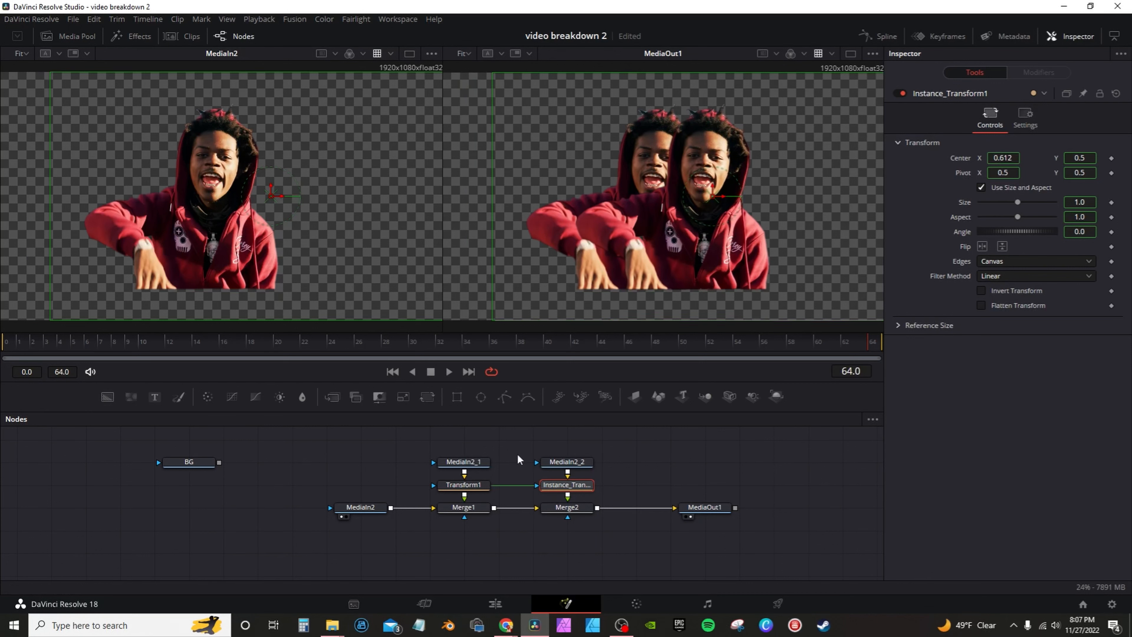
pyautogui.click(475, 490)
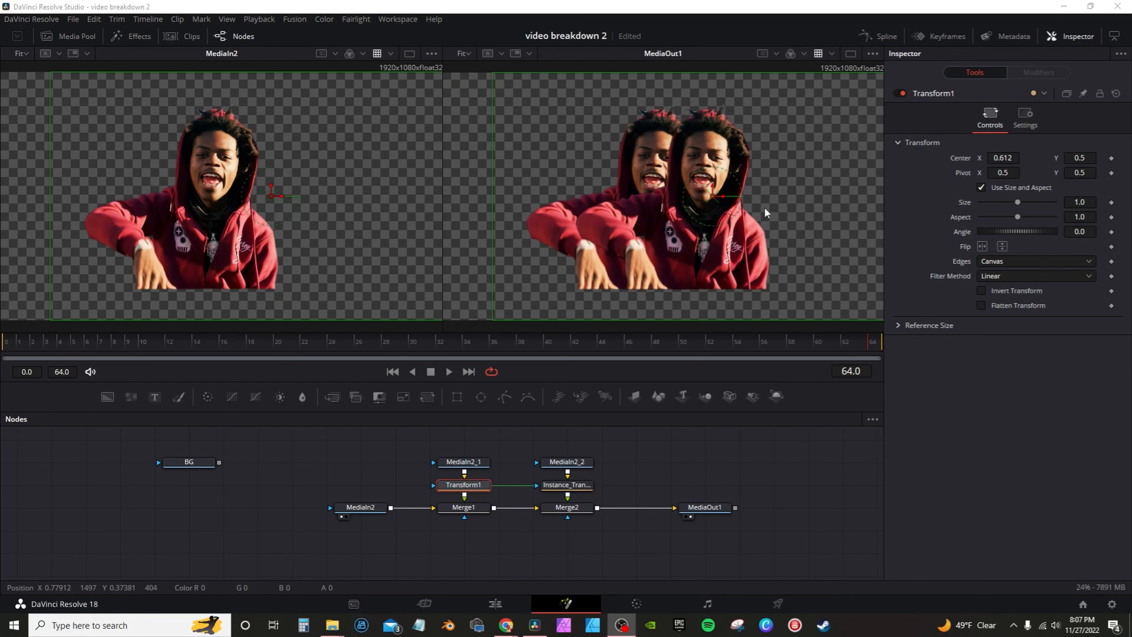
pyautogui.doubleClick(965, 157)
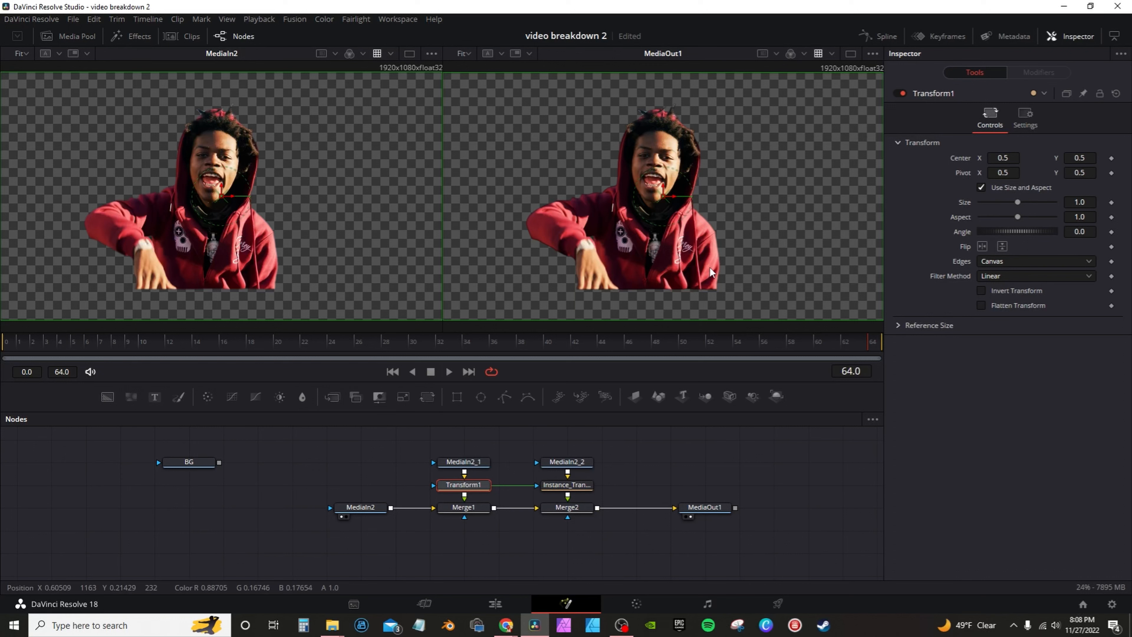
# - Keyframe Transform1's default Center at frames 0 and 18, and set Center X to about 0.185 at frame 20
pyautogui.press('Home')
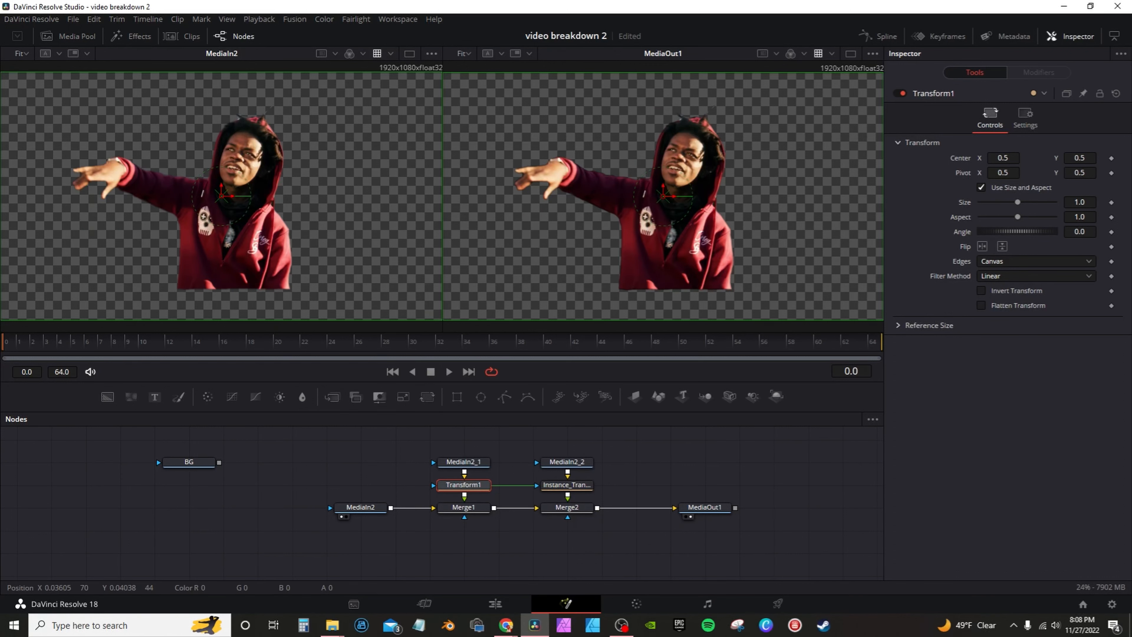
pyautogui.click(1111, 159)
pyautogui.click(252, 350)
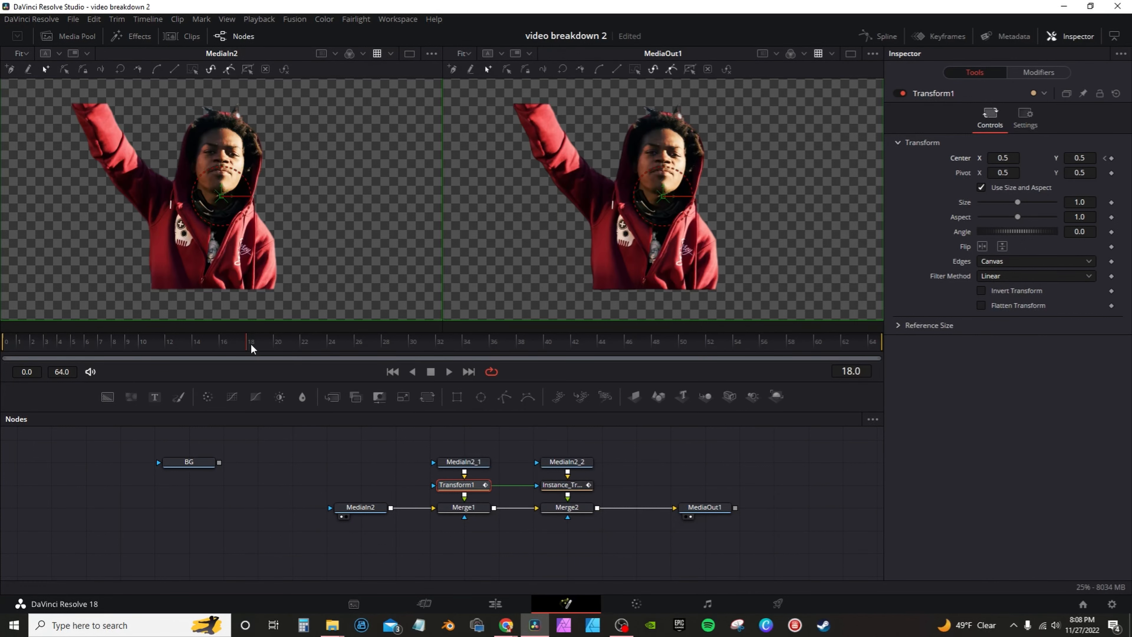
pyautogui.click(1112, 160)
pyautogui.click(275, 343)
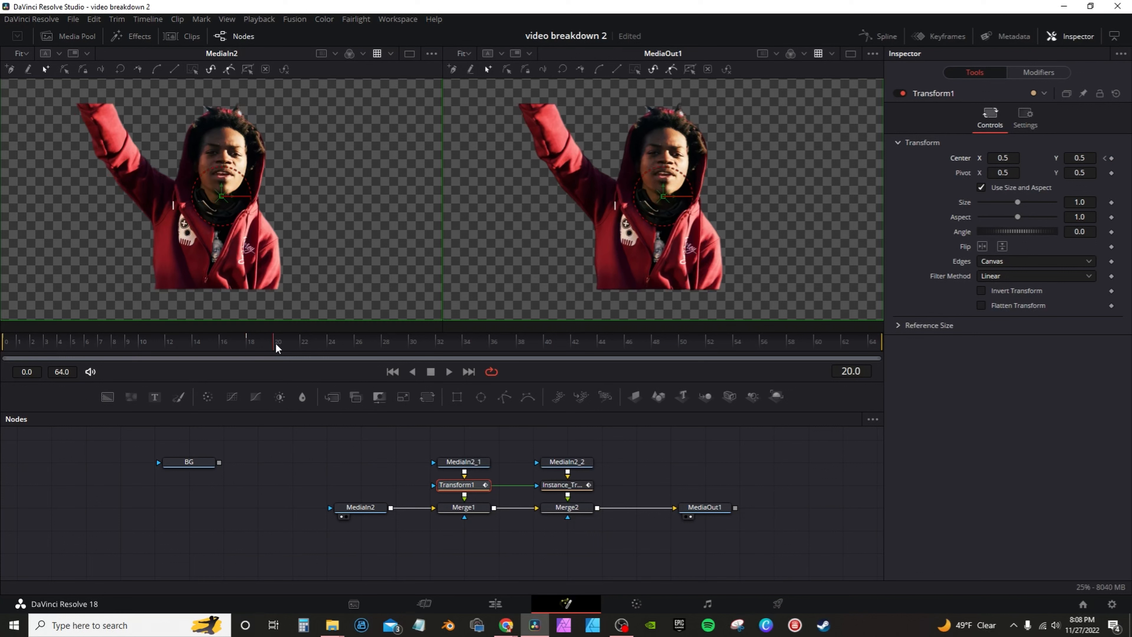
pyautogui.moveTo(1011, 157); pyautogui.dragTo(1024, 178)
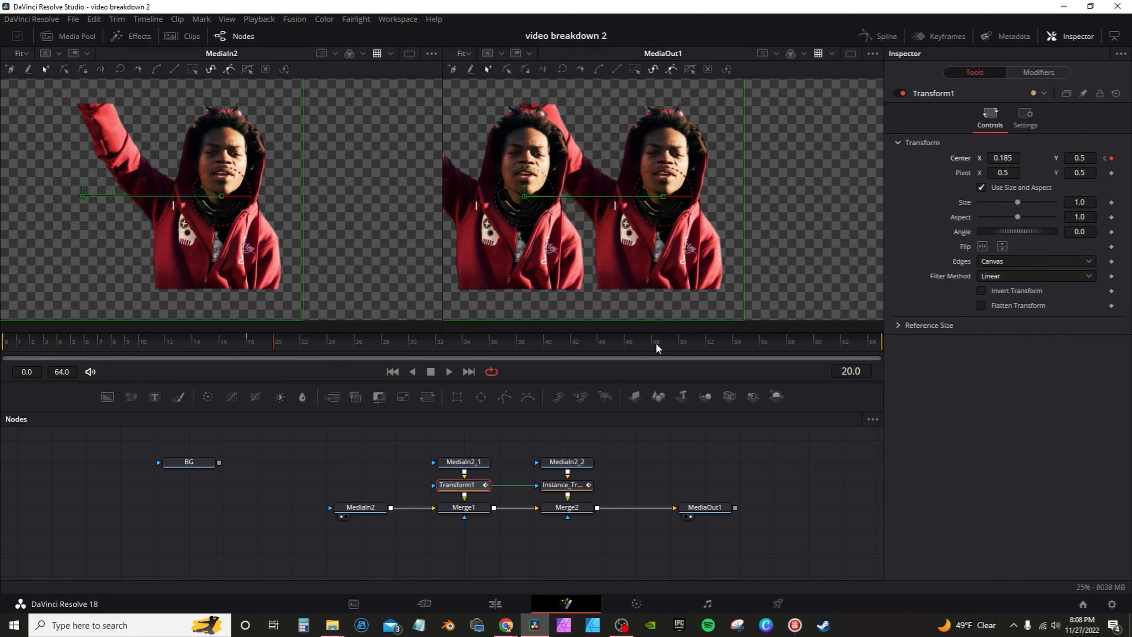
# - Keyframe Transform1's Center at frame 46, reset it to default at frame 48, and play back the movement
pyautogui.click(627, 344)
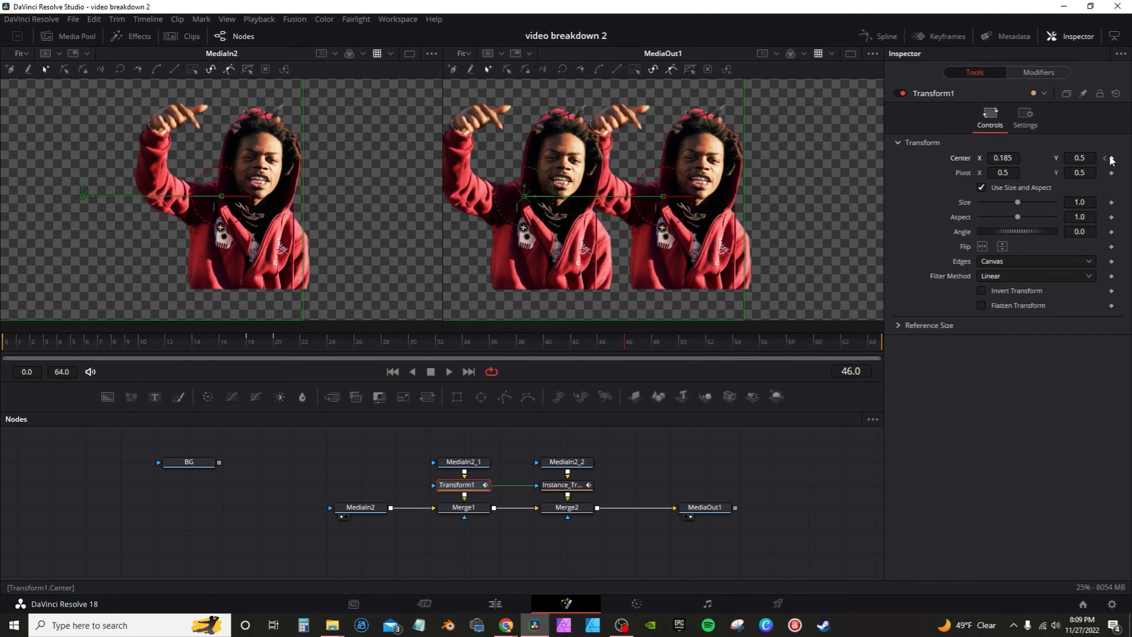
pyautogui.click(652, 343)
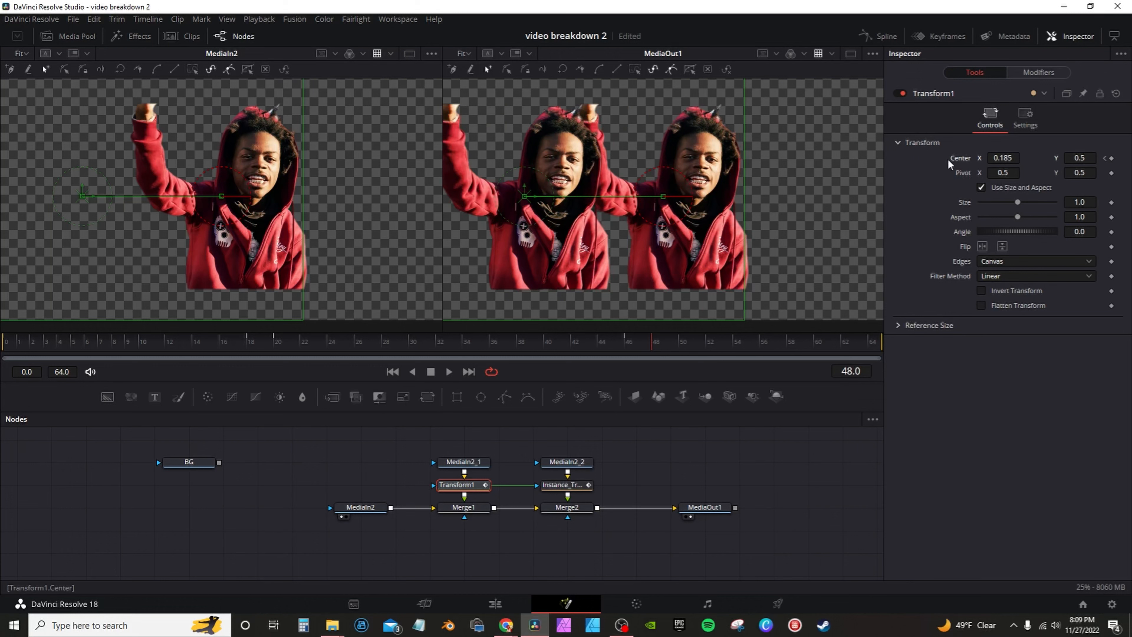
pyautogui.rightClick(958, 157)
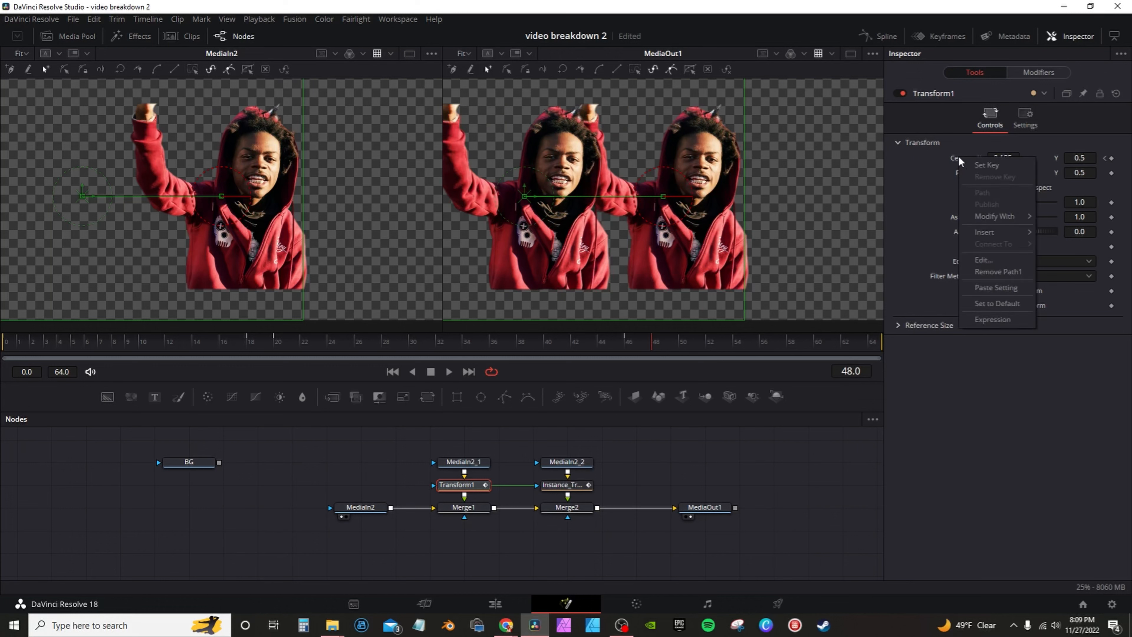
pyautogui.click(1002, 304)
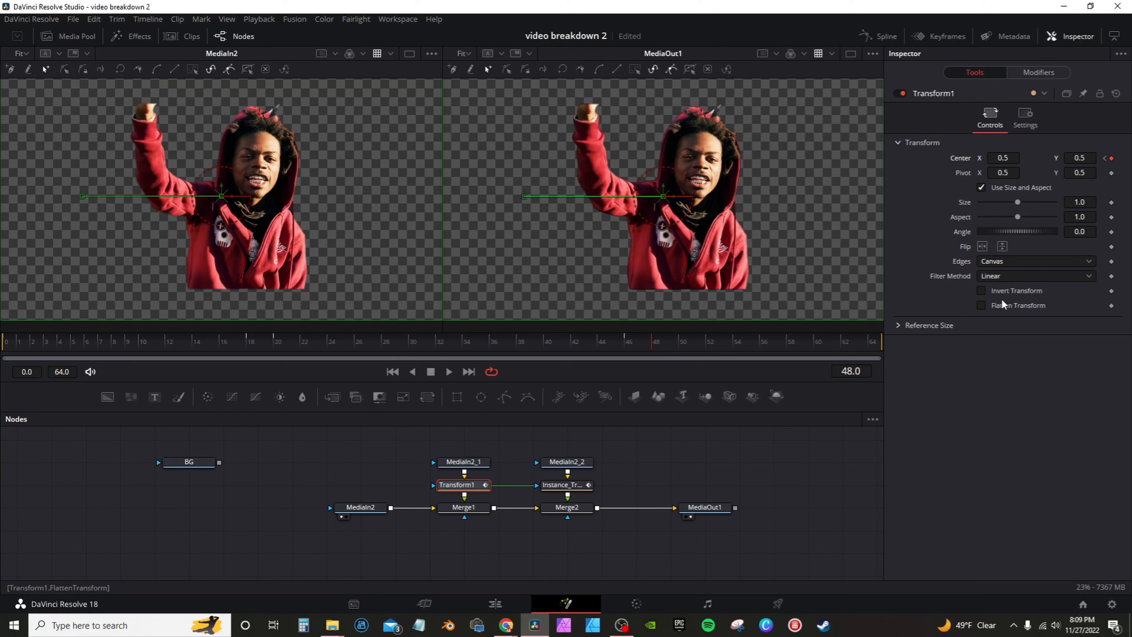
pyautogui.press('space')
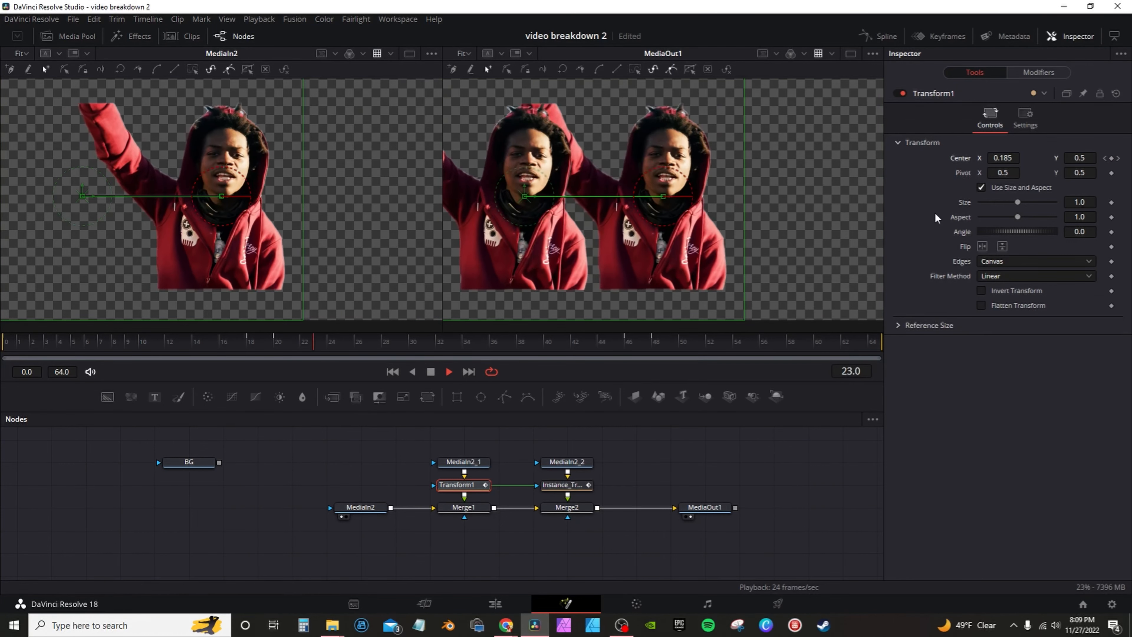
pyautogui.press('space')
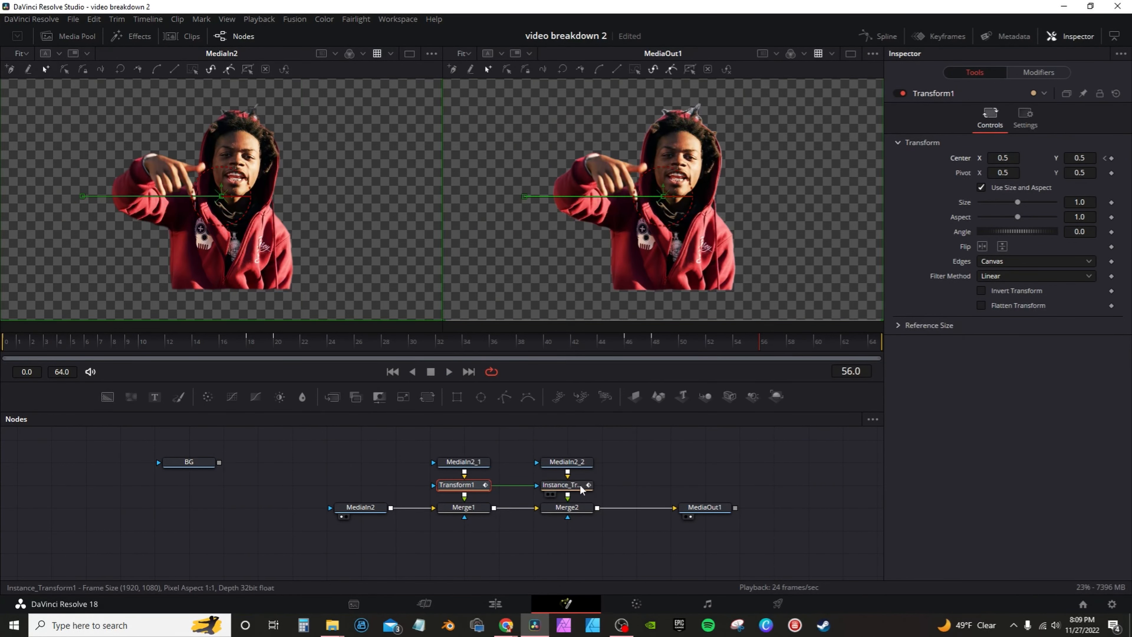
# - Deinstance the Invert Transform option on the instanced transform and enable it there
pyautogui.click(563, 488)
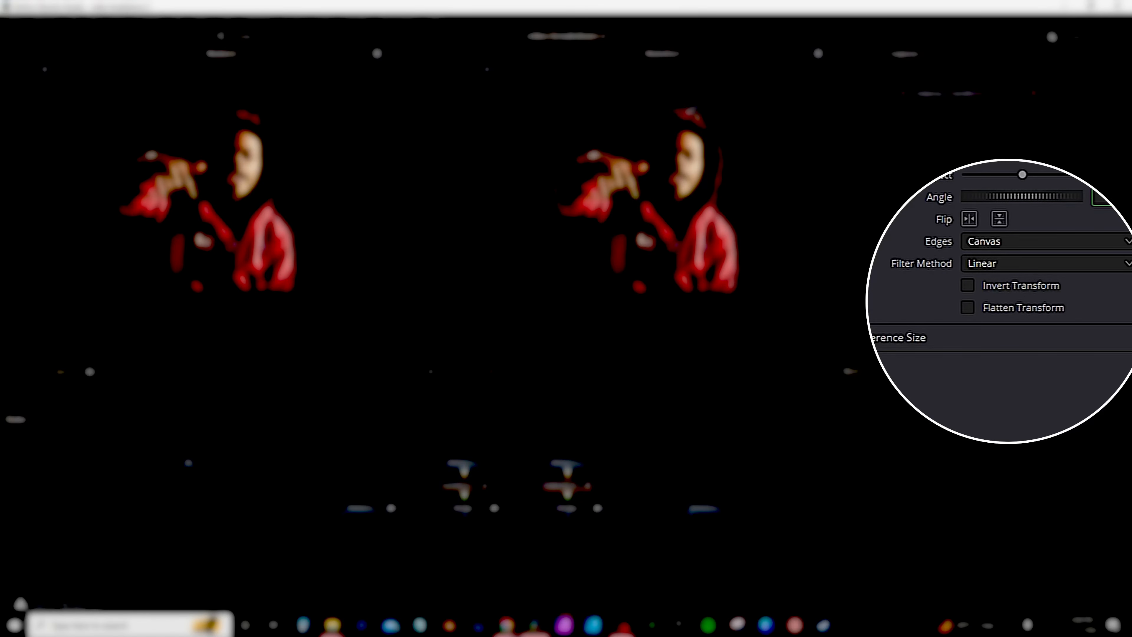
pyautogui.rightClick(1012, 287)
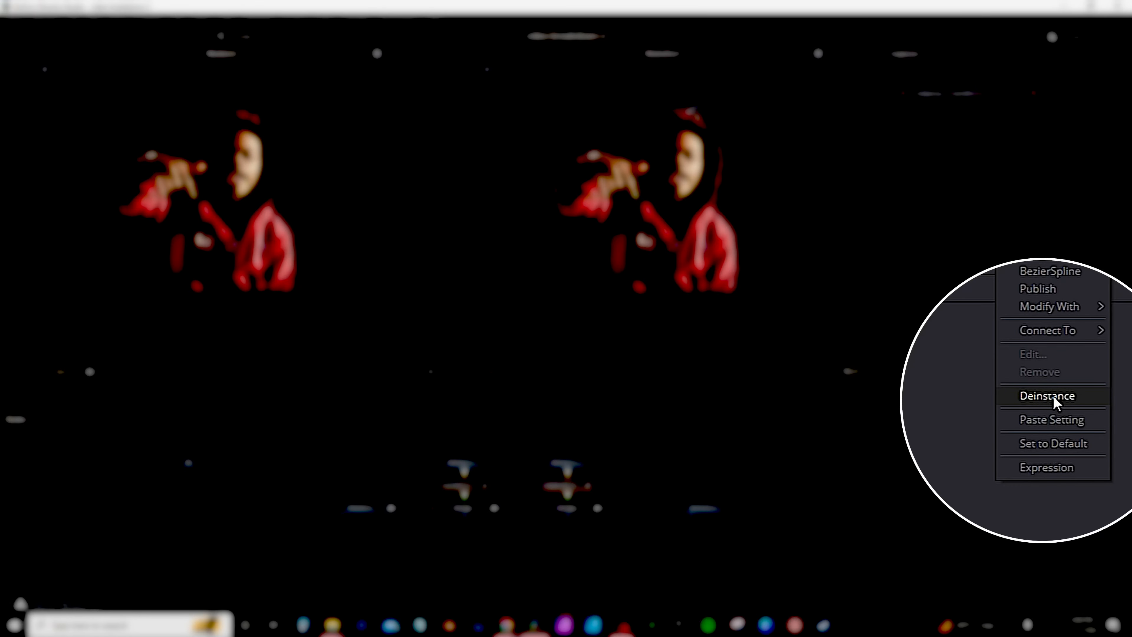
pyautogui.click(1051, 401)
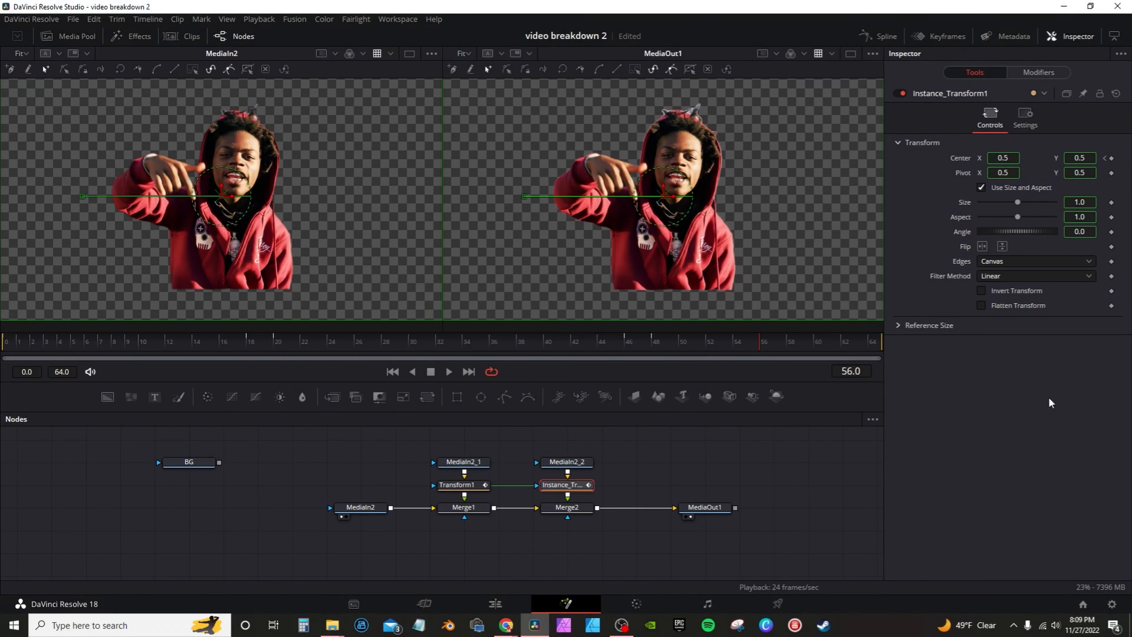
pyautogui.click(981, 291)
# - Play back the composition to check the two copies sliding out in opposite directions and returning
pyautogui.click(83, 338)
pyautogui.press('space')
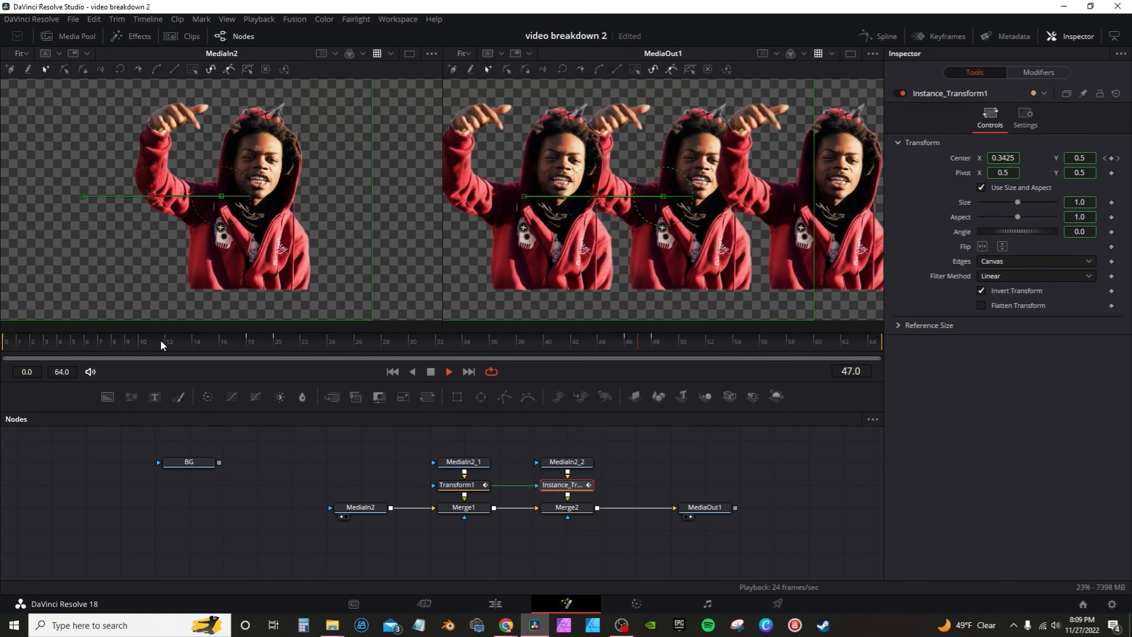
pyautogui.press('space')
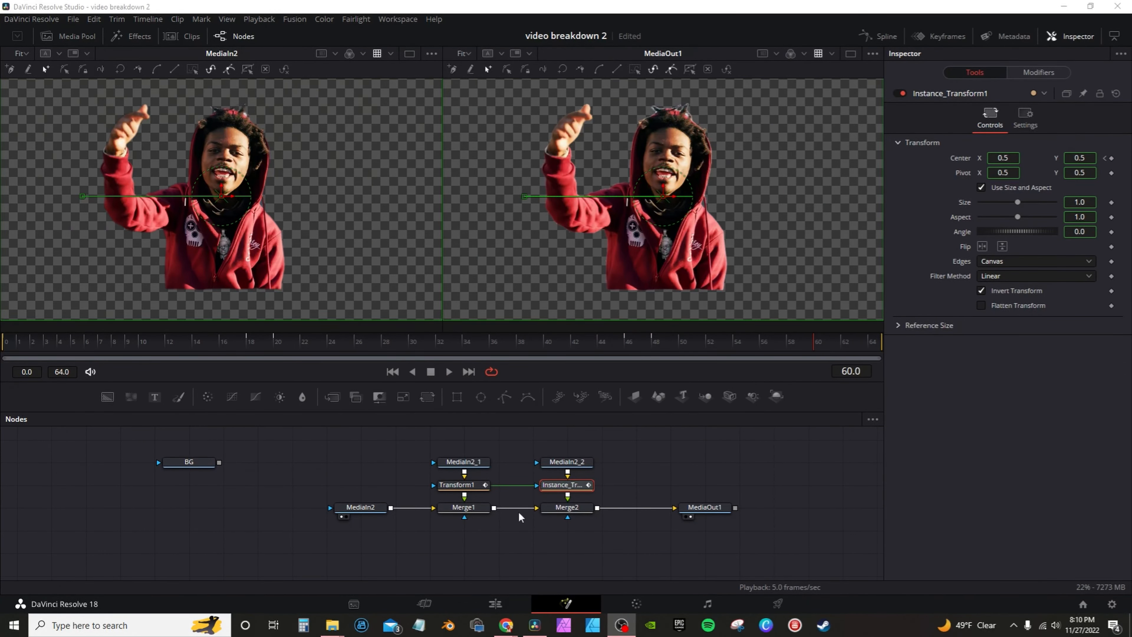
pyautogui.click(267, 349)
pyautogui.press('space')
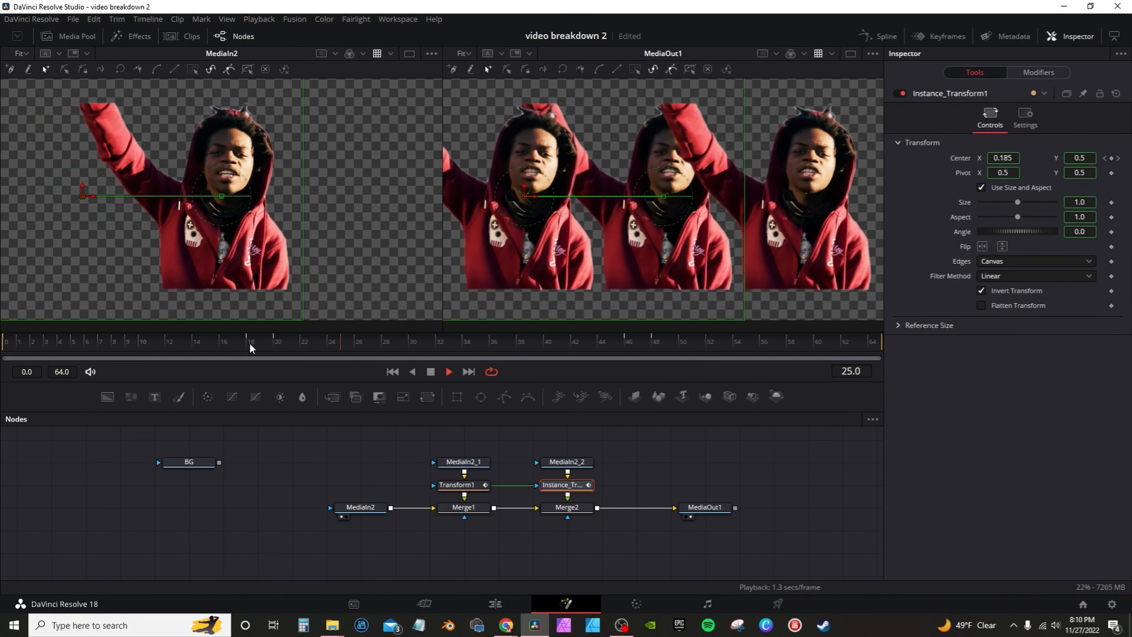
pyautogui.press('space')
pyautogui.press('space')
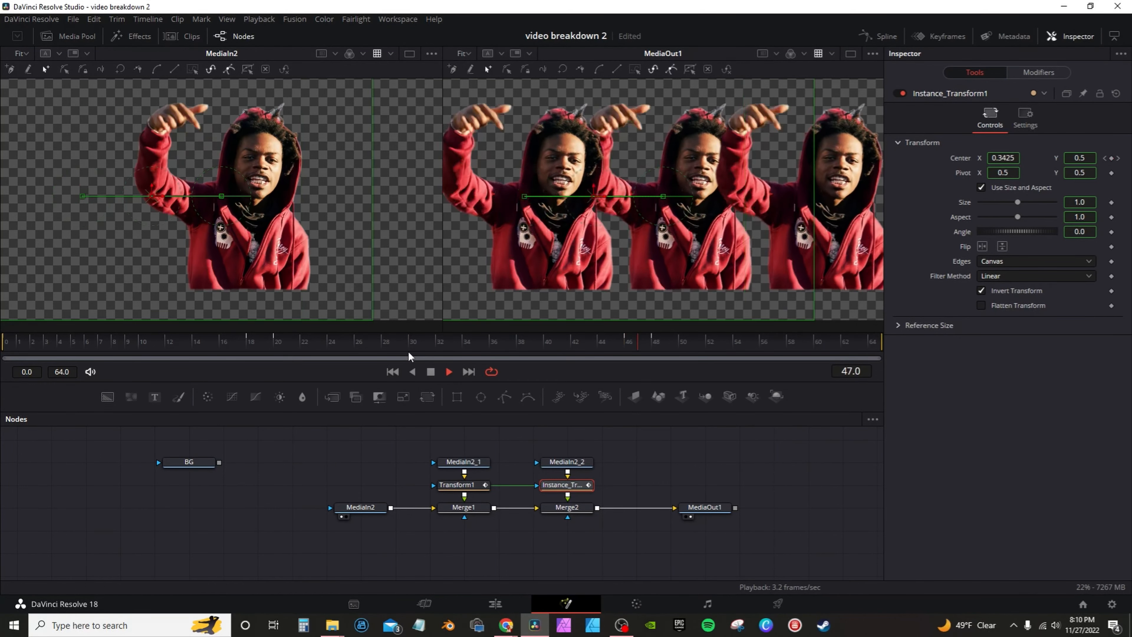
# - Stop playback, open the Spline editor, and enlarge it for editing the animation curve
pyautogui.press('space')
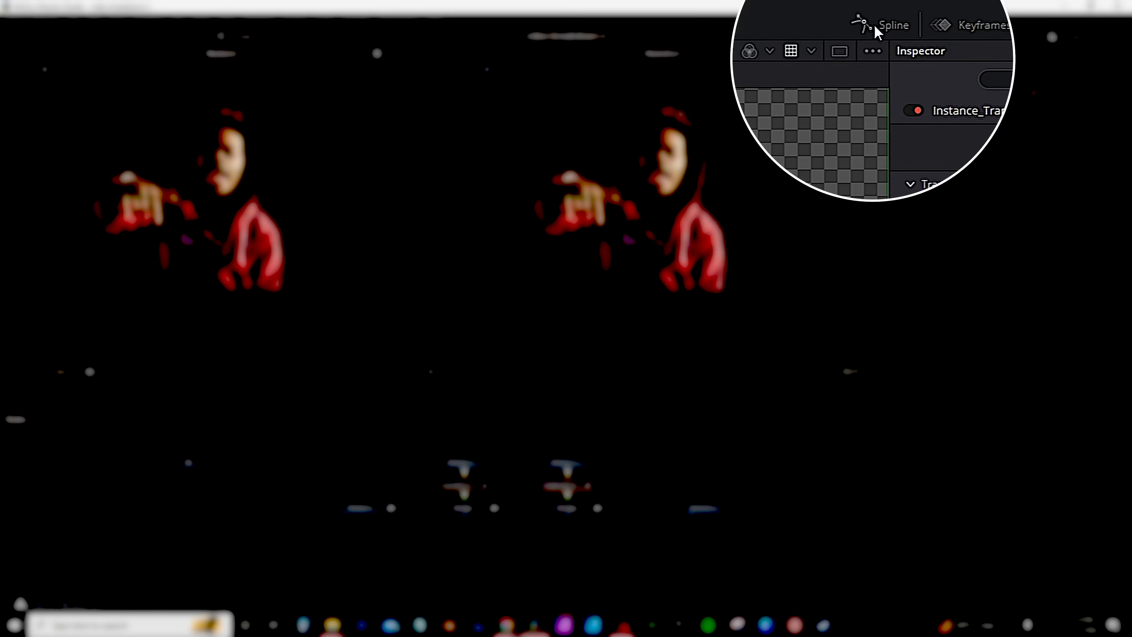
pyautogui.click(875, 37)
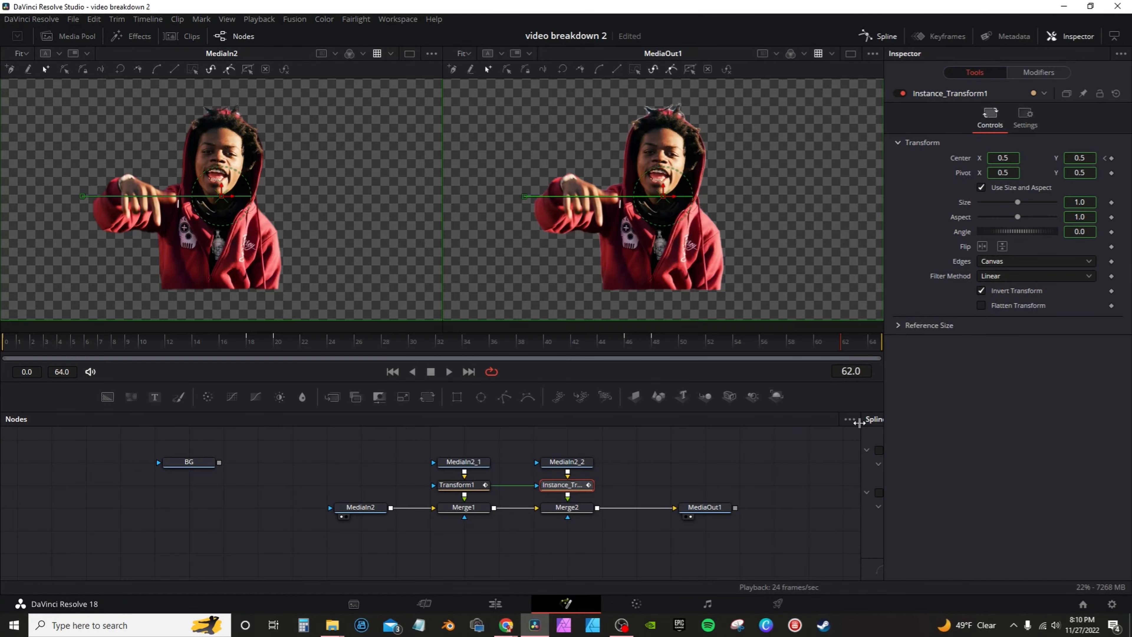
pyautogui.moveTo(859, 423); pyautogui.dragTo(335, 422)
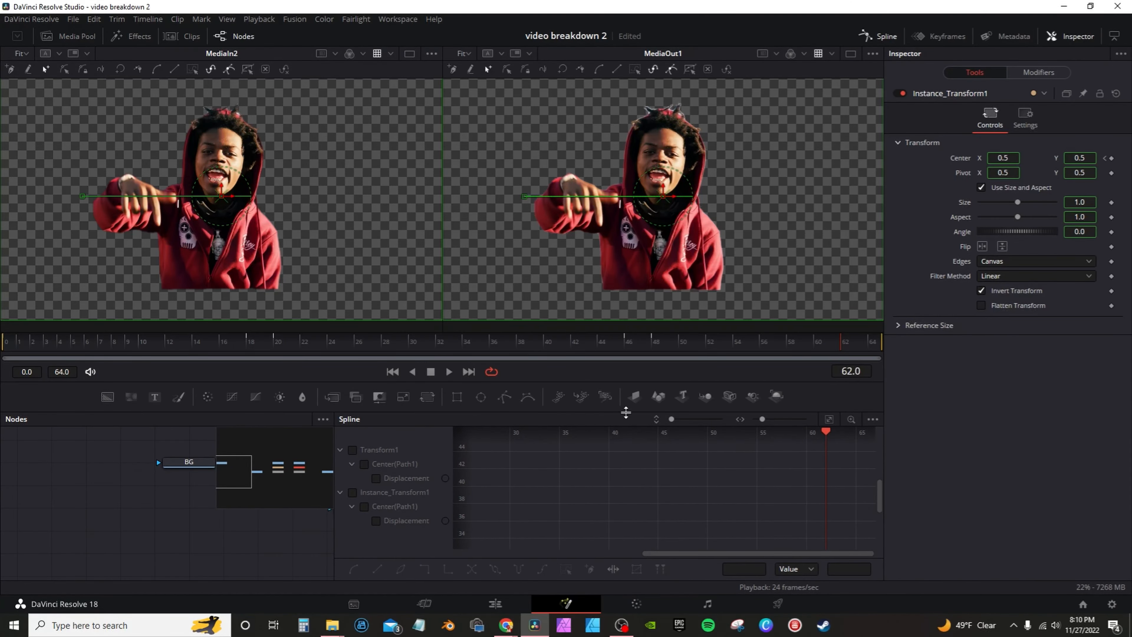
pyautogui.moveTo(626, 412); pyautogui.dragTo(625, 256)
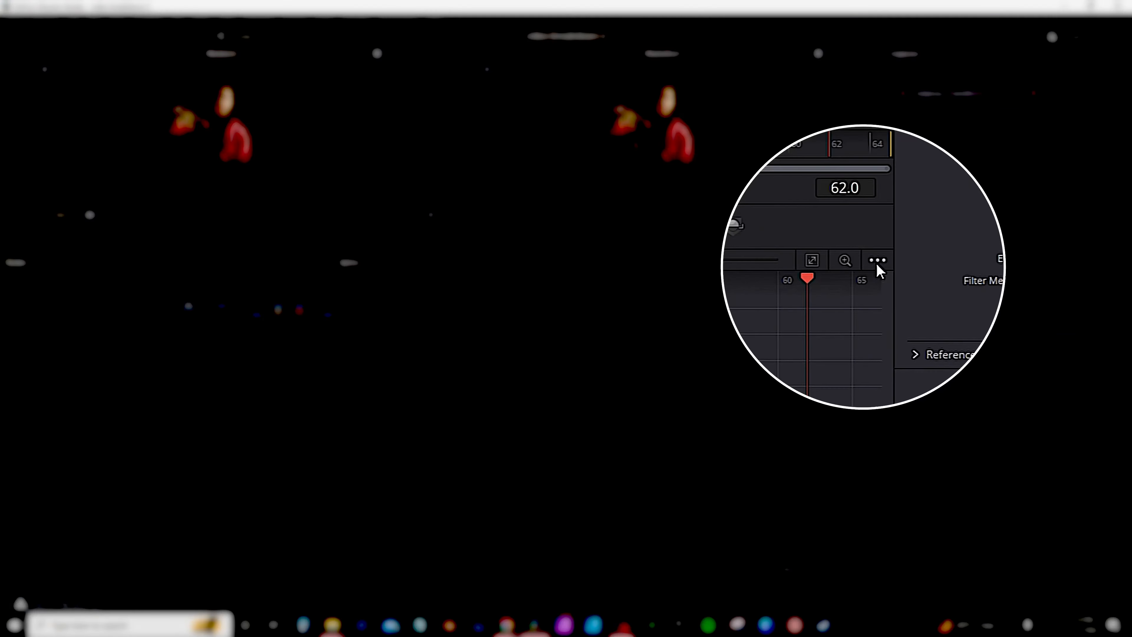
# - Limit the Spline editor to the selected tool, show Instance_Transform1's Displacement curve, and fit it in view
pyautogui.click(872, 262)
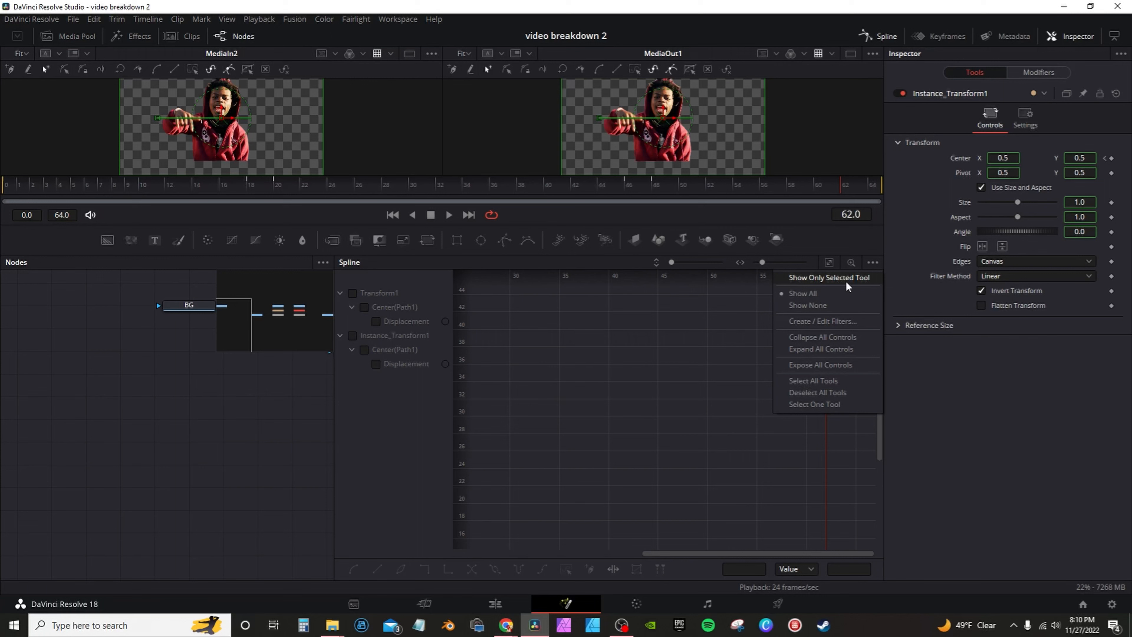
pyautogui.click(842, 279)
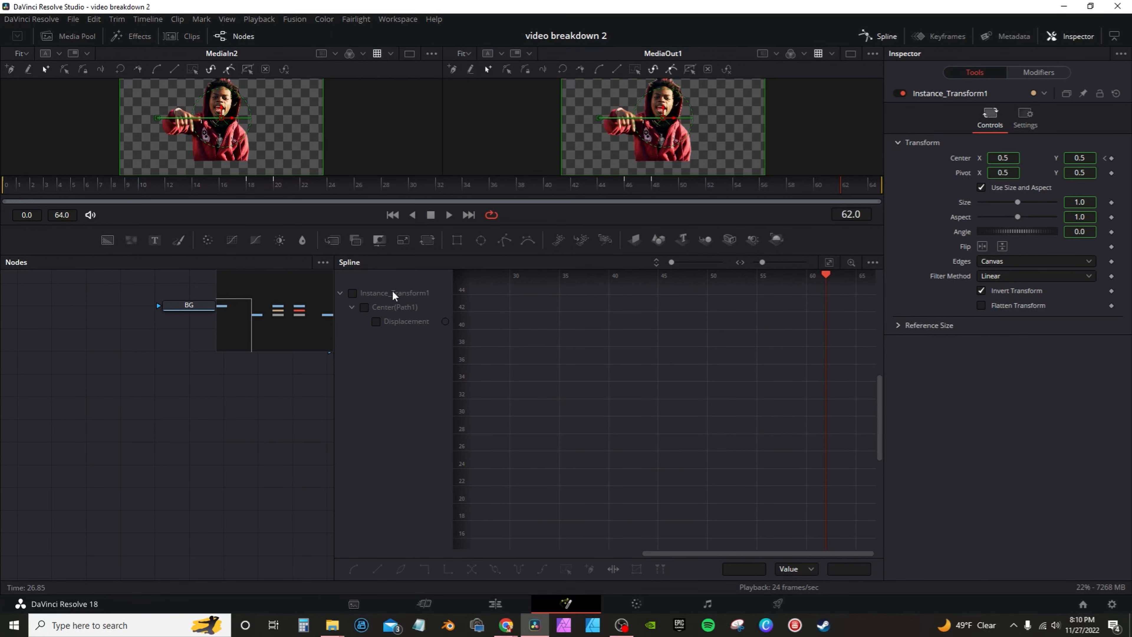
pyautogui.click(364, 292)
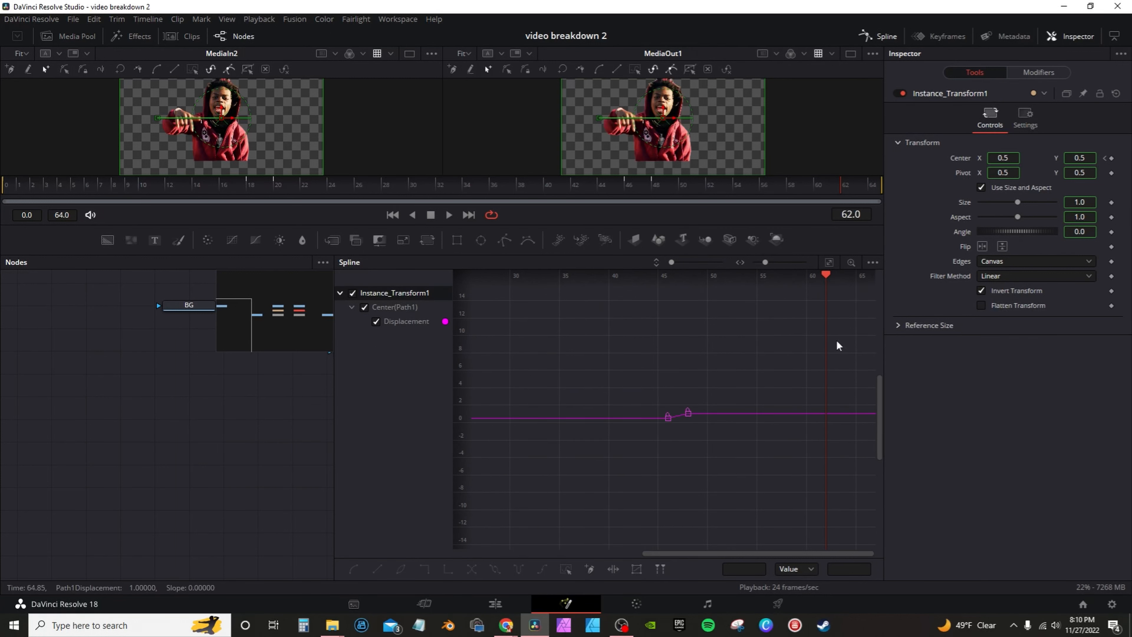
pyautogui.click(829, 262)
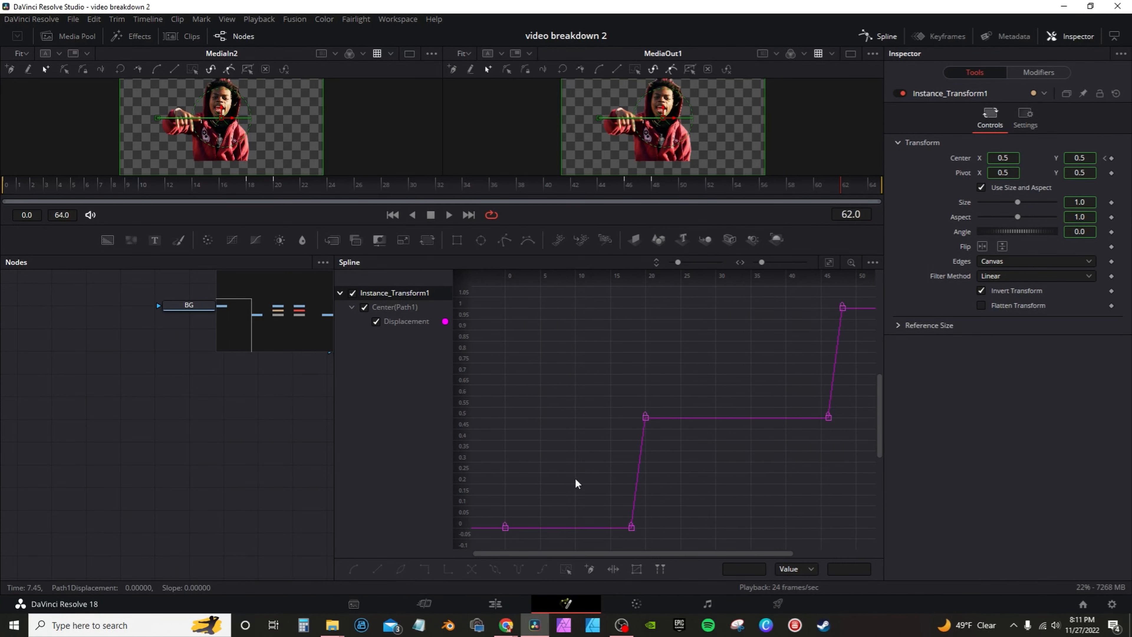
# - Move the start keyframe of the slide-out to frame 12 in the curve and play back the slower movement
pyautogui.moveTo(630, 528); pyautogui.dragTo(602, 527)
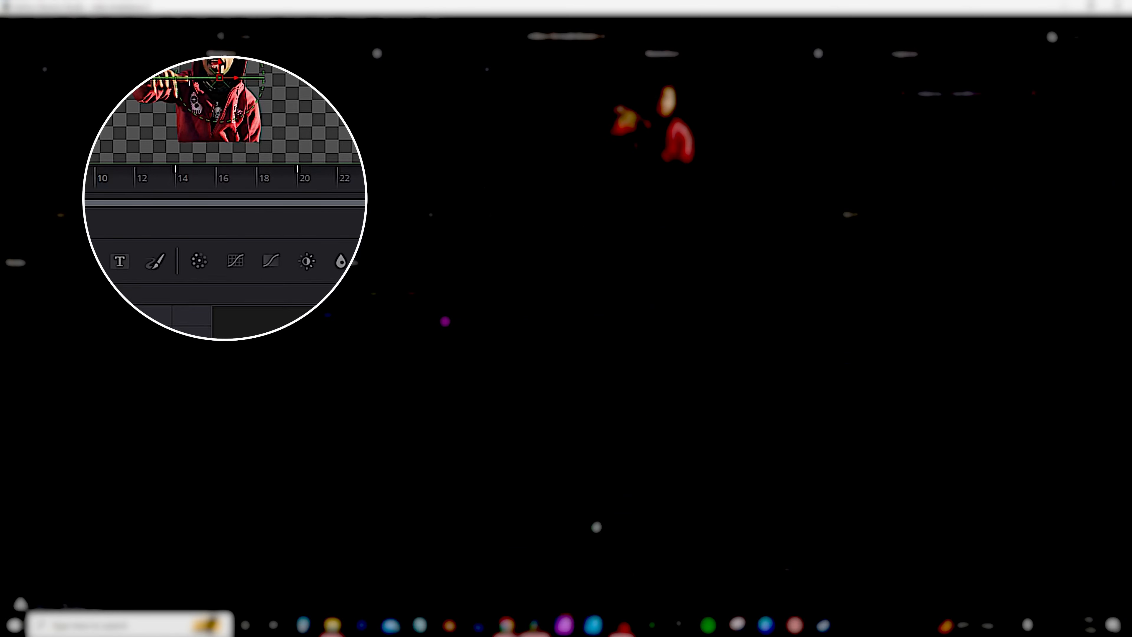
pyautogui.moveTo(596, 527); pyautogui.dragTo(589, 527)
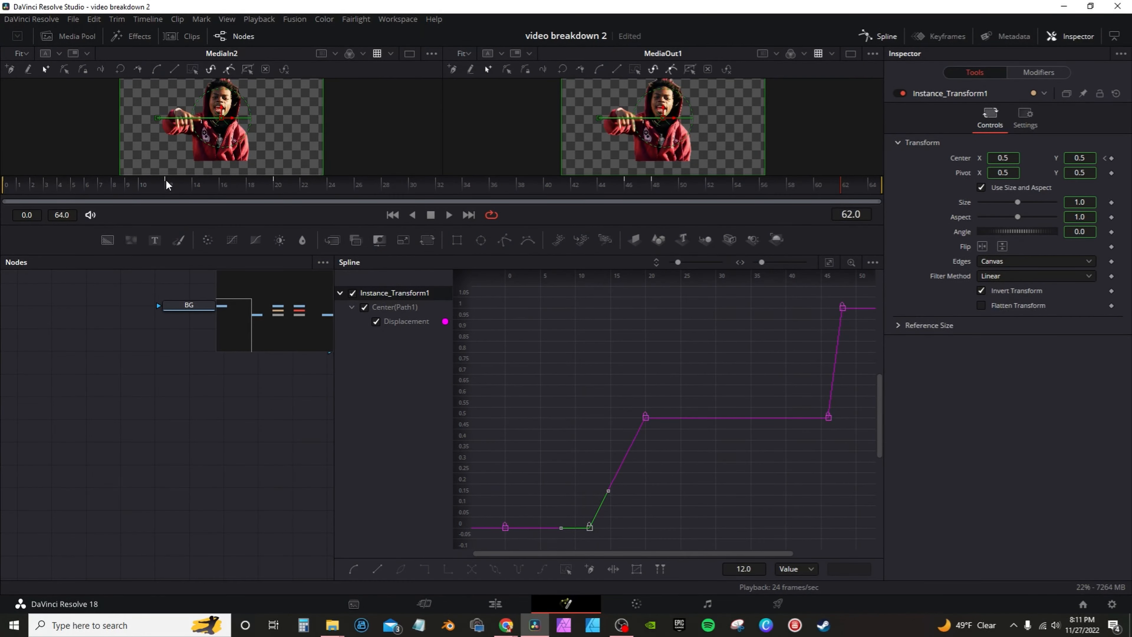
pyautogui.click(7, 185)
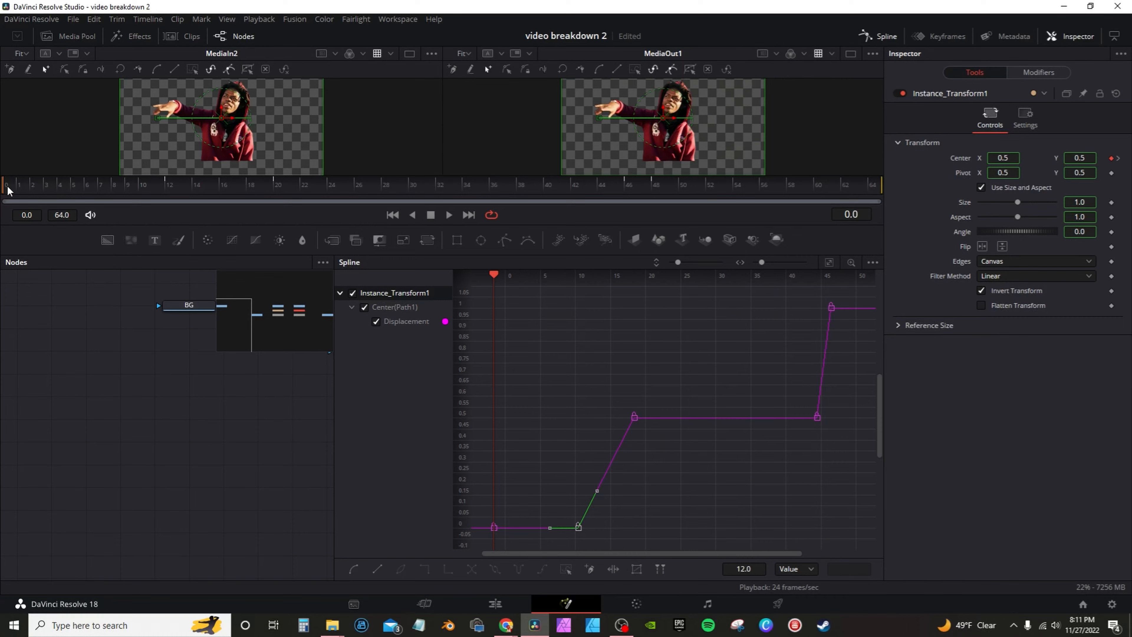
pyautogui.press('space')
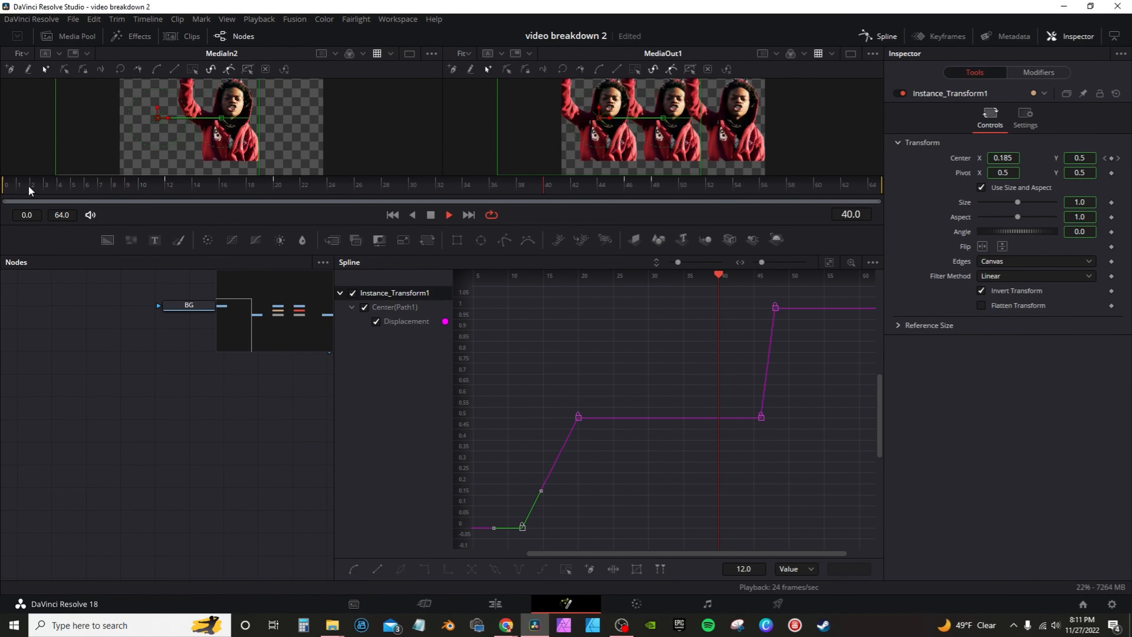
pyautogui.moveTo(179, 189); pyautogui.dragTo(286, 196)
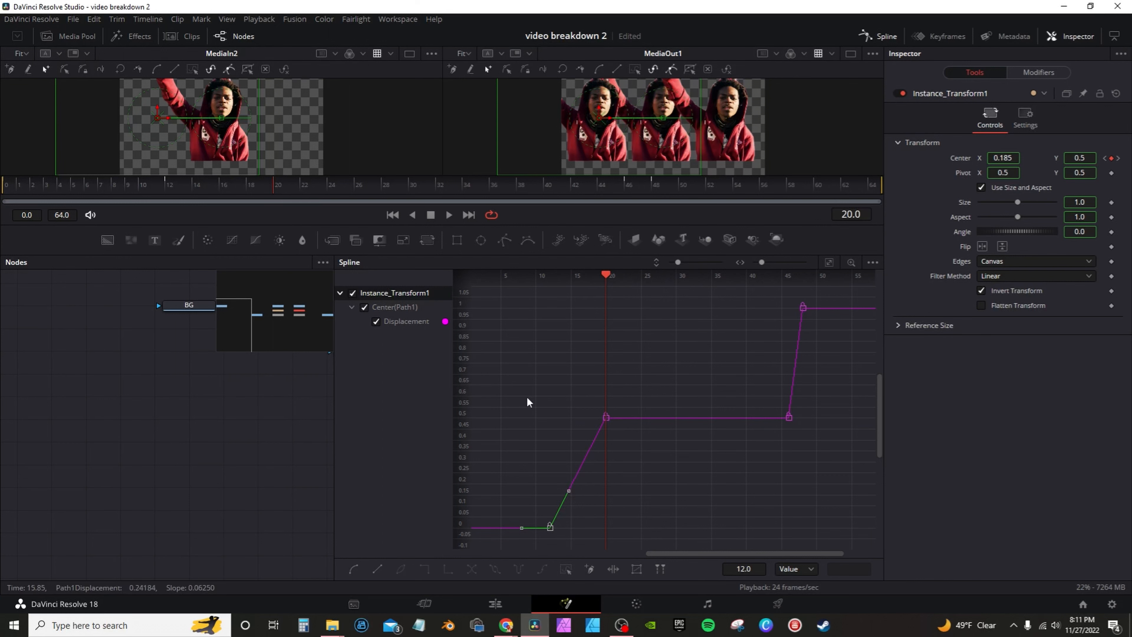
# - Move the final keyframe of the return movement to frame 54 and play back the result
pyautogui.moveTo(744, 366); pyautogui.dragTo(591, 379)
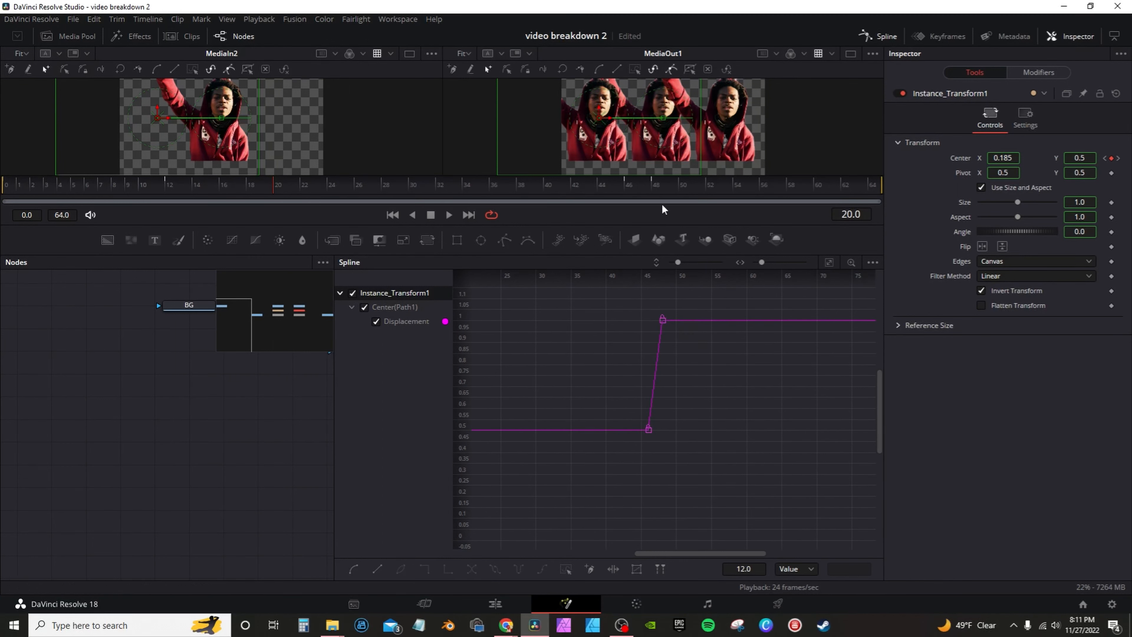
pyautogui.click(662, 320)
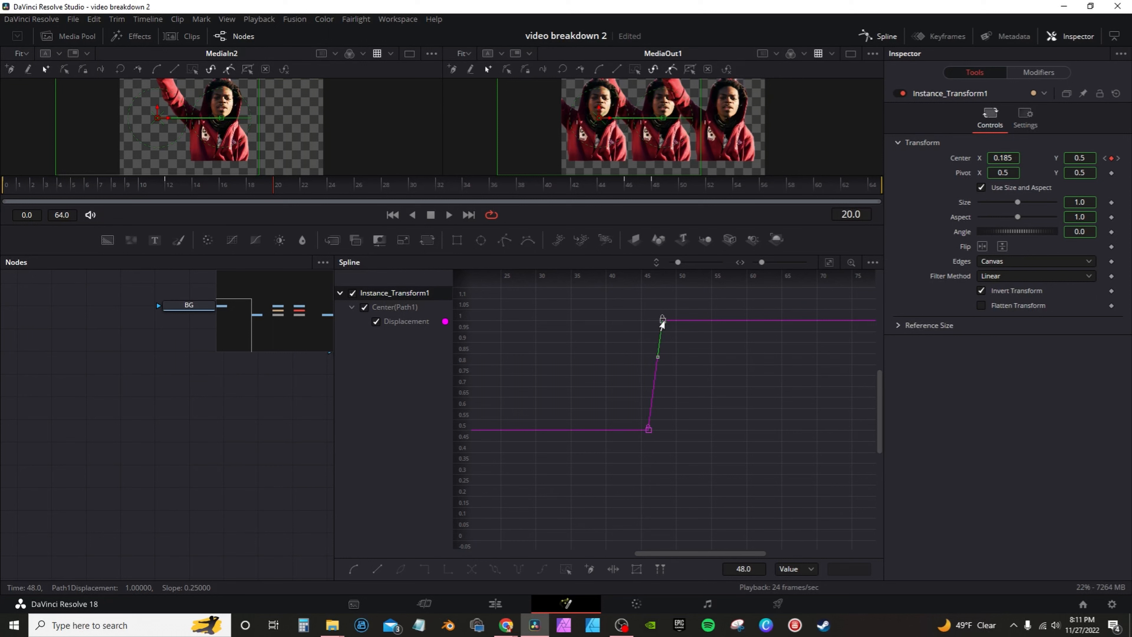
pyautogui.moveTo(662, 321); pyautogui.dragTo(704, 323)
pyautogui.click(20, 188)
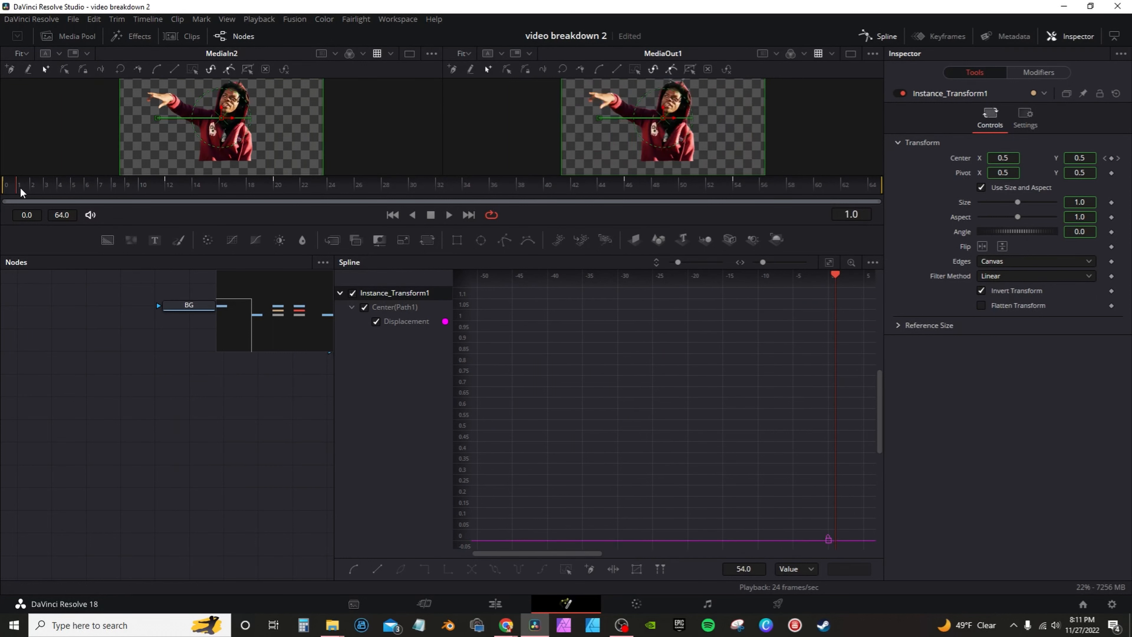
pyautogui.press('space')
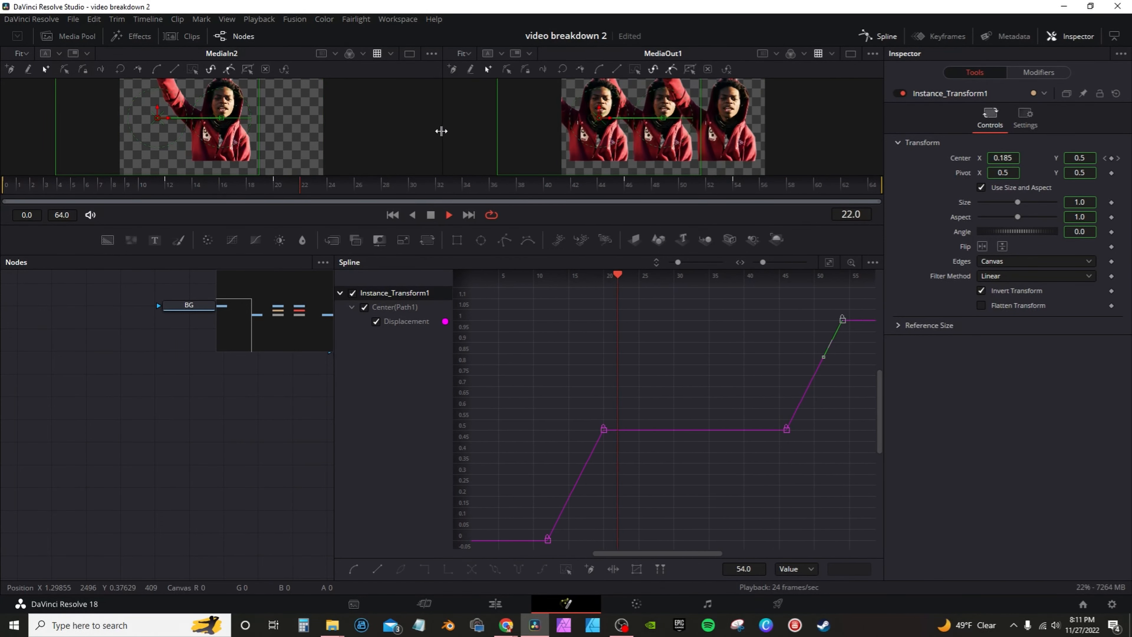
pyautogui.press('space')
# - Smooth the slide-out keyframes at frames 12 and 20 on the Displacement curve
pyautogui.moveTo(607, 538); pyautogui.dragTo(522, 380)
pyautogui.scroll(-2, 646, 513)
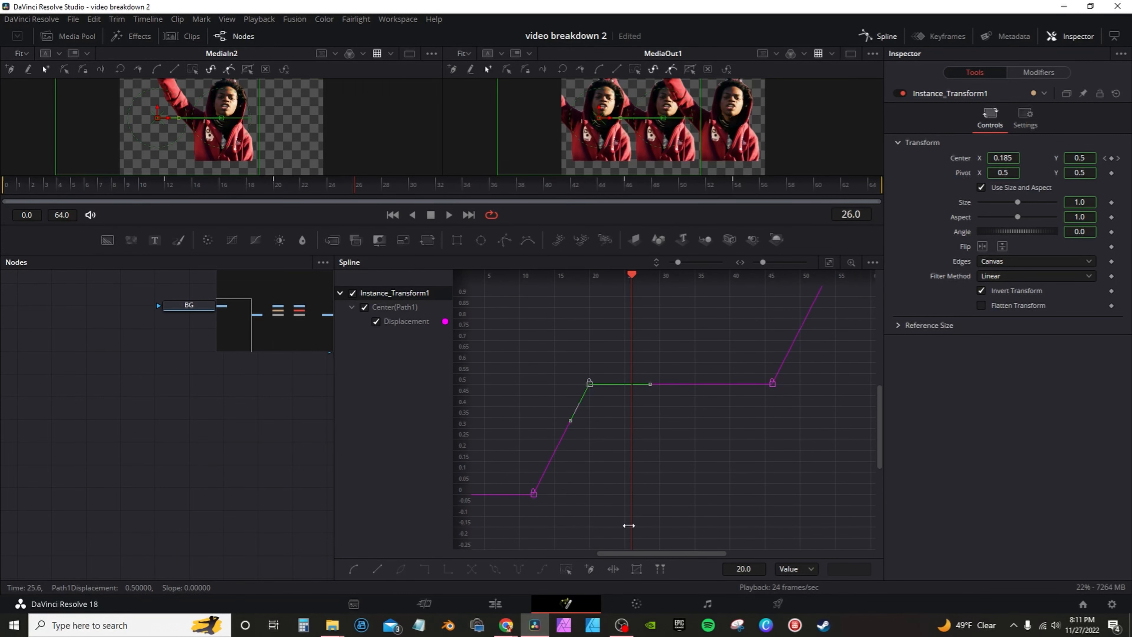
pyautogui.moveTo(603, 431); pyautogui.dragTo(499, 339)
pyautogui.press('s')
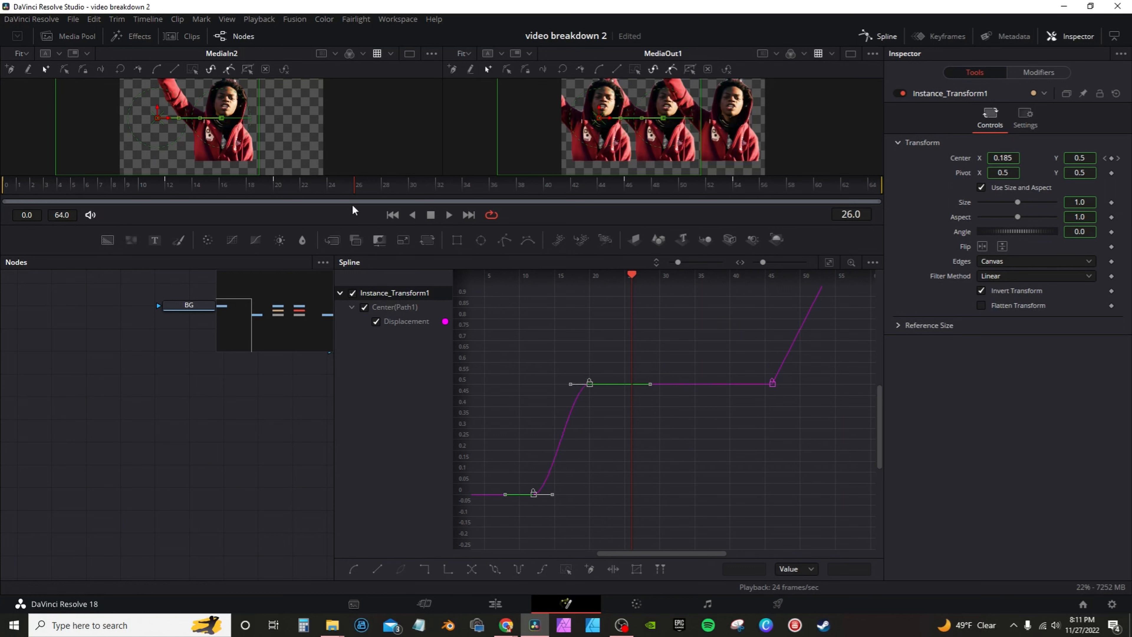
pyautogui.click(275, 184)
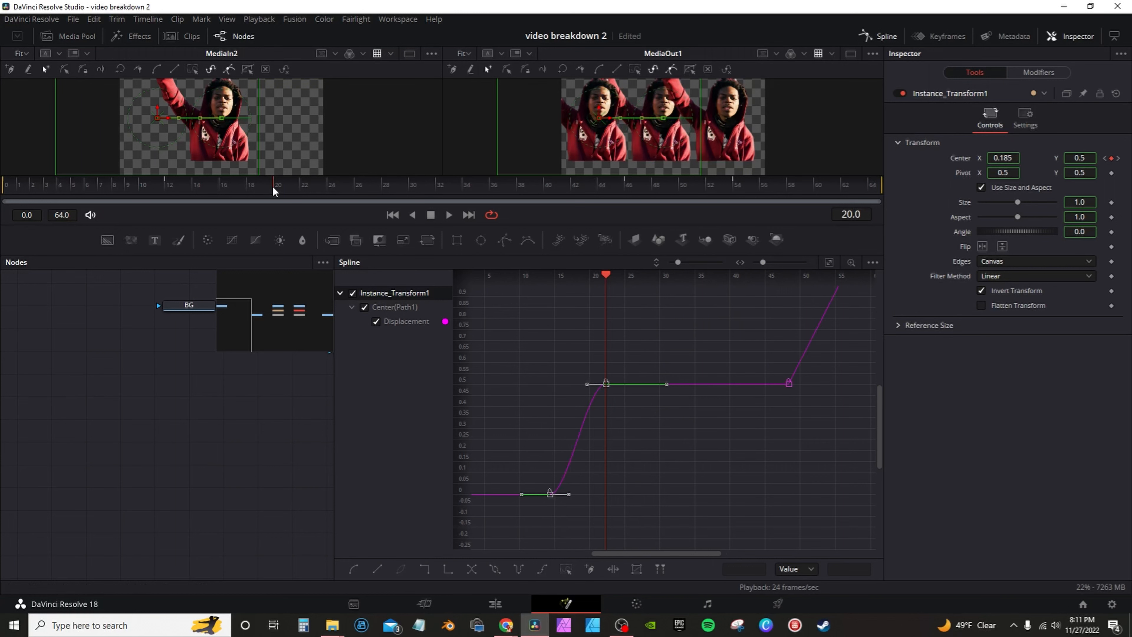
# - Smooth the return keyframes at frames 46 and 54 on the Displacement curve
pyautogui.moveTo(662, 344); pyautogui.dragTo(479, 418)
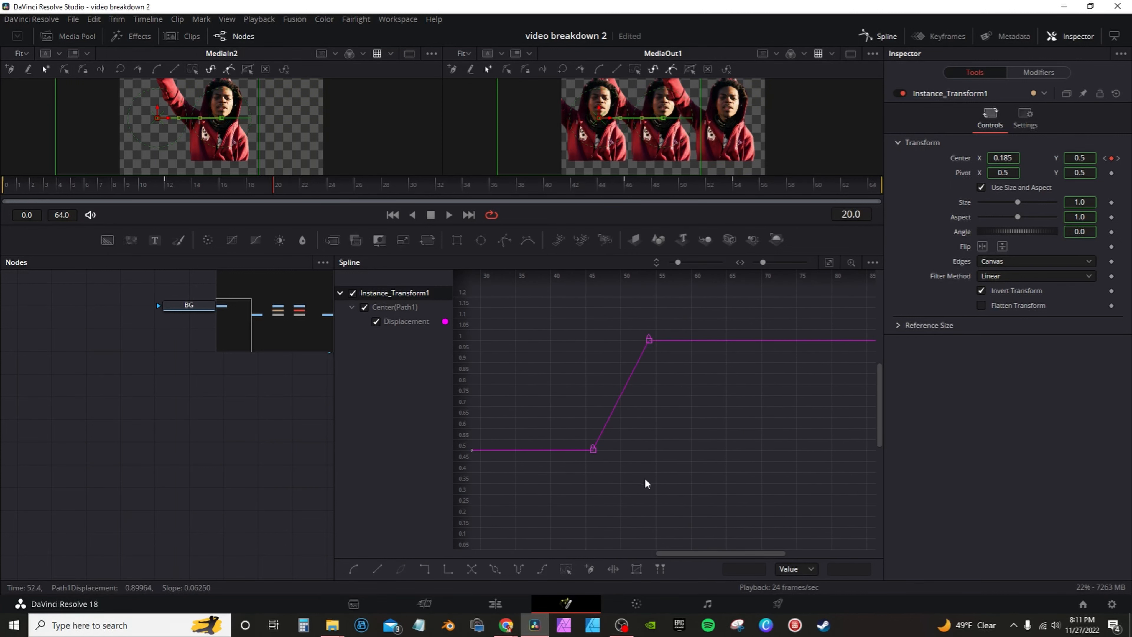
pyautogui.moveTo(622, 451); pyautogui.dragTo(585, 292)
pyautogui.moveTo(721, 466); pyautogui.dragTo(562, 300)
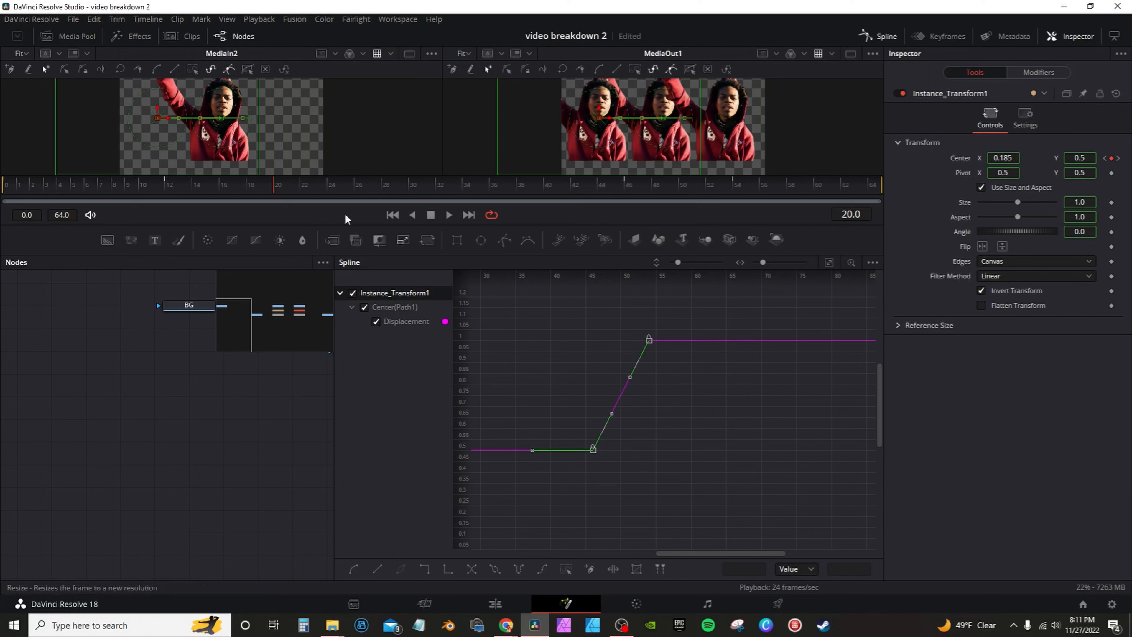
pyautogui.press('s')
pyautogui.moveTo(669, 465); pyautogui.dragTo(678, 465)
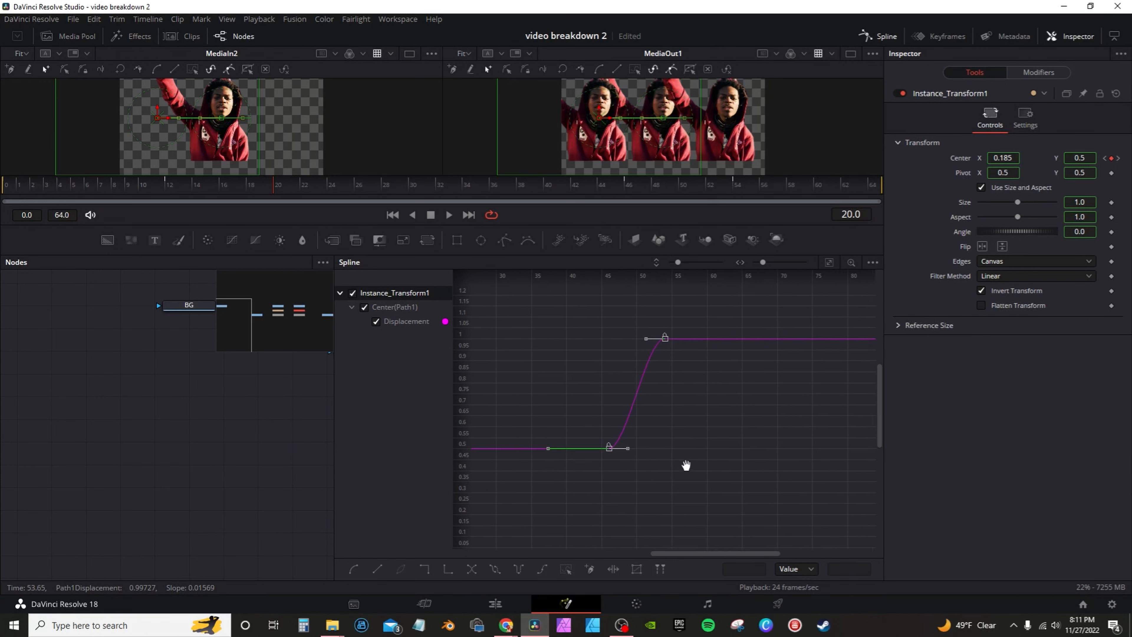
# - Play back the composition from the start to check the eased slide-out and return
pyautogui.hotkey('ctrl', 'f')
pyautogui.click(11, 185)
pyautogui.press('space')
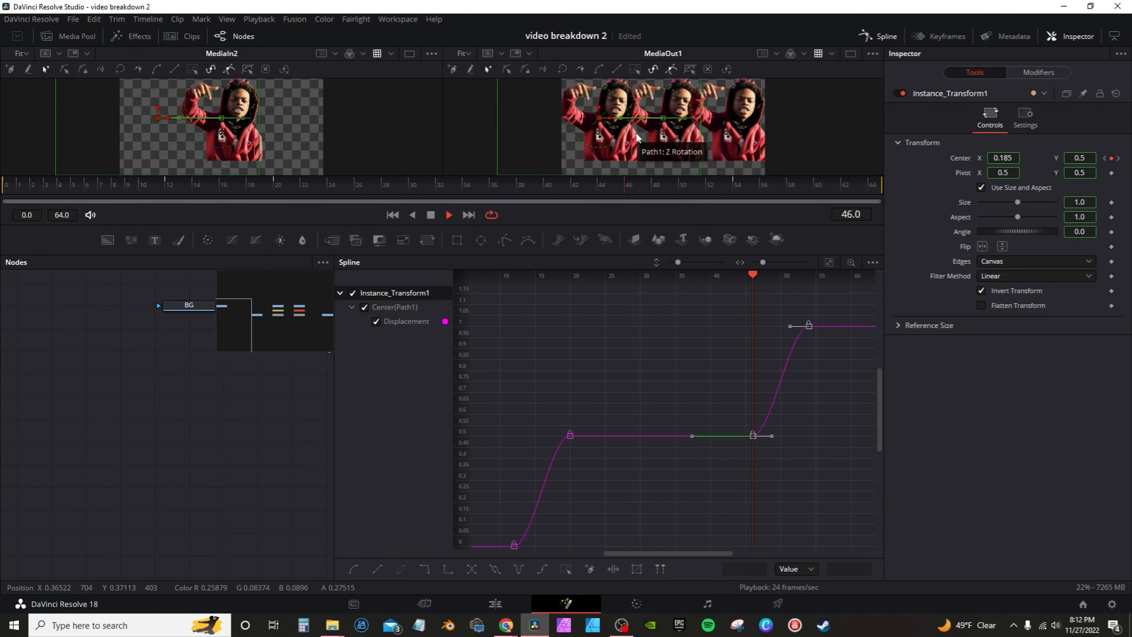
pyautogui.press('space')
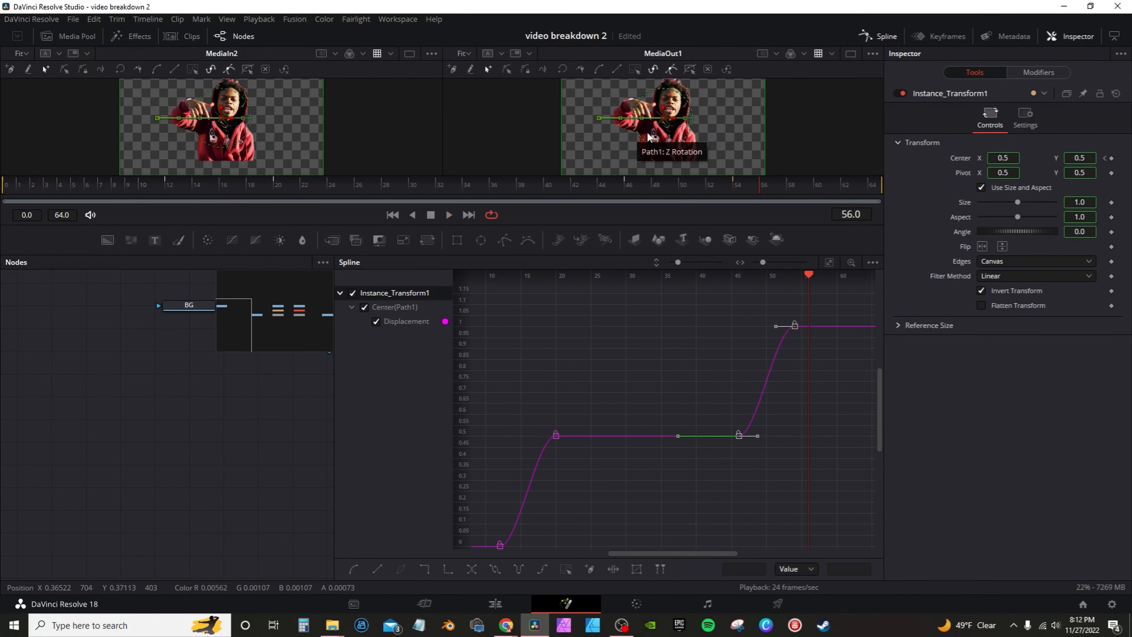
# - Enable Motion Blur on Instance_Transform1 with Quality set to 10 and play back the result
pyautogui.click(1025, 119)
pyautogui.click(979, 267)
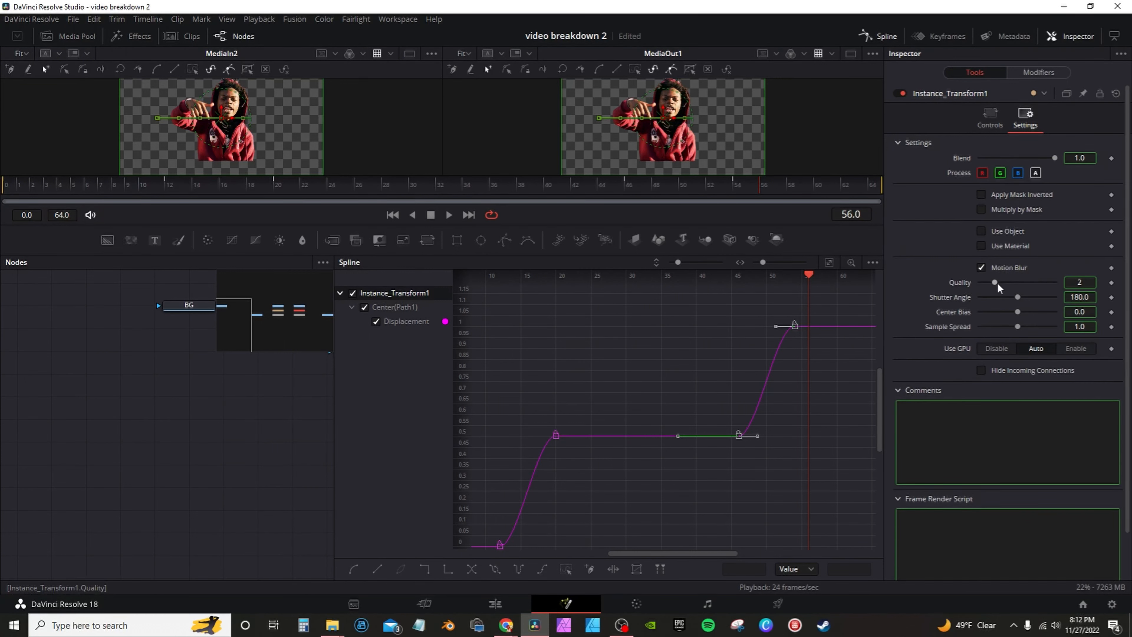
pyautogui.press('space')
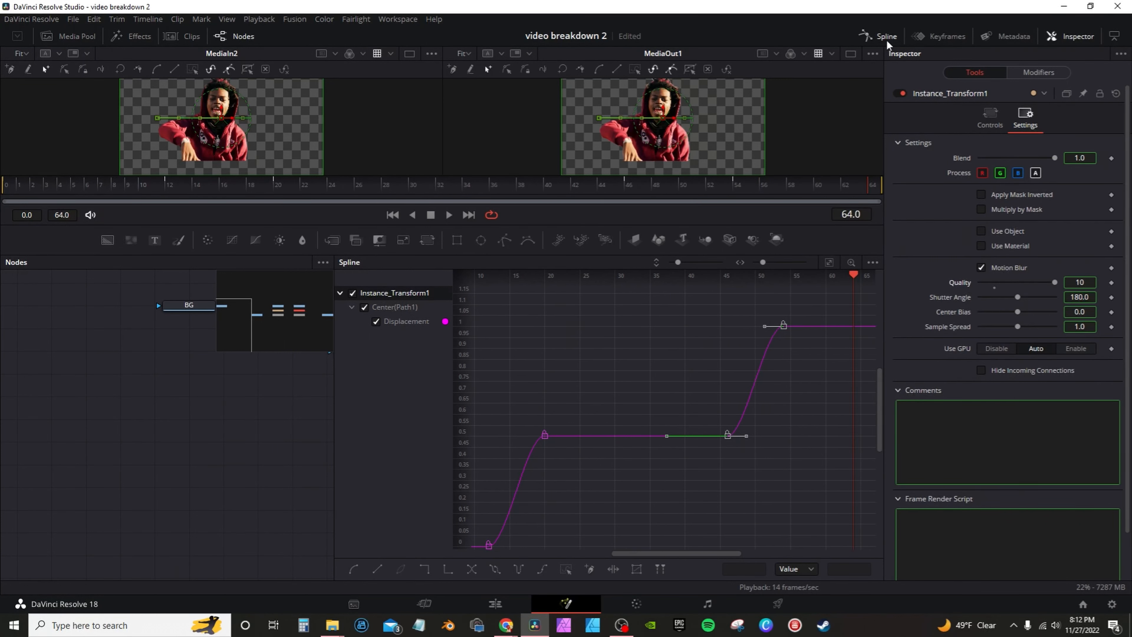
# - Close the Spline editor and merge the BG node into the chain between Merge2 and MediaOut1
pyautogui.click(877, 35)
pyautogui.moveTo(575, 431); pyautogui.dragTo(473, 482)
pyautogui.click(670, 402)
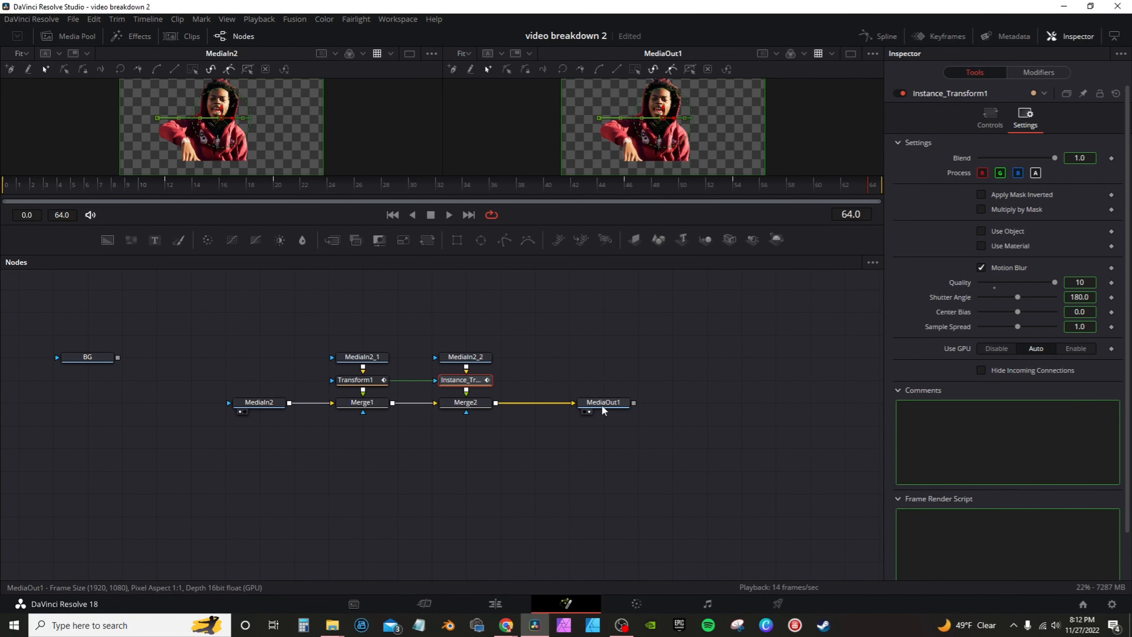
pyautogui.moveTo(101, 356); pyautogui.dragTo(493, 403)
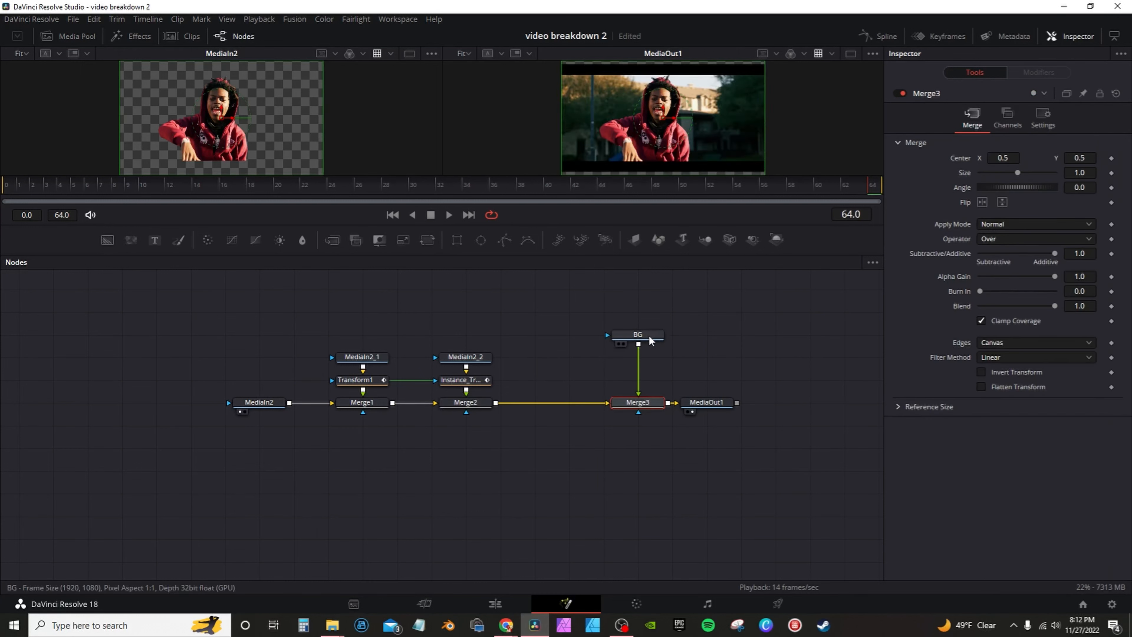
# - Align BG and Merge3 vertically, swap Merge3's foreground and background inputs, and check the composite at frame 40
pyautogui.moveTo(652, 338)
pyautogui.mouseDown()
pyautogui.moveTo(595, 338)
pyautogui.moveTo(629, 339)
pyautogui.mouseUp()
pyautogui.click(630, 339)
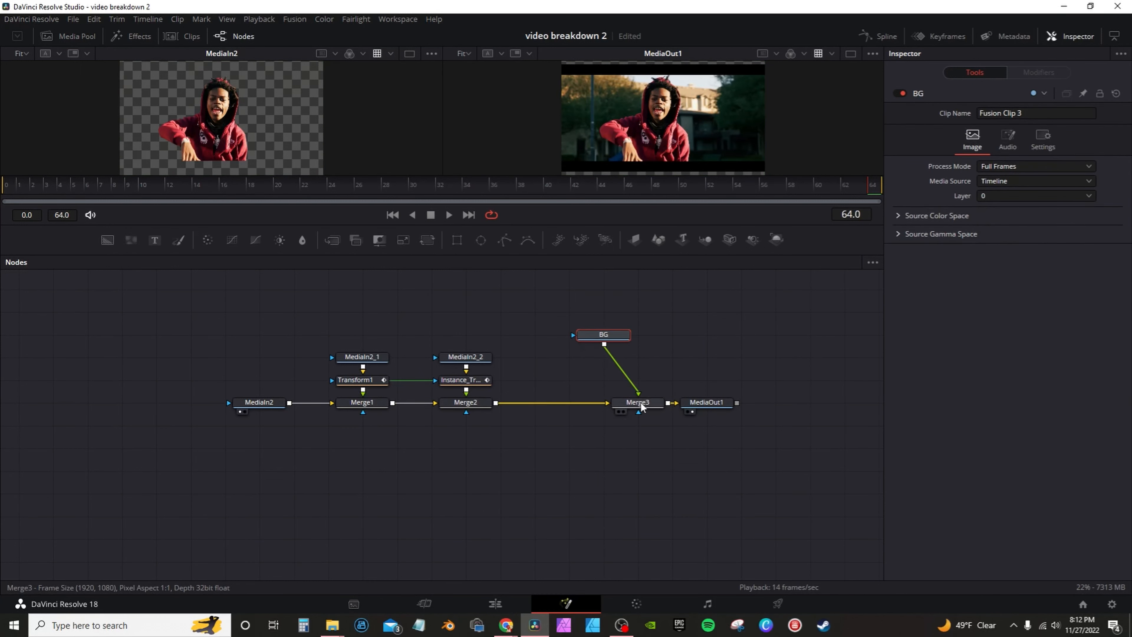
pyautogui.moveTo(642, 402); pyautogui.dragTo(610, 401)
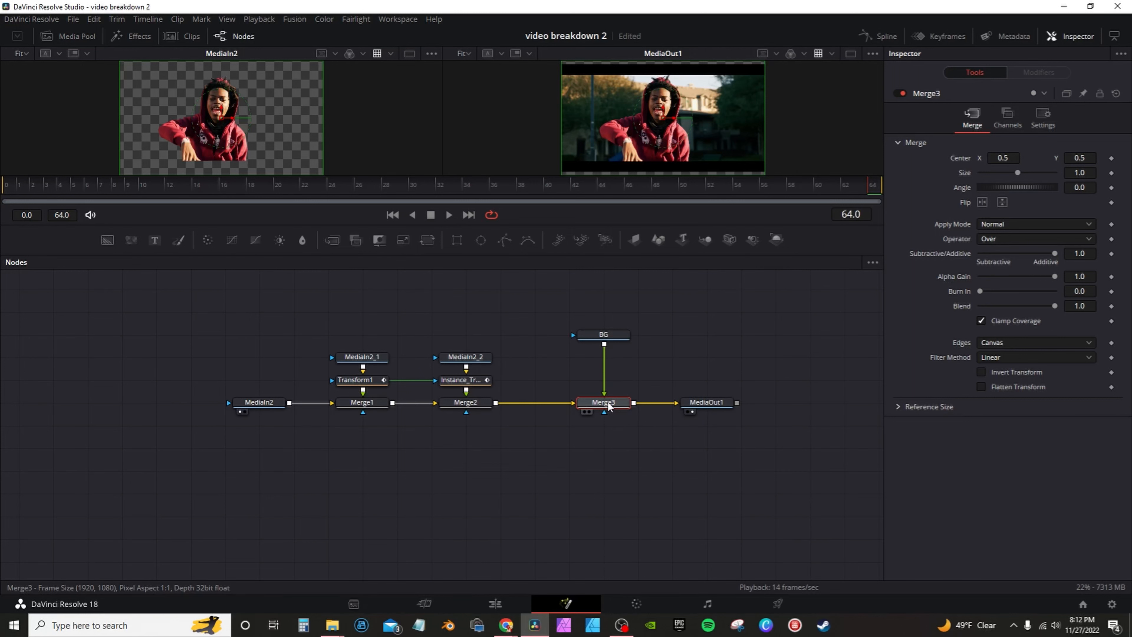
pyautogui.hotkey('ctrl', 't')
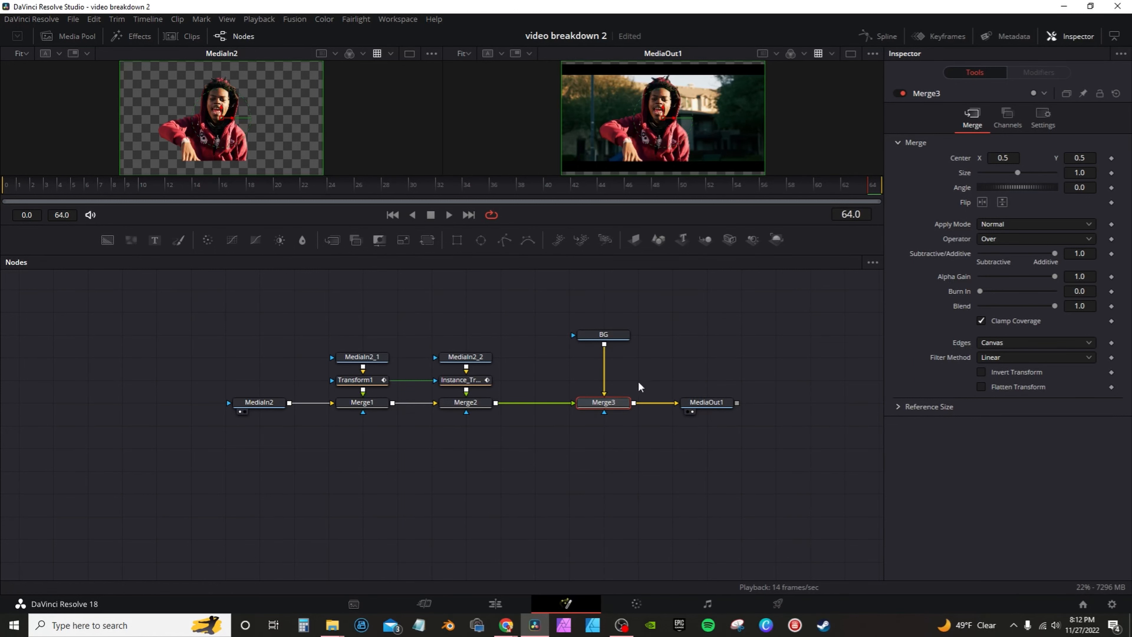
pyautogui.moveTo(369, 184); pyautogui.dragTo(544, 191)
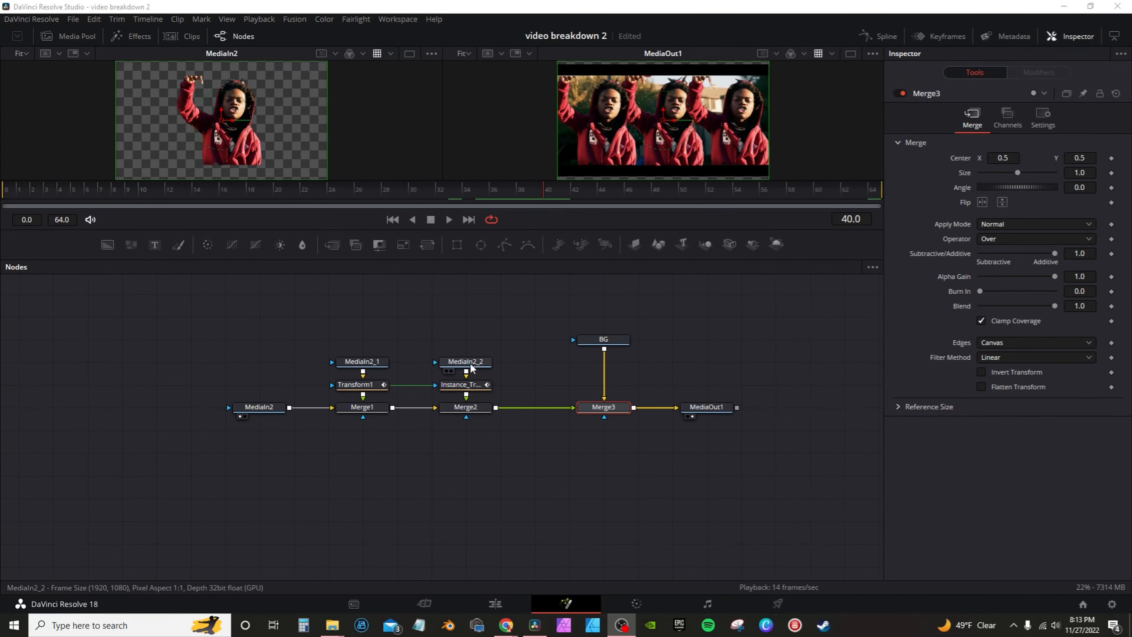
# - Move MediaIn2_1, MediaIn2_2 and their transform nodes up together to leave space above Merge1 and Merge2
pyautogui.moveTo(526, 389); pyautogui.dragTo(318, 351)
pyautogui.moveTo(468, 368)
pyautogui.mouseDown()
pyautogui.moveTo(468, 328)
pyautogui.moveTo(468, 346)
pyautogui.mouseUp()
pyautogui.click(537, 374)
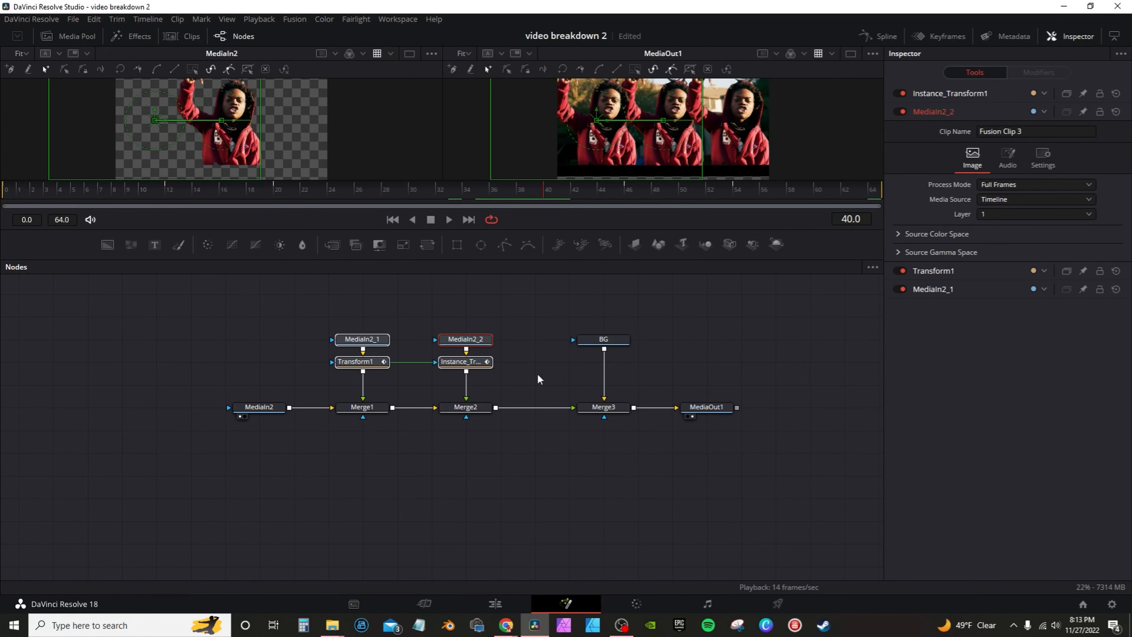
# - Add a Color Corrector after Transform1 and paste an instance of it after Instance_Transform1
pyautogui.click(359, 364)
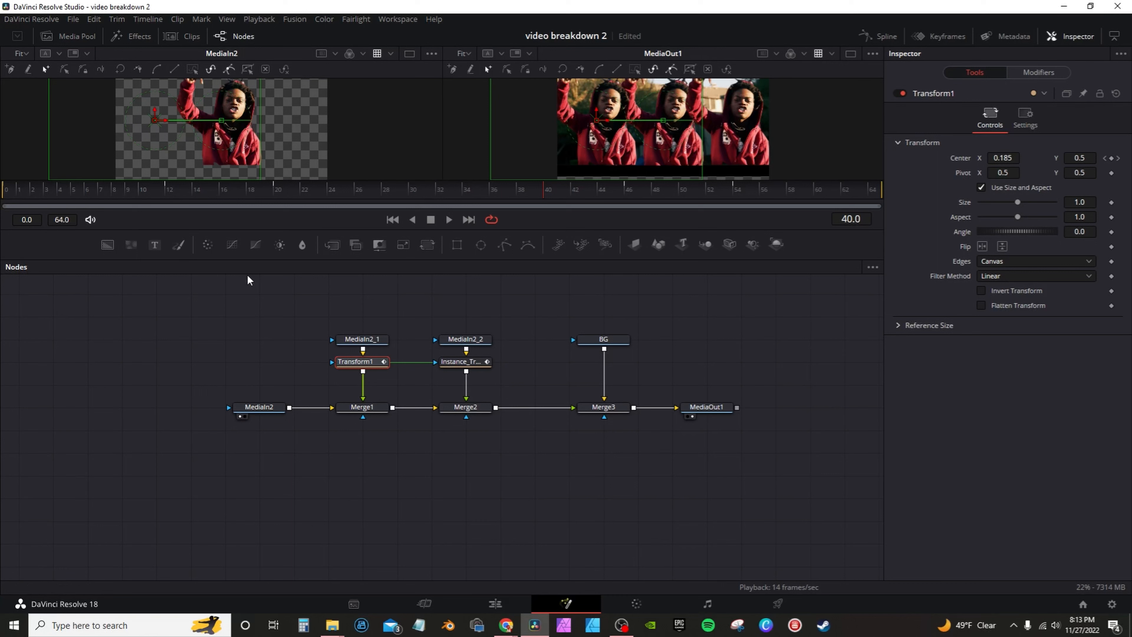
pyautogui.click(208, 245)
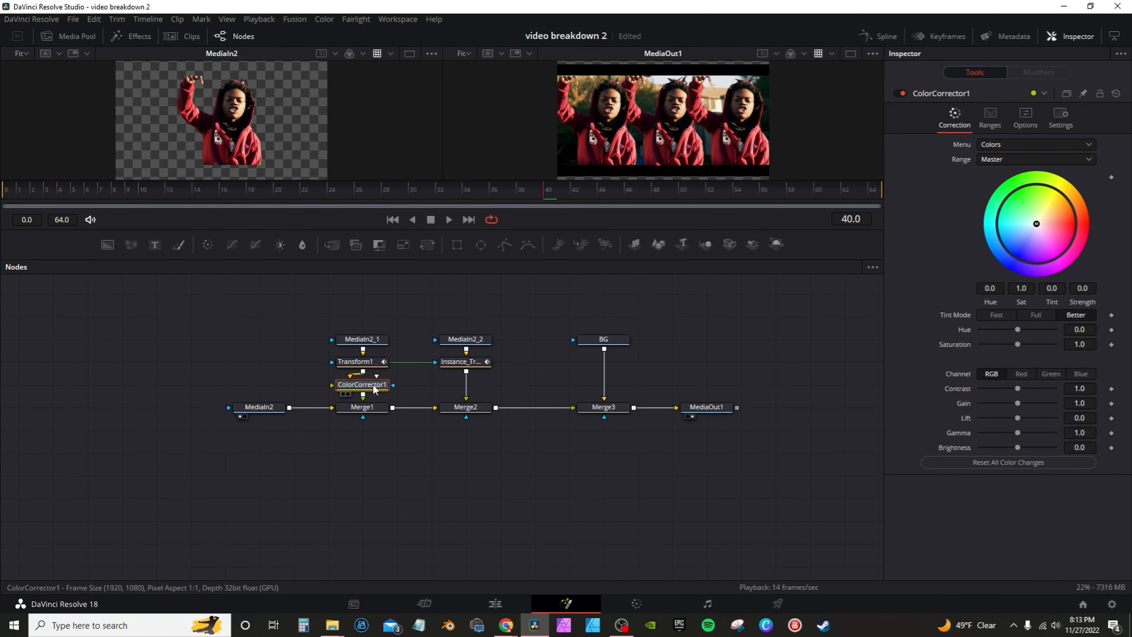
pyautogui.hotkey('ctrl', 'c')
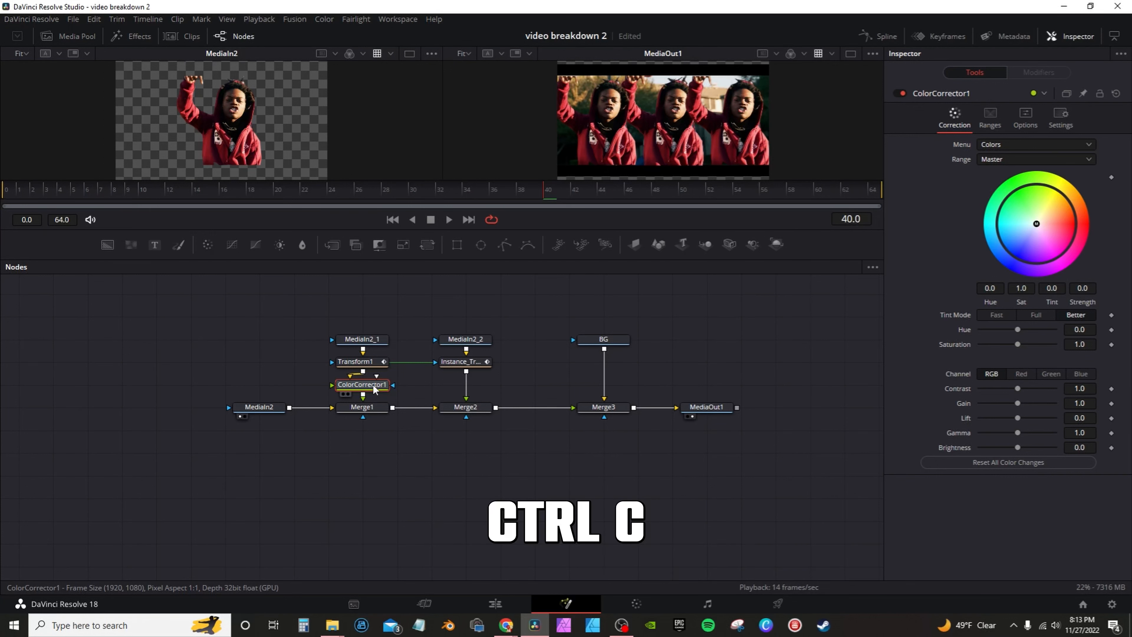
pyautogui.click(475, 366)
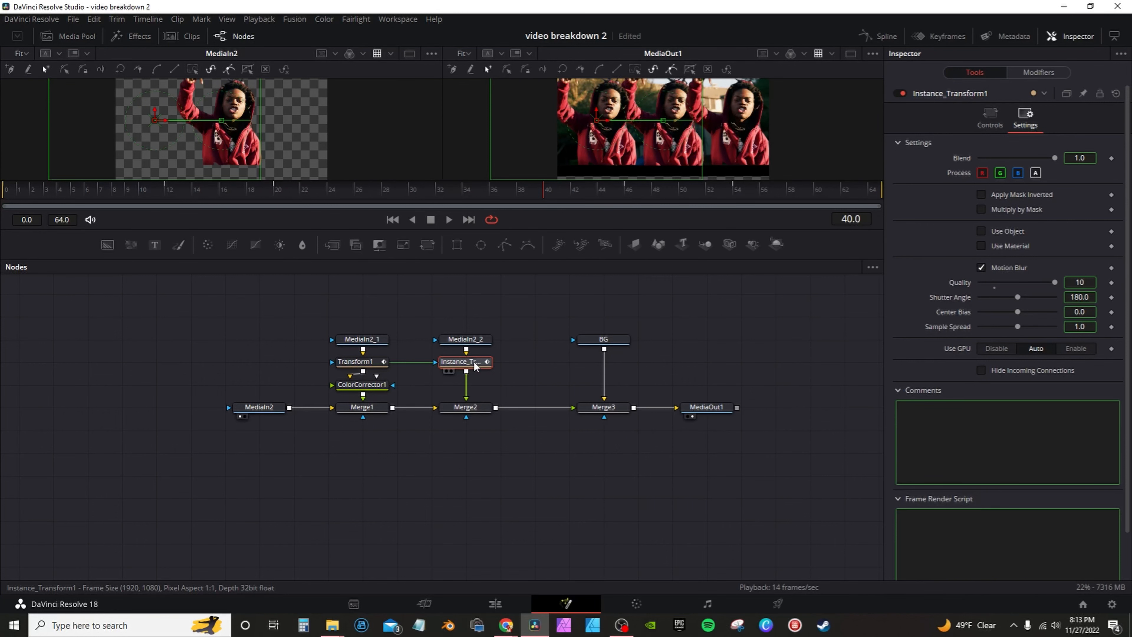
pyautogui.hotkey('ctrl', 'shift', 'v')
# - Paste another Color Corrector instance between BG and Merge3 and line it up with the other two color correctors
pyautogui.click(614, 343)
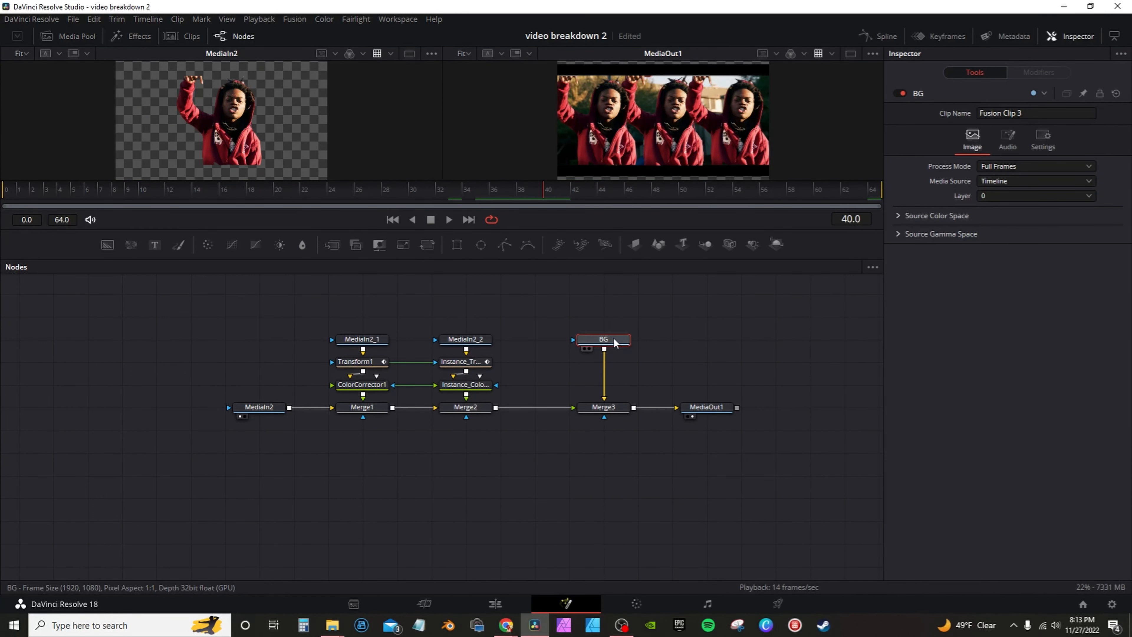
pyautogui.hotkey('ctrl', 'shift', 'v')
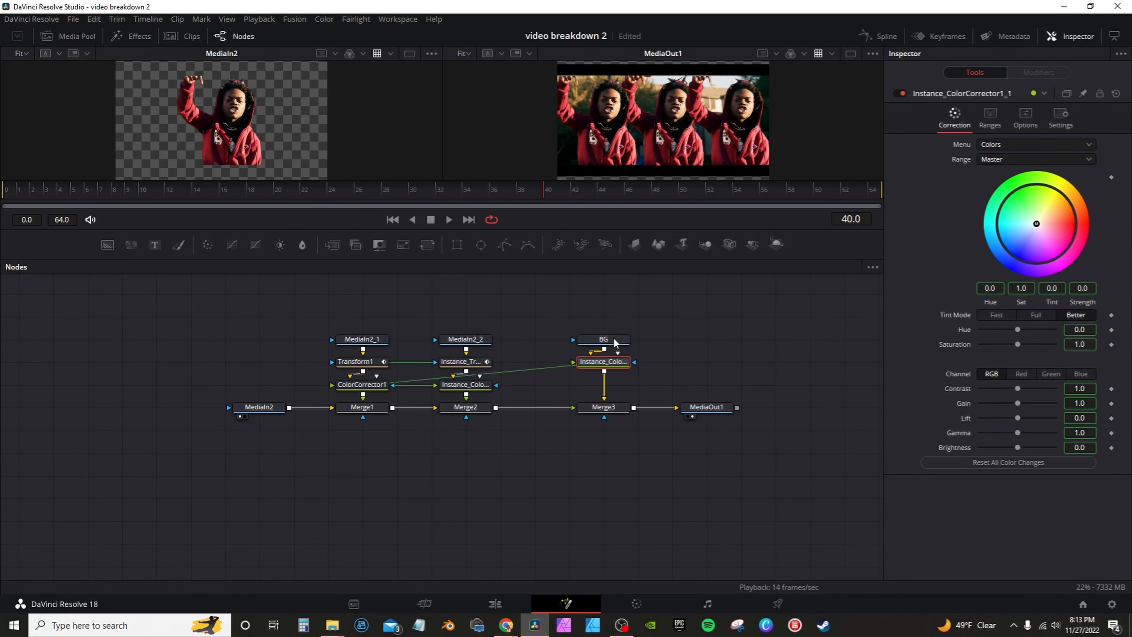
pyautogui.moveTo(604, 362); pyautogui.dragTo(604, 385)
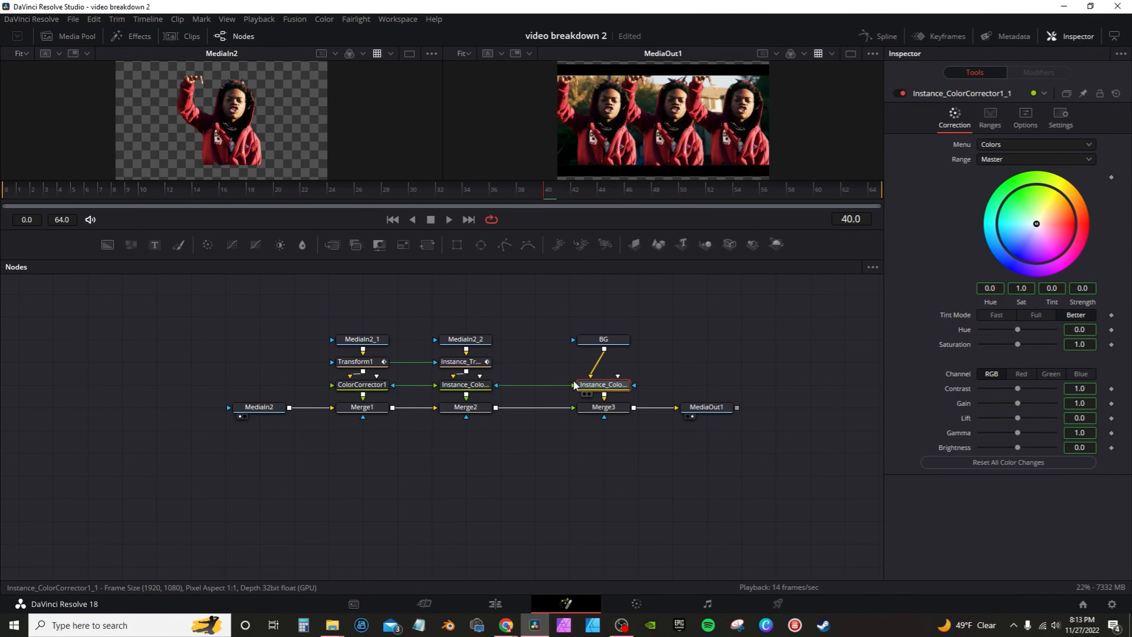
# - At frame 12, add a Saturation keyframe to ColorCorrector1 and set it to 0.0
pyautogui.click(370, 363)
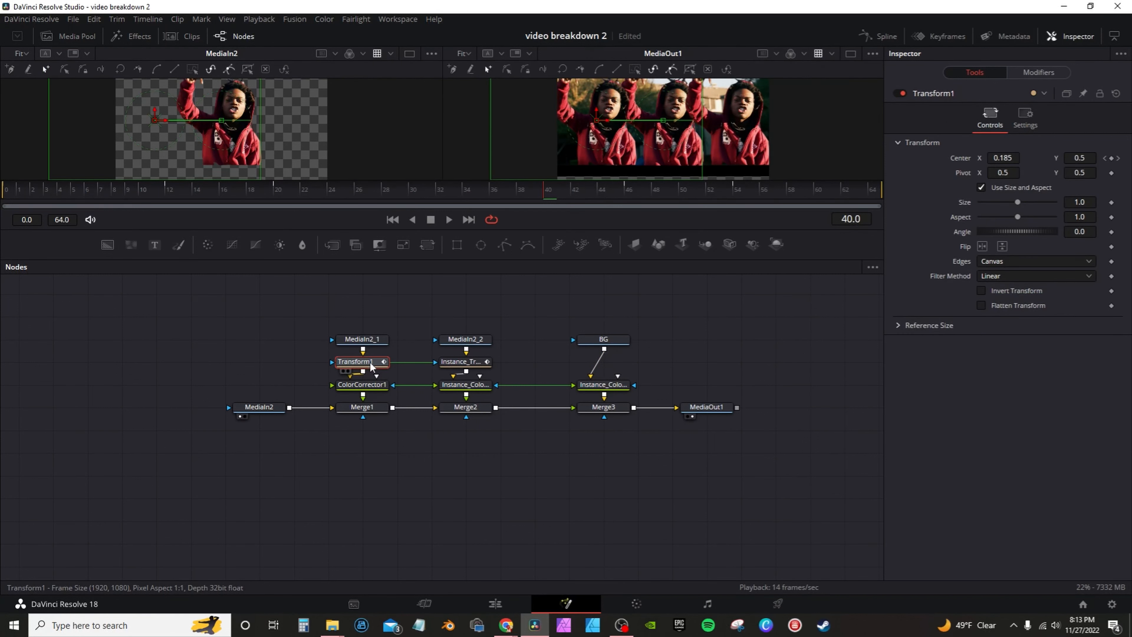
pyautogui.click(166, 185)
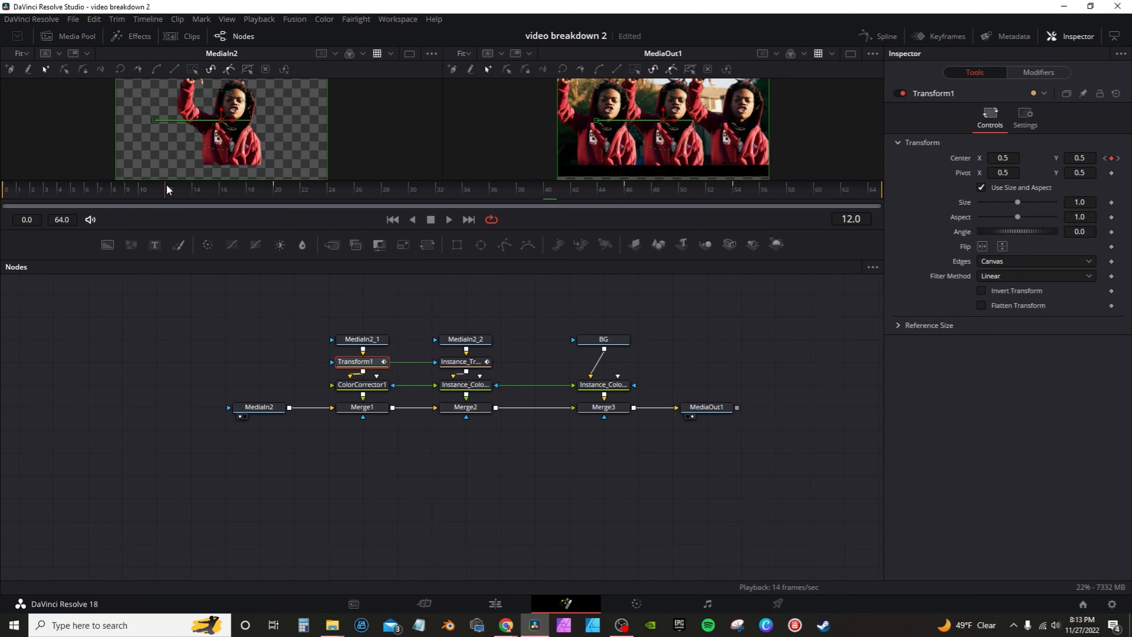
pyautogui.click(360, 387)
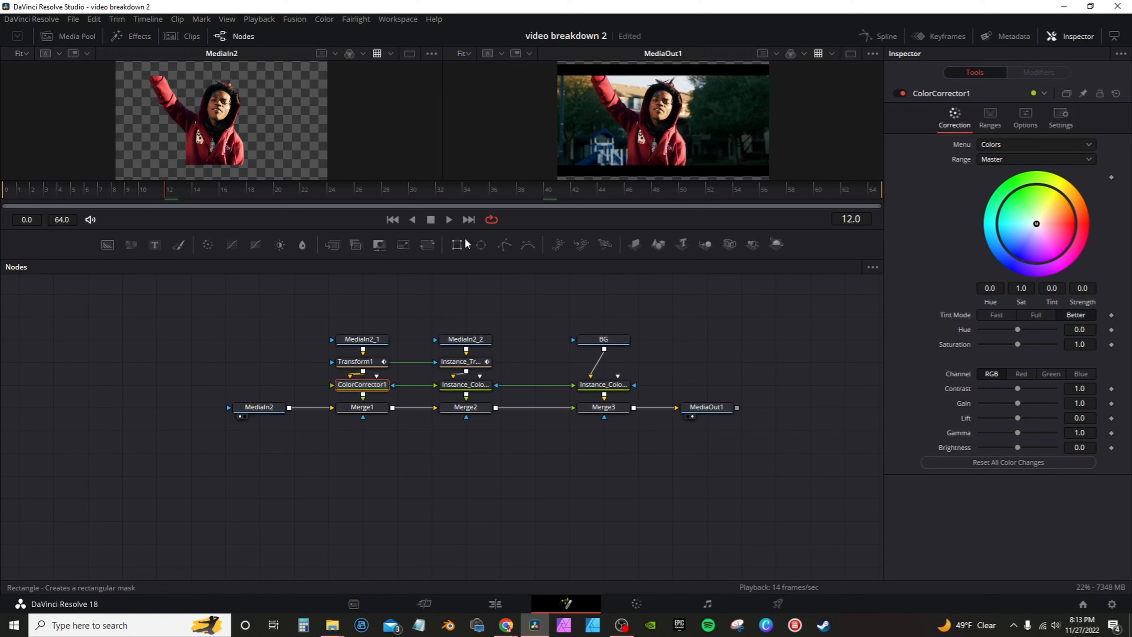
pyautogui.click(1111, 345)
pyautogui.moveTo(1018, 344); pyautogui.dragTo(939, 352)
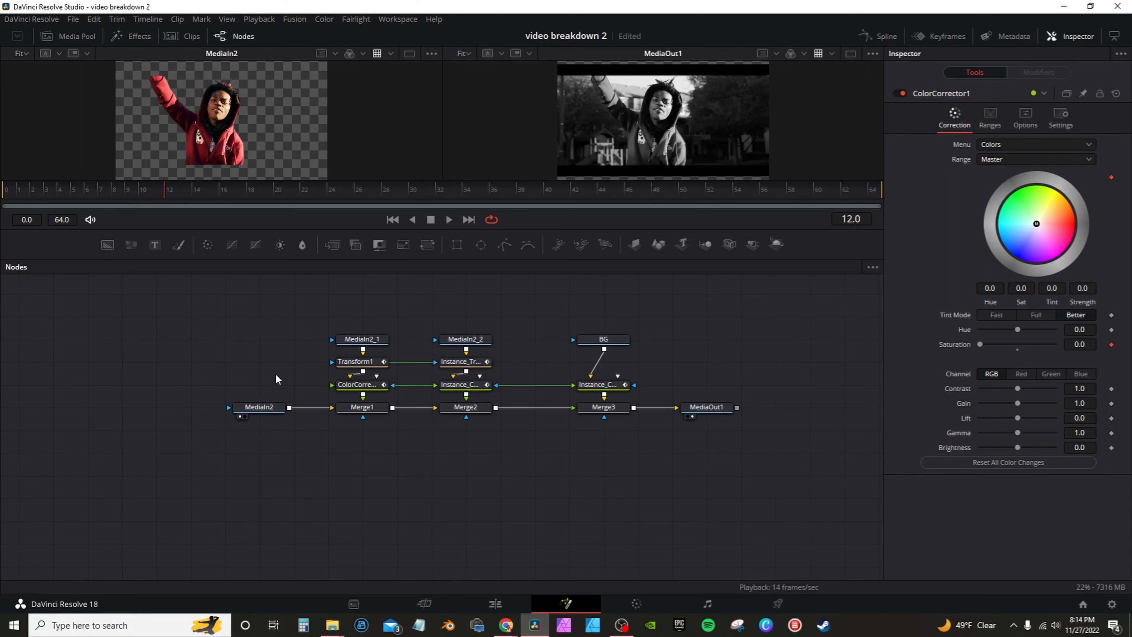
# - Go back two frames to frame 10 and reset ColorCorrector1's Saturation to 1.0 as a second keyframe
pyautogui.press('Left')
pyautogui.press('Left')
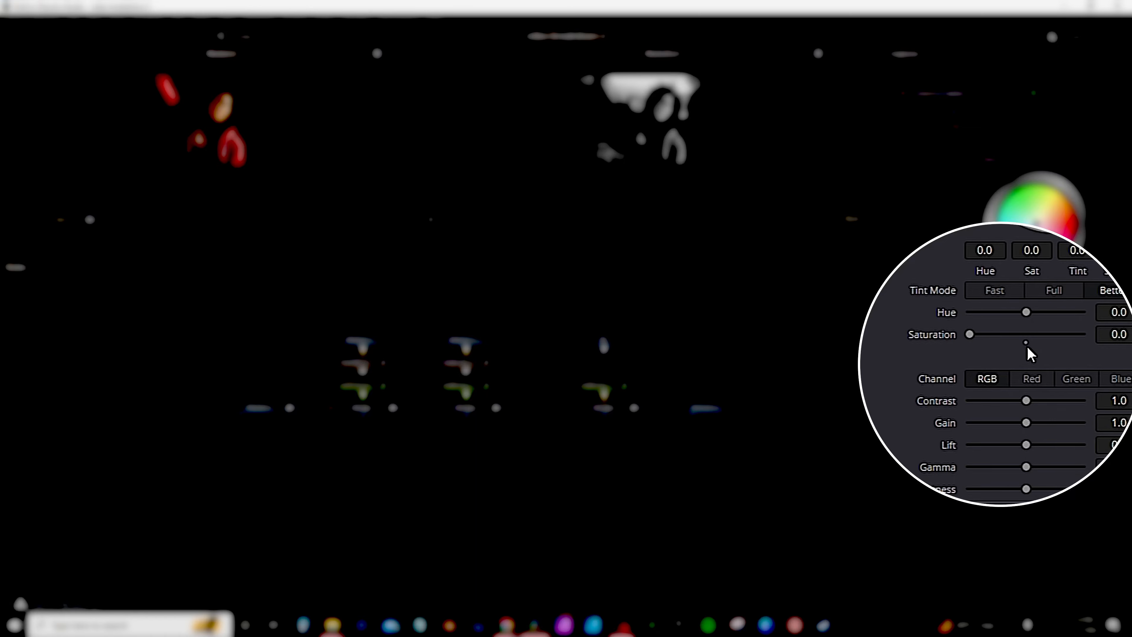
pyautogui.click(1025, 343)
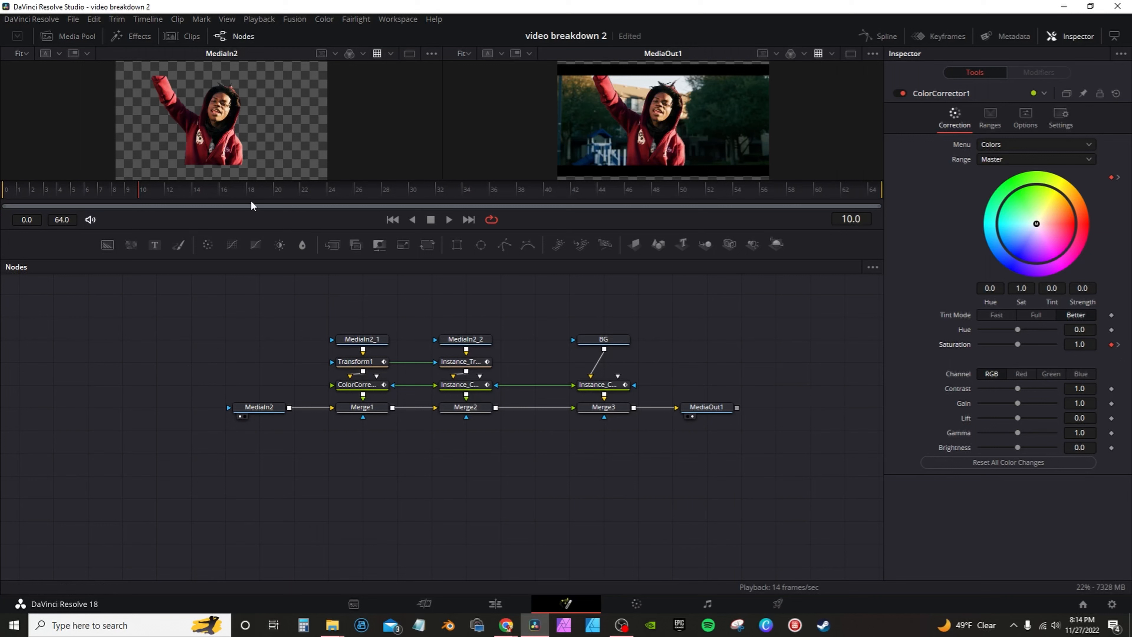
# - Play the composite from frame 0 to check the desaturation and the clone movement
pyautogui.moveTo(25, 193); pyautogui.dragTo(7, 193)
pyautogui.press('space')
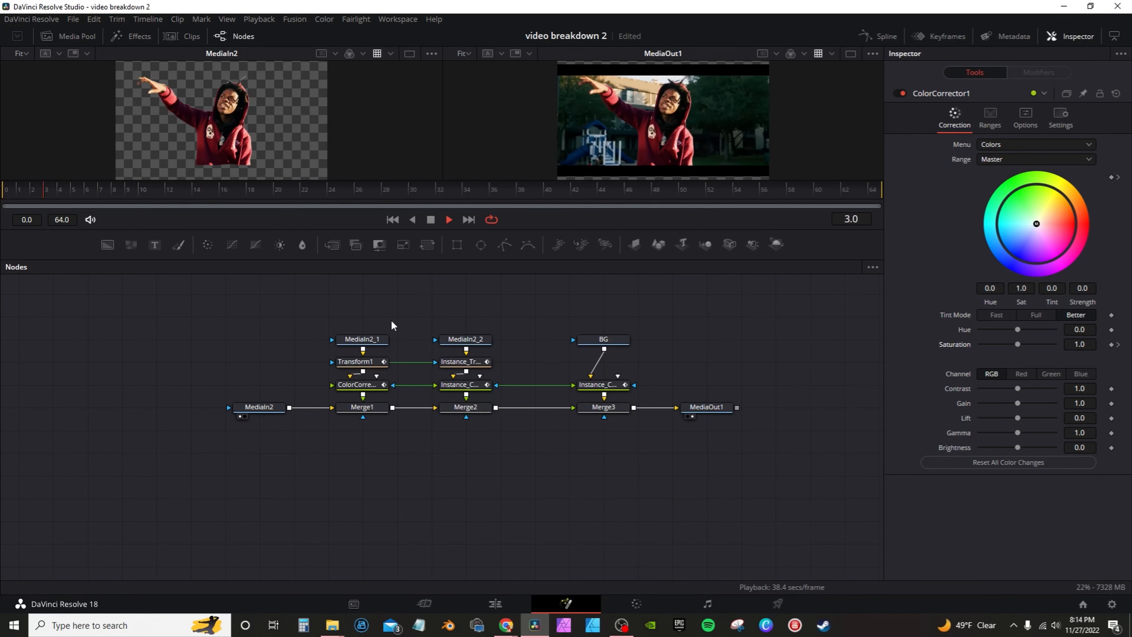
pyautogui.press('space')
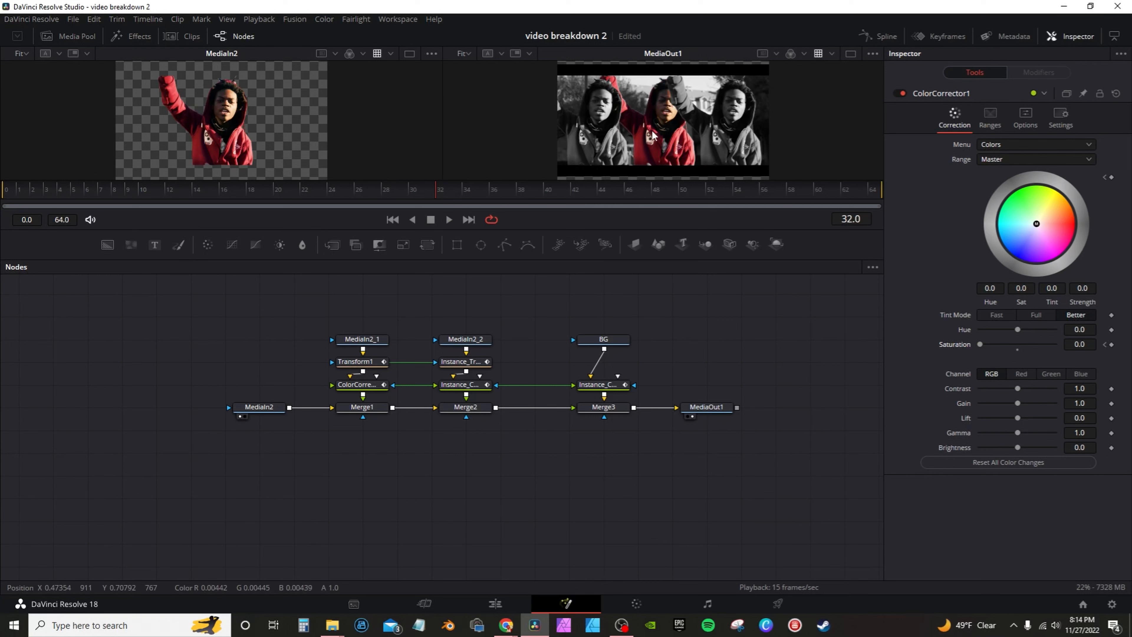
pyautogui.press('space')
pyautogui.press('space')
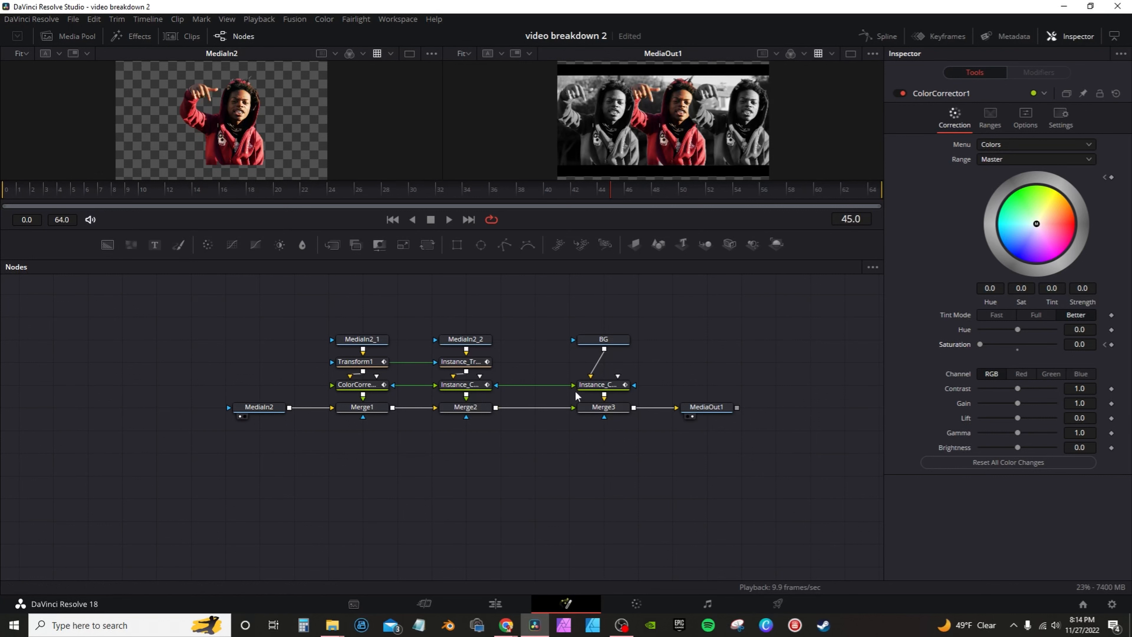
# - Swap the foreground and background inputs of Merge1
pyautogui.click(484, 411)
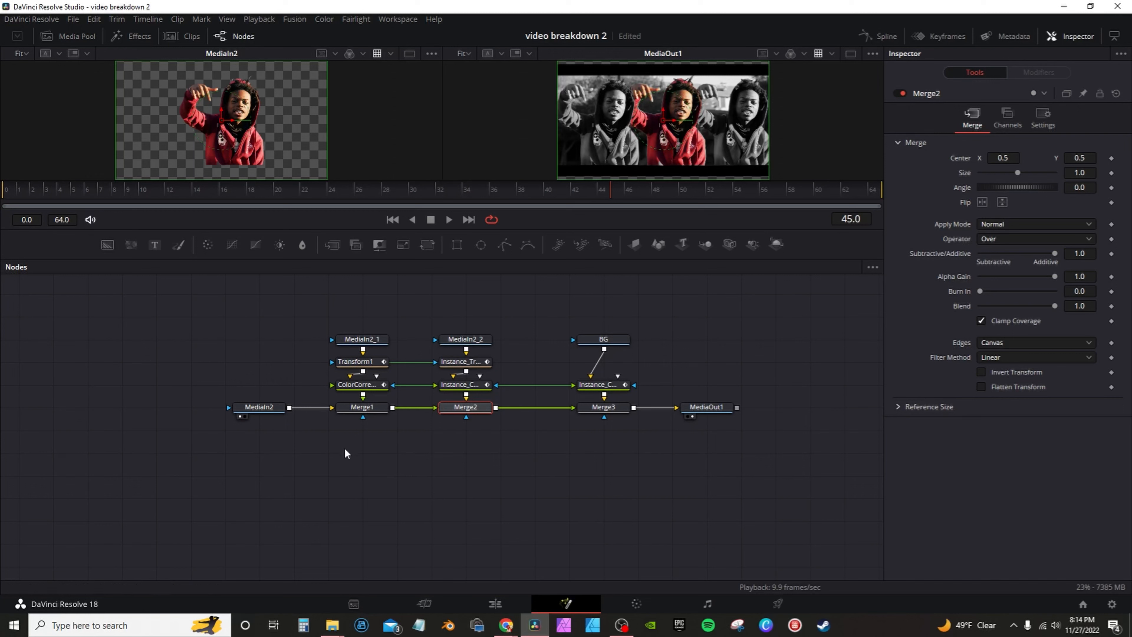
pyautogui.click(370, 409)
pyautogui.hotkey('ctrl', 't')
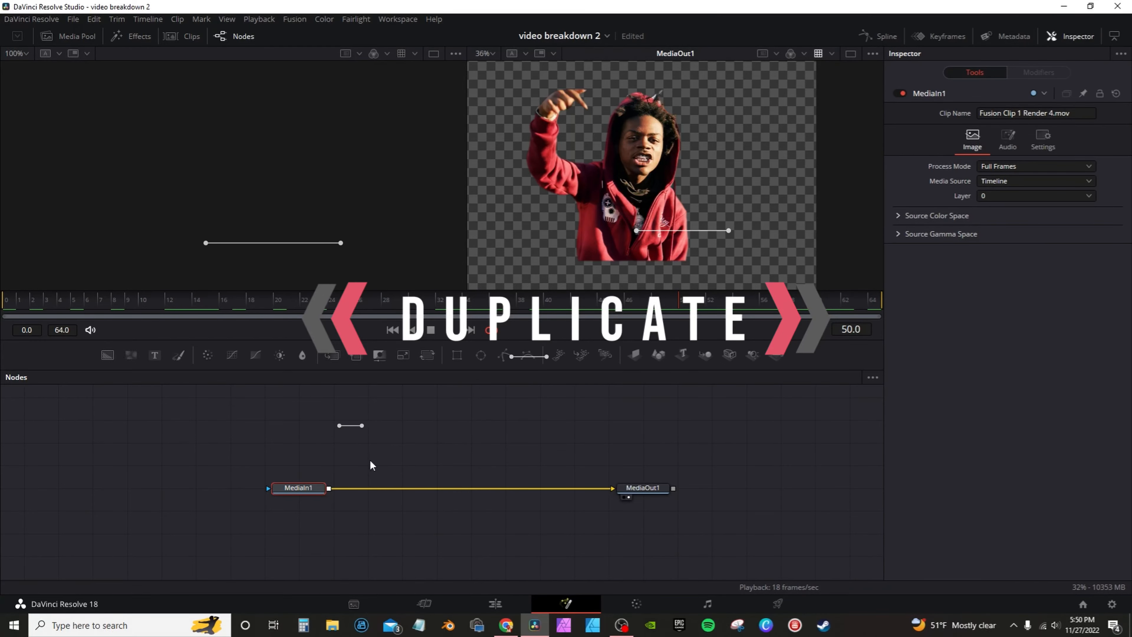
# - Insert a Duplicate node between MediaIn1 and MediaOut1 and set its Copies to 4
pyautogui.hotkey('ctrl', 'space')
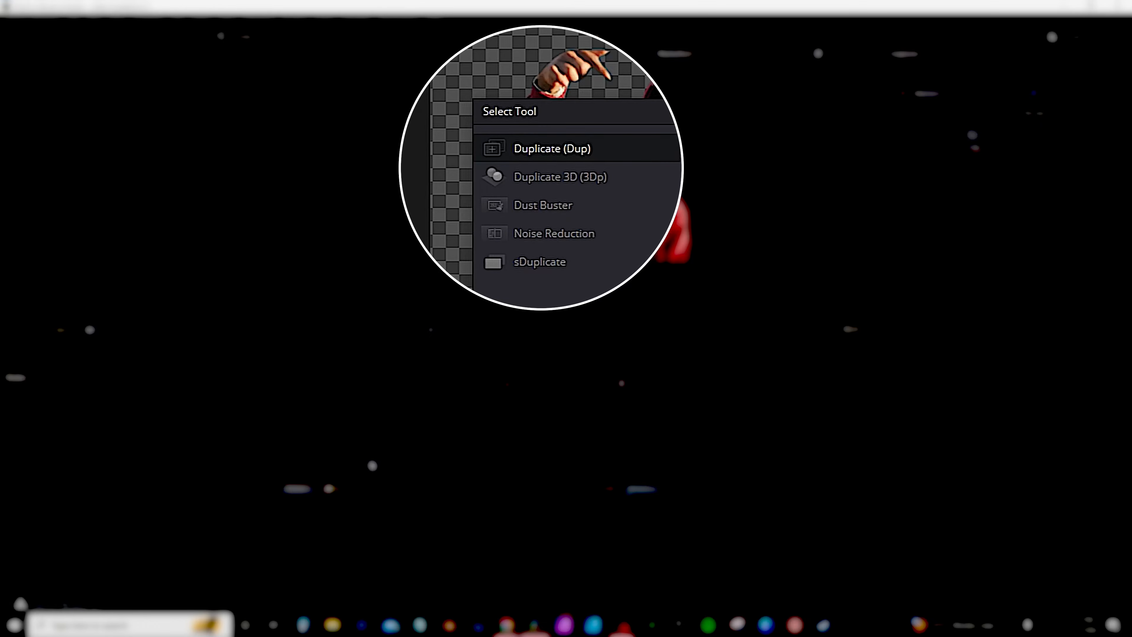
pyautogui.press('Return')
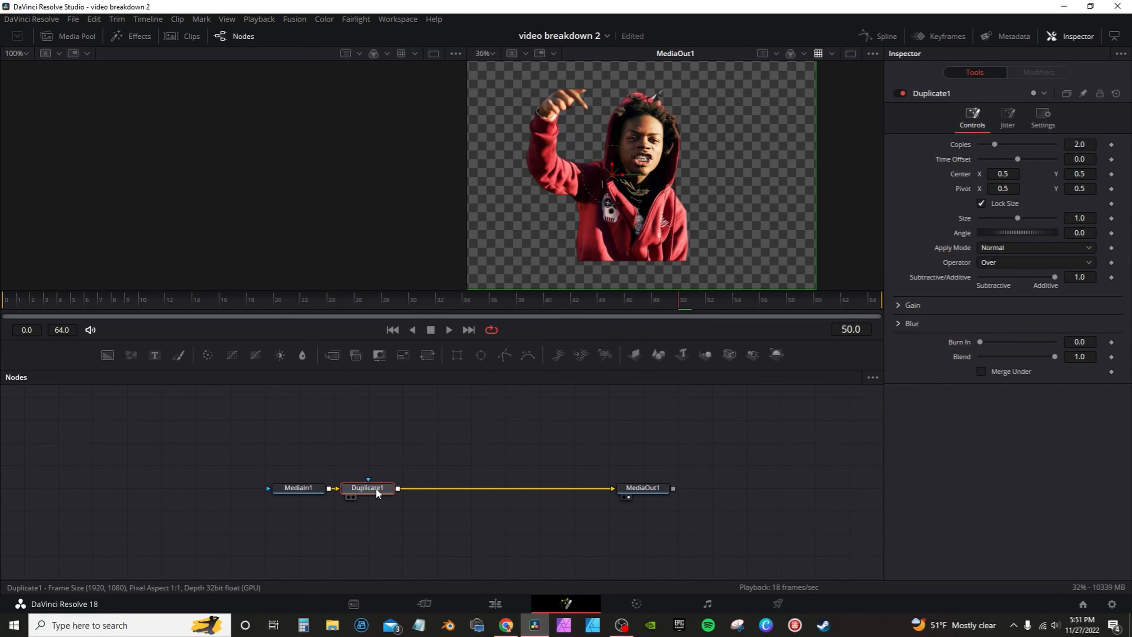
pyautogui.moveTo(376, 488); pyautogui.dragTo(442, 487)
pyautogui.click(1086, 144)
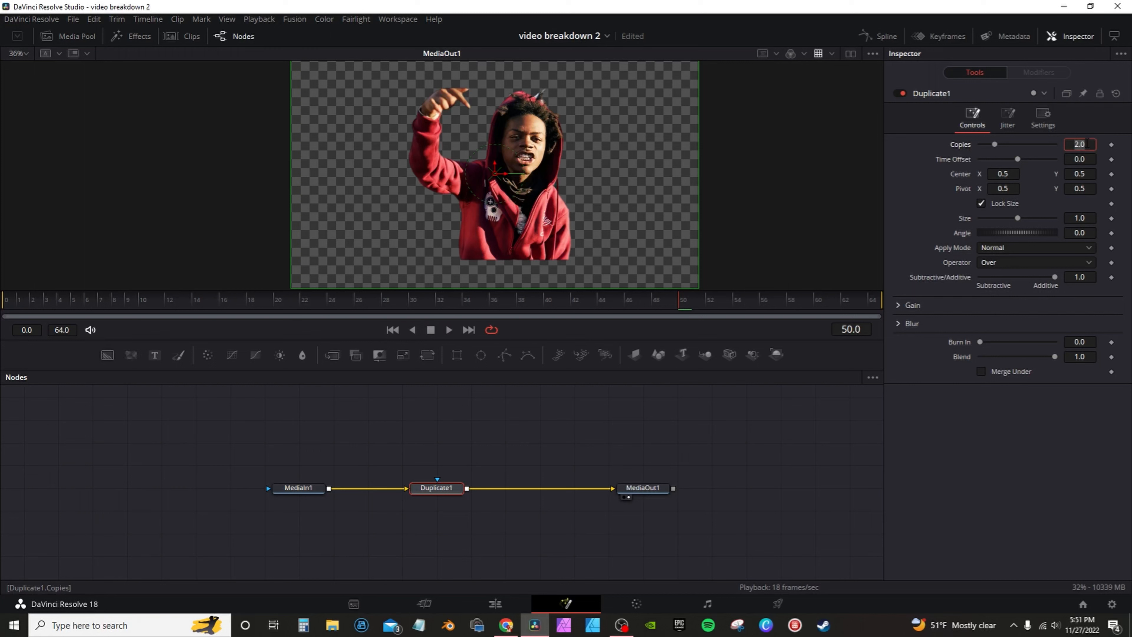
pyautogui.write('4')
pyautogui.press('Tab')
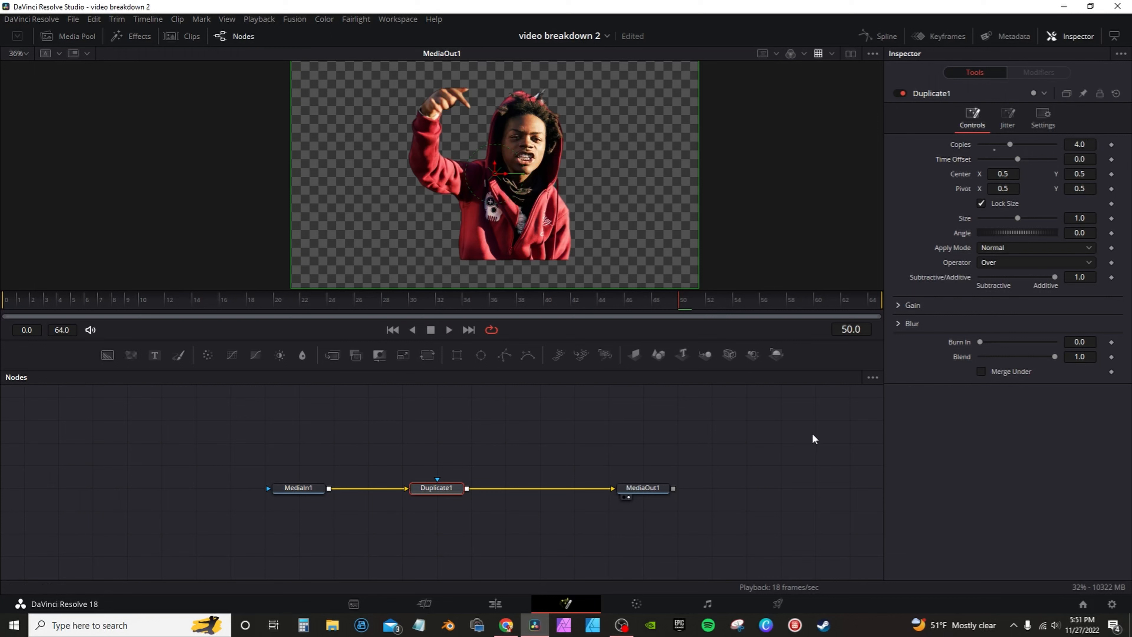
# - Try a Time Offset of about 3.1 and a Center X of about 0.609 on Duplicate1
pyautogui.moveTo(1018, 159); pyautogui.dragTo(1029, 160)
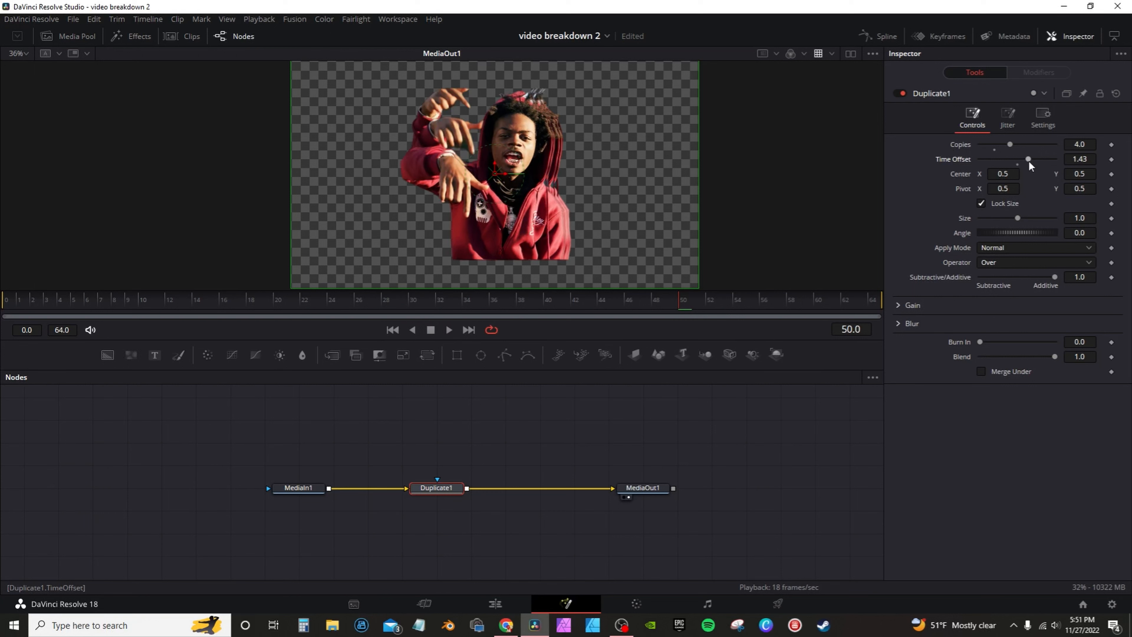
pyautogui.moveTo(1028, 160)
pyautogui.mouseDown()
pyautogui.moveTo(1016, 161)
pyautogui.moveTo(1041, 165)
pyautogui.moveTo(994, 174)
pyautogui.moveTo(1021, 173)
pyautogui.mouseUp()
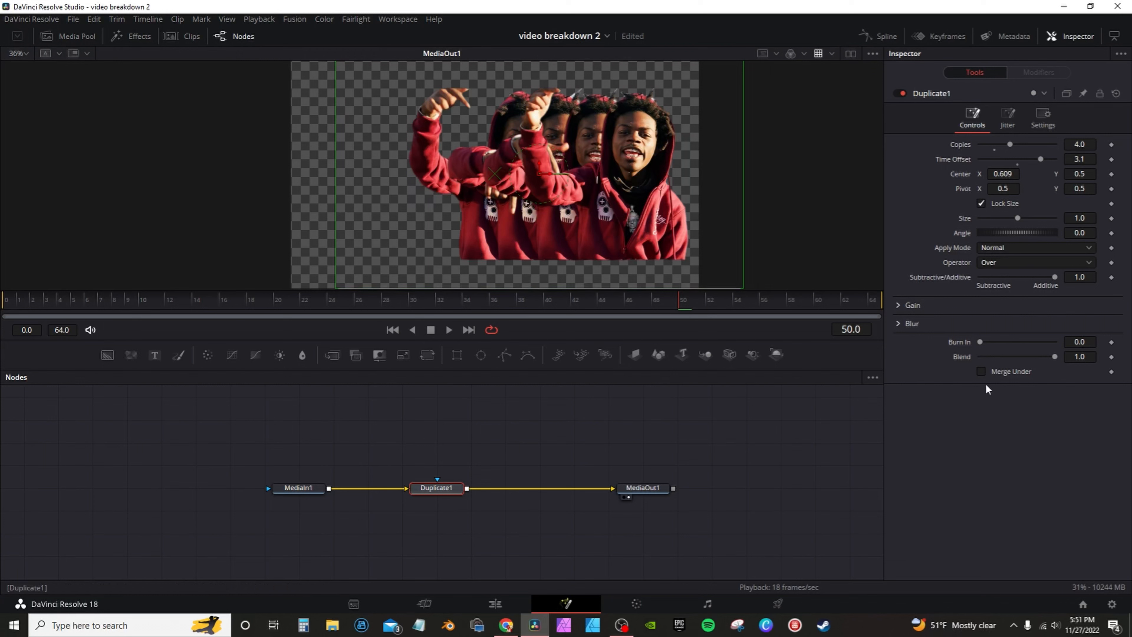
# - Enable Merge Under on Duplicate1 and reset its Center to 0.5 and Time Offset to 0.0
pyautogui.click(982, 371)
pyautogui.moveTo(1003, 174)
pyautogui.mouseDown()
pyautogui.moveTo(980, 173)
pyautogui.moveTo(1007, 174)
pyautogui.moveTo(993, 173)
pyautogui.mouseUp()
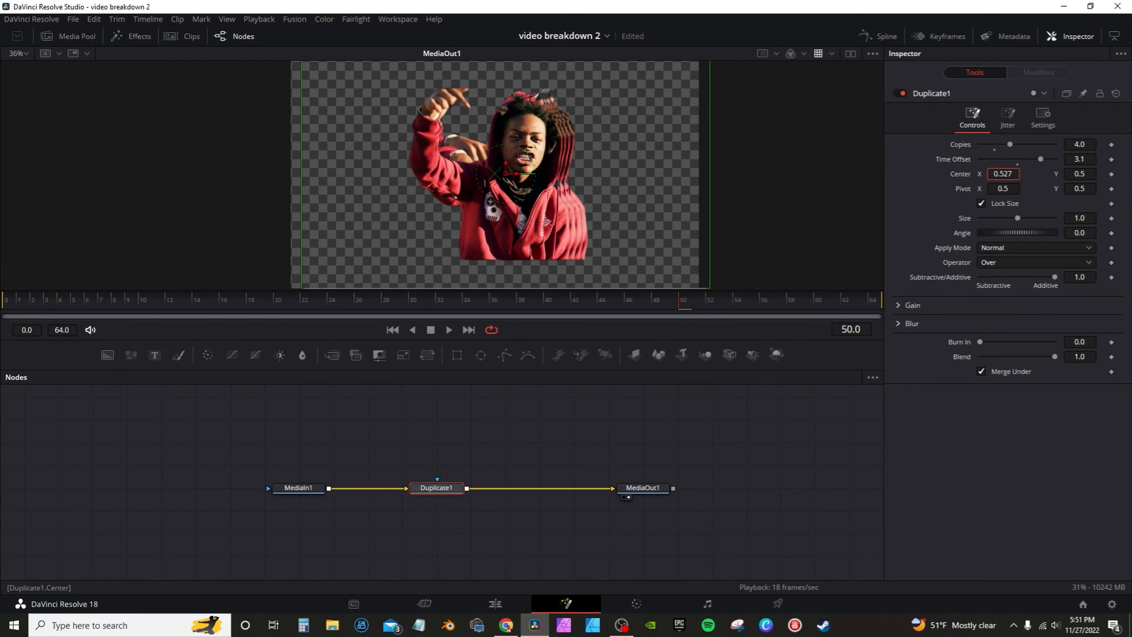
pyautogui.doubleClick(964, 174)
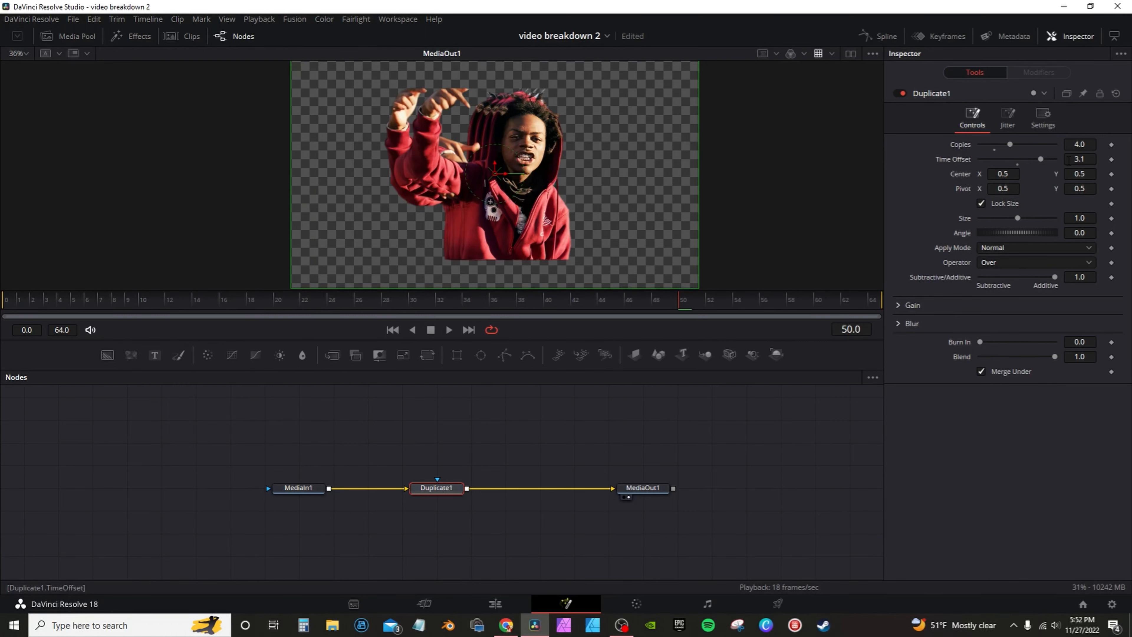
pyautogui.click(1017, 165)
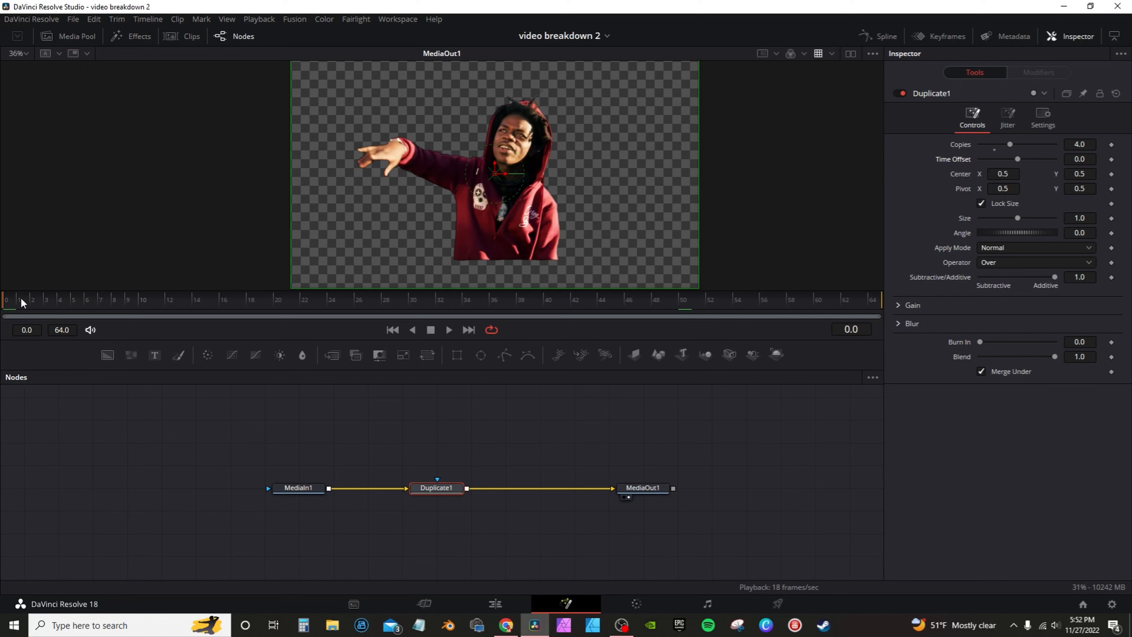
# - Keyframe Duplicate1's Center X at 0.5 on frame 0 and at about 0.634 on frames 20 and 40
pyautogui.click(1111, 174)
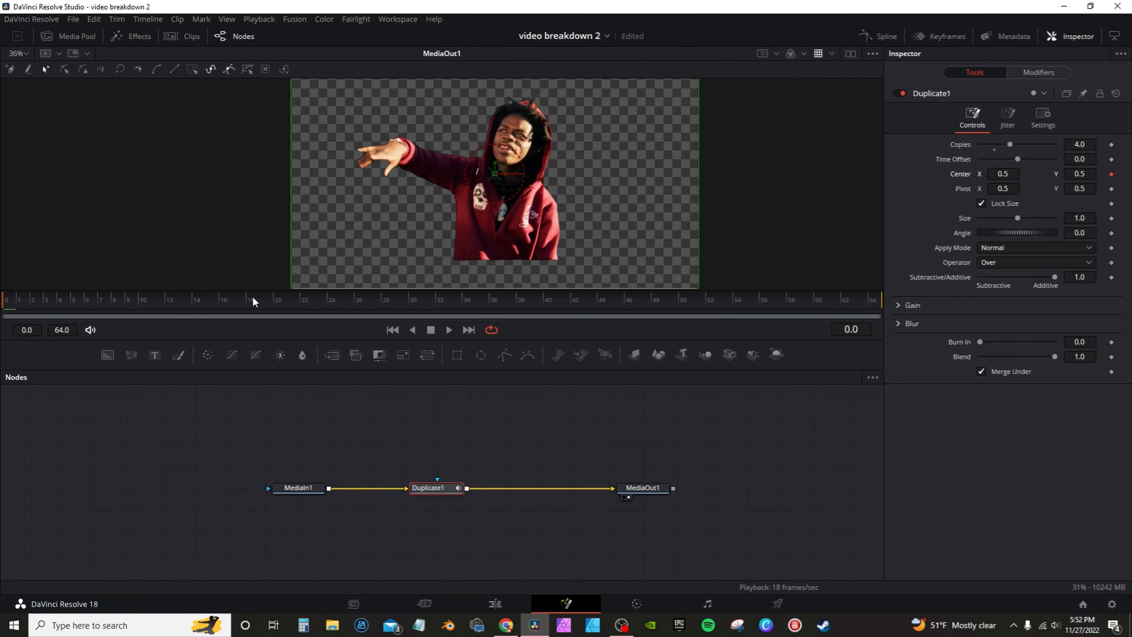
pyautogui.click(273, 303)
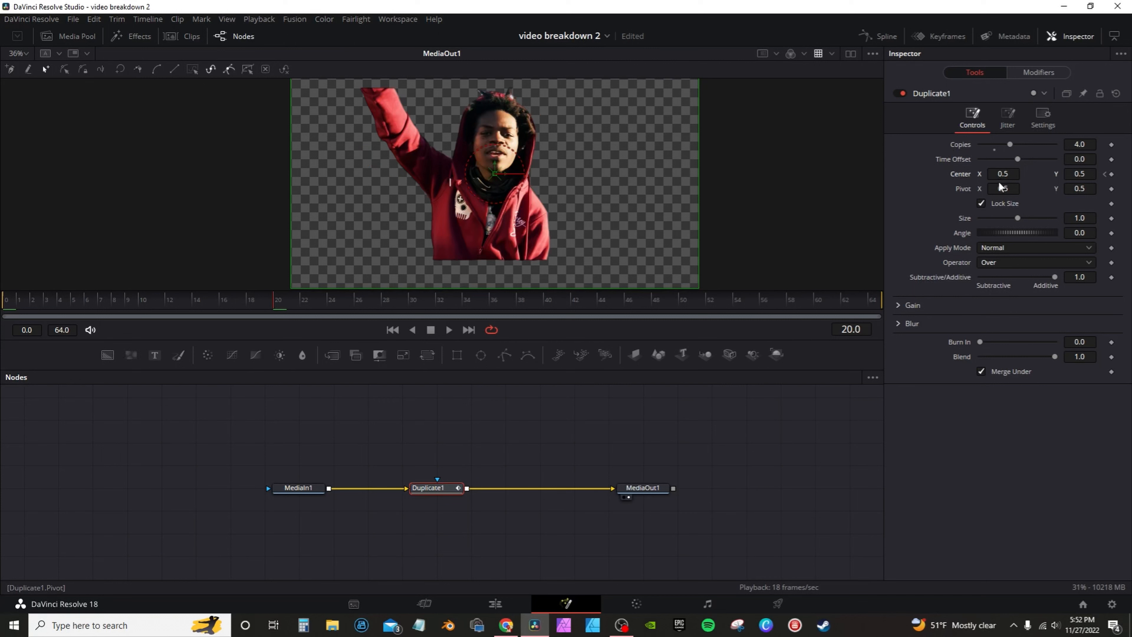
pyautogui.moveTo(995, 173); pyautogui.dragTo(1014, 175)
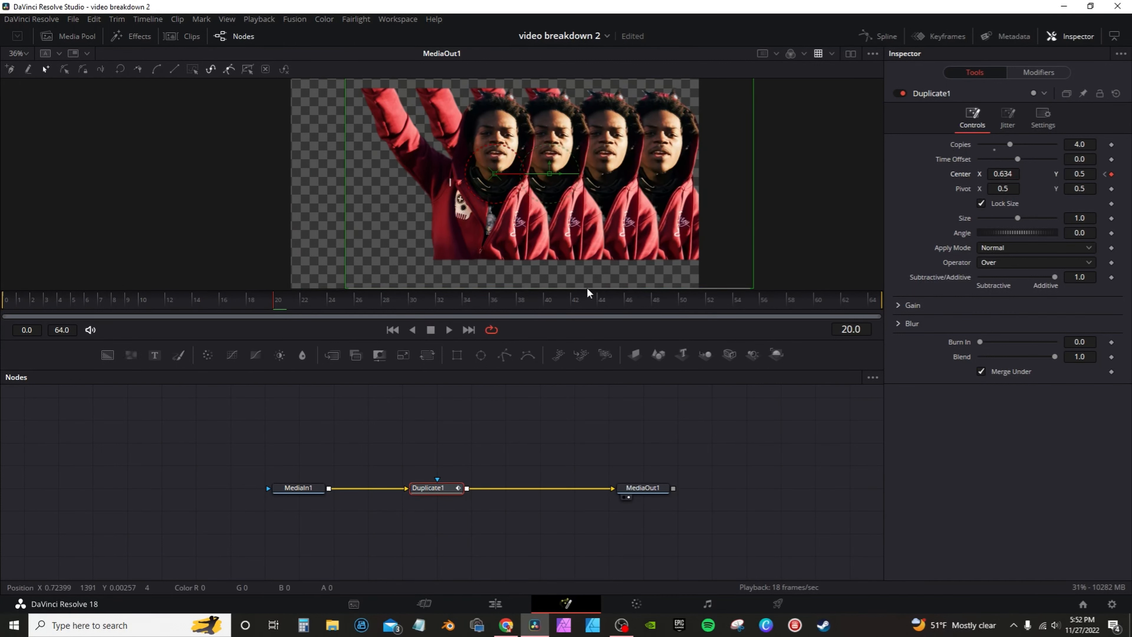
pyautogui.click(550, 303)
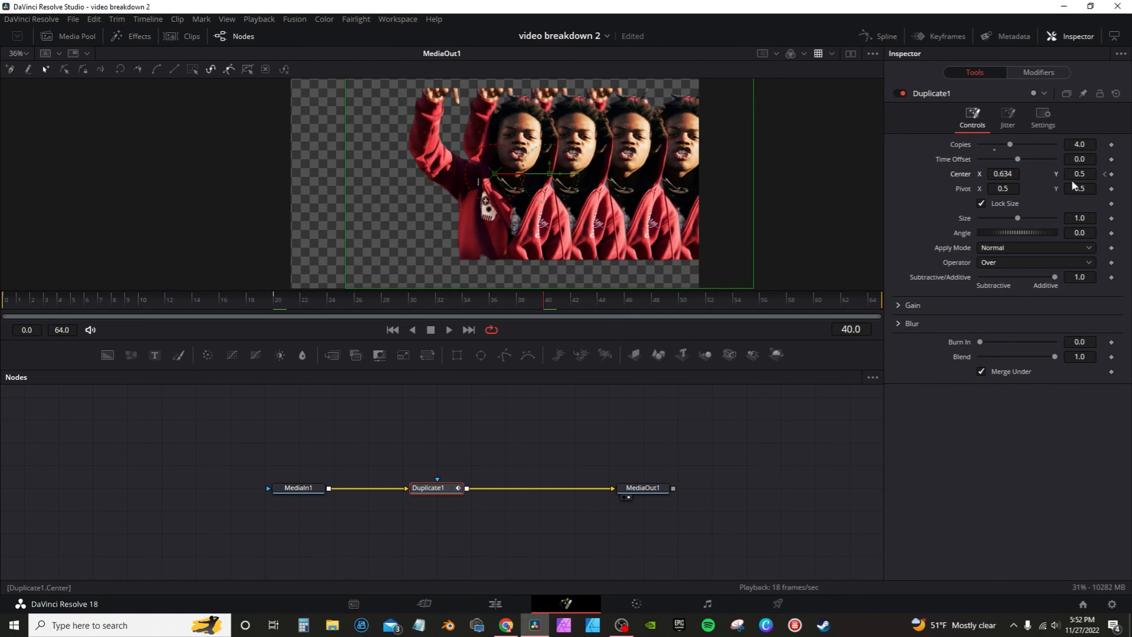
pyautogui.click(1111, 174)
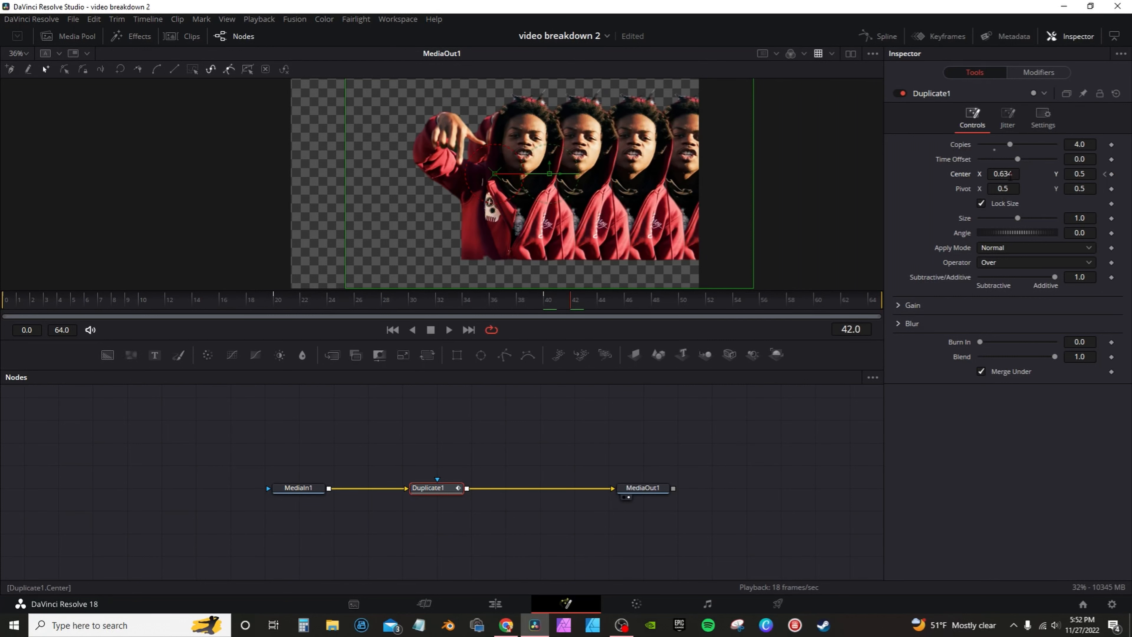
# - Set Duplicate1's Center X to about 0.354 at frame 42 and hold it with a keyframe at frame 64
pyautogui.moveTo(1003, 174); pyautogui.dragTo(845, 192)
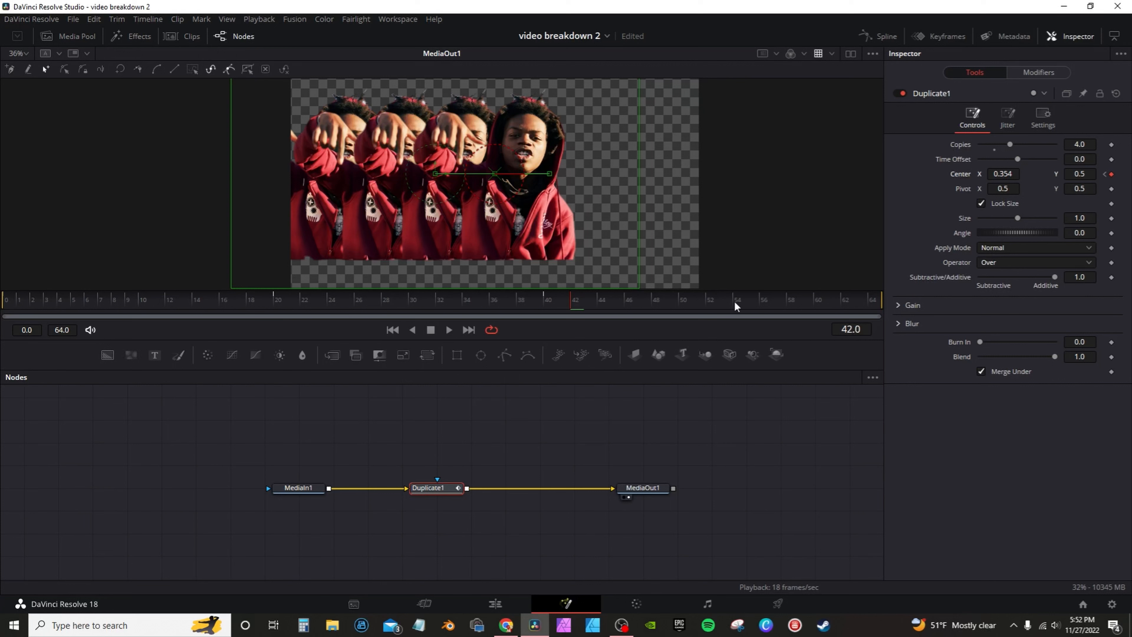
pyautogui.click(787, 302)
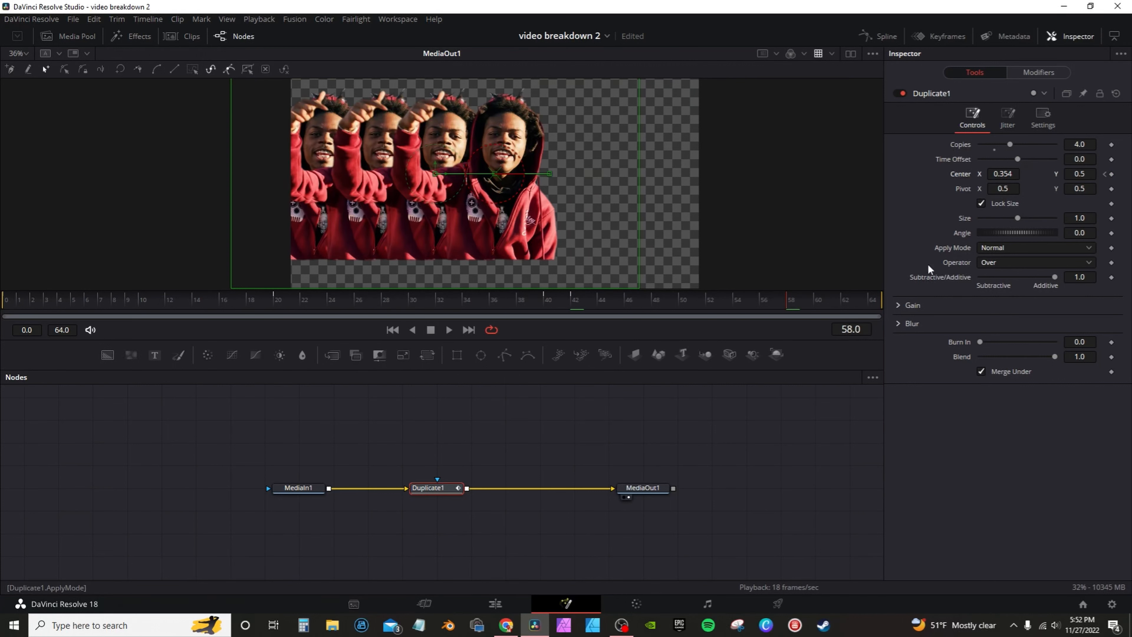
pyautogui.click(873, 303)
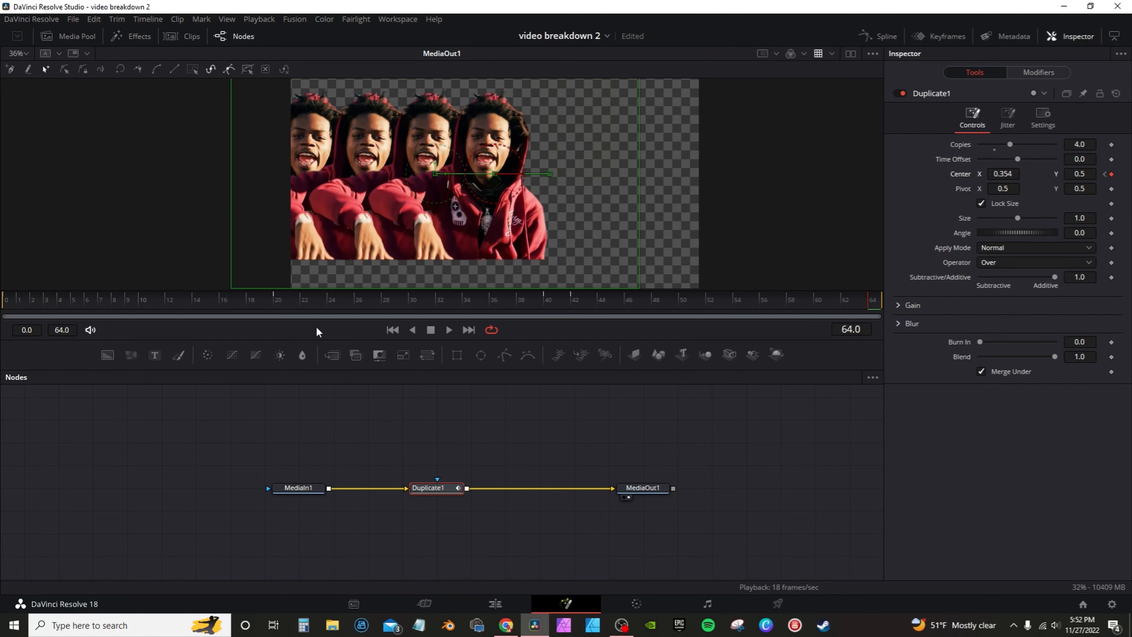
# - Play back the Duplicate1 clone animation from the start of the composition
pyautogui.click(20, 308)
pyautogui.press('space')
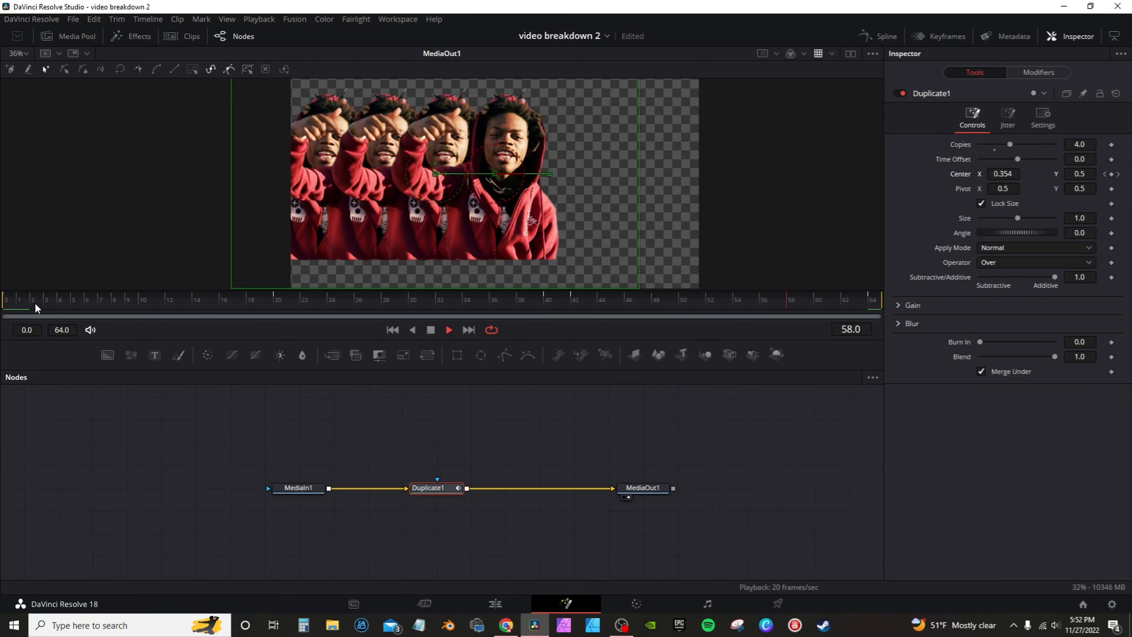
pyautogui.press('space')
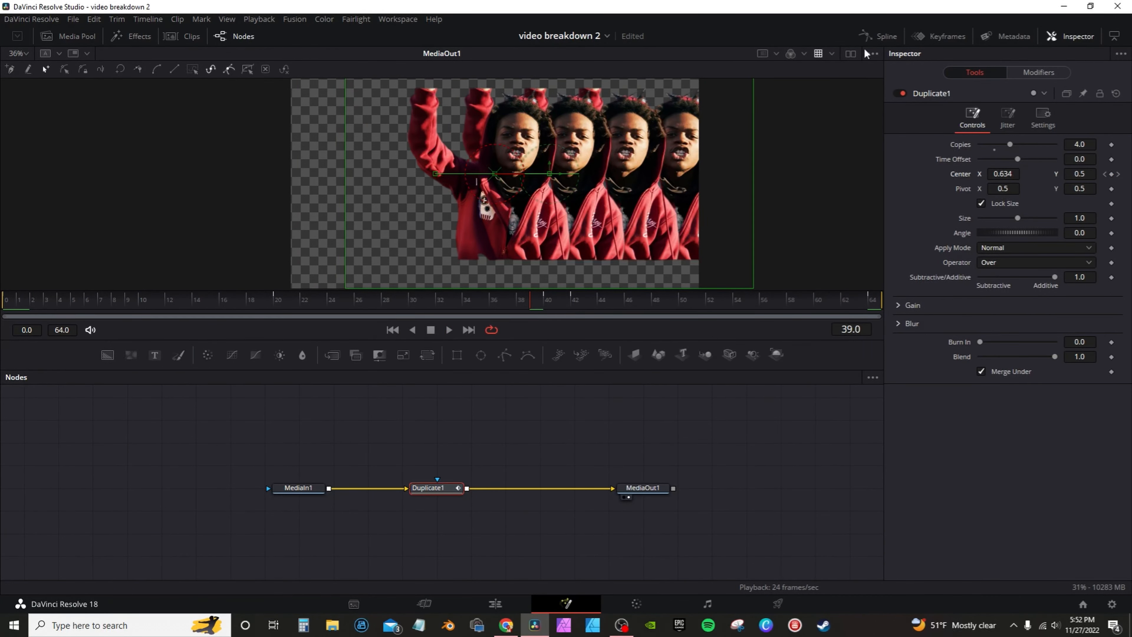
# - Display Duplicate1's Center displacement curve in the Spline editor, fit it to view, and check frames 40 to 42
pyautogui.click(888, 38)
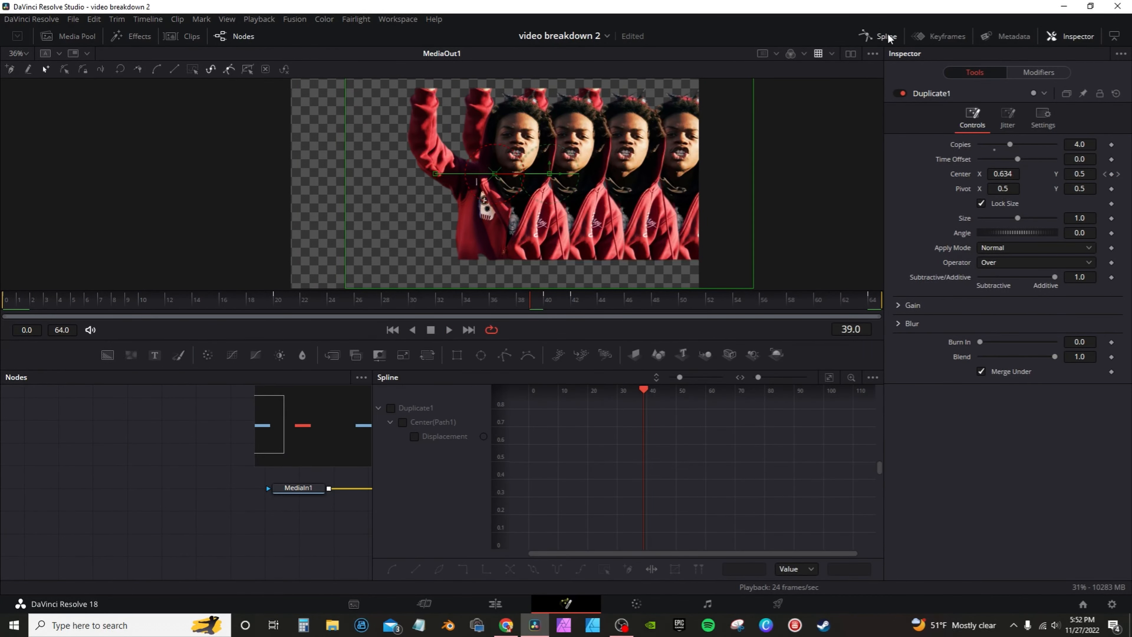
pyautogui.click(391, 408)
pyautogui.click(829, 378)
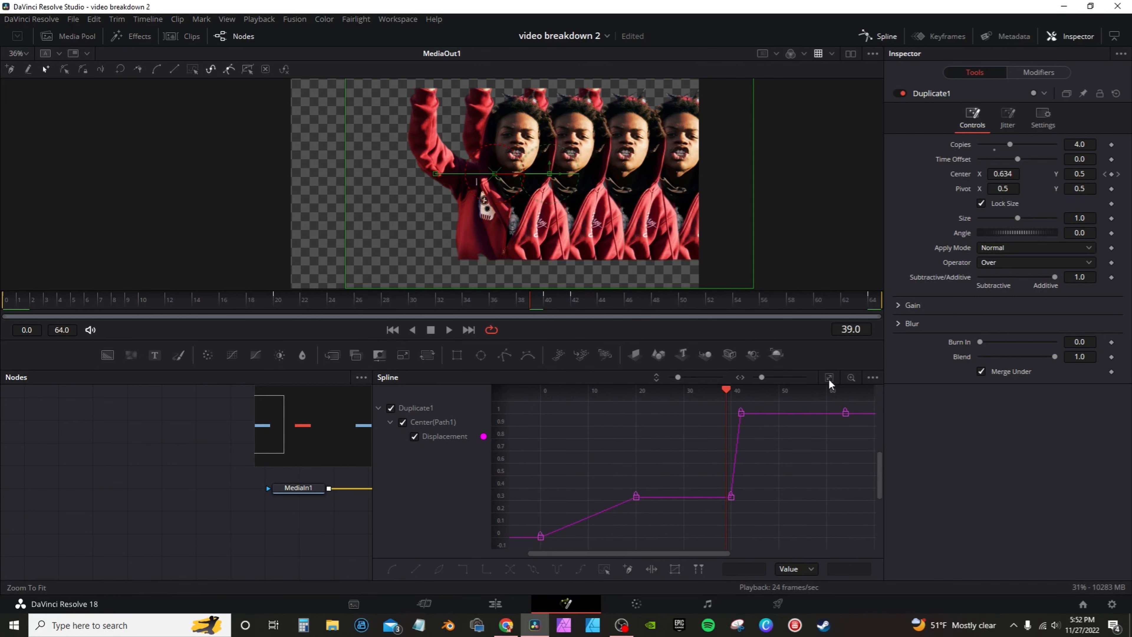
pyautogui.click(554, 298)
pyautogui.click(577, 297)
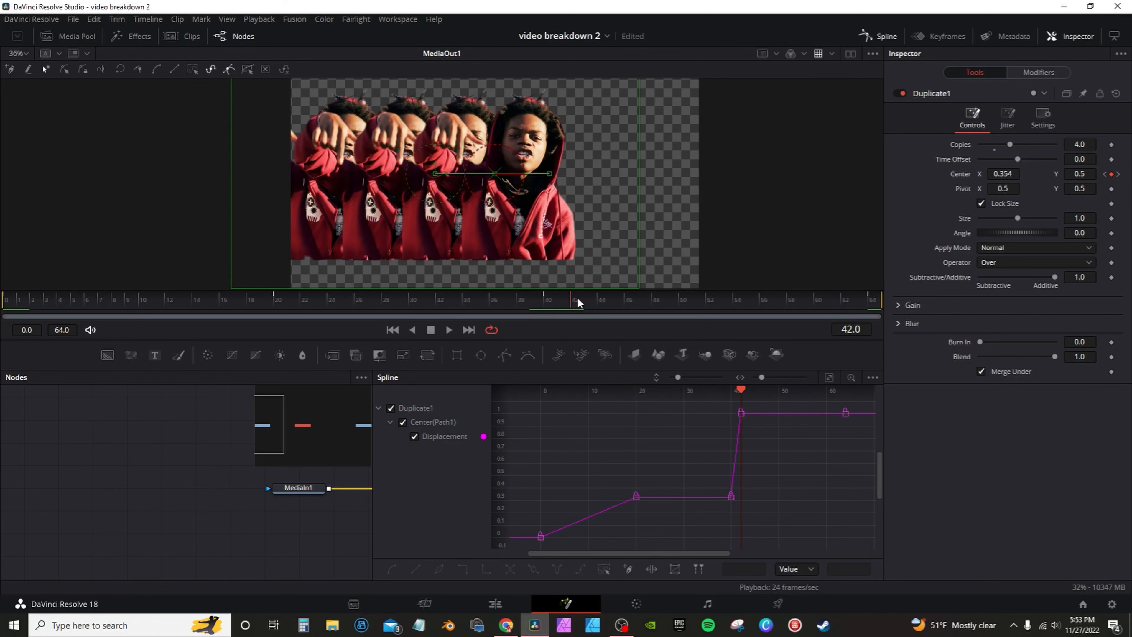
pyautogui.click(565, 298)
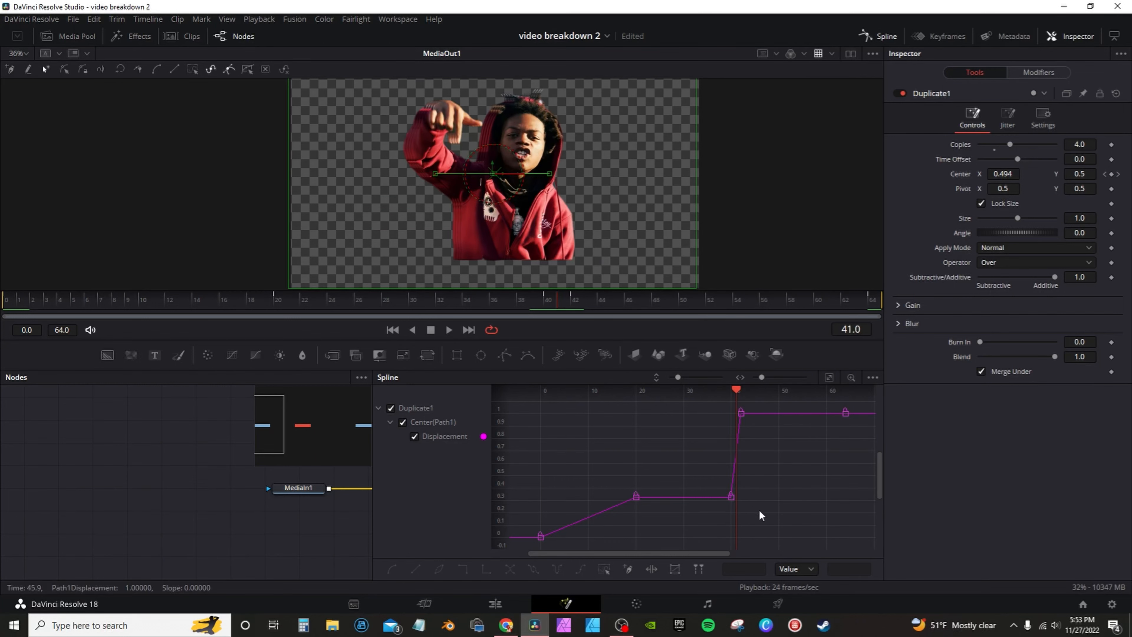
# - Time-stretch the displacement keyframes at frames 40 and 42 so the second lands at about frame 48, and play the result
pyautogui.moveTo(759, 509); pyautogui.dragTo(718, 395)
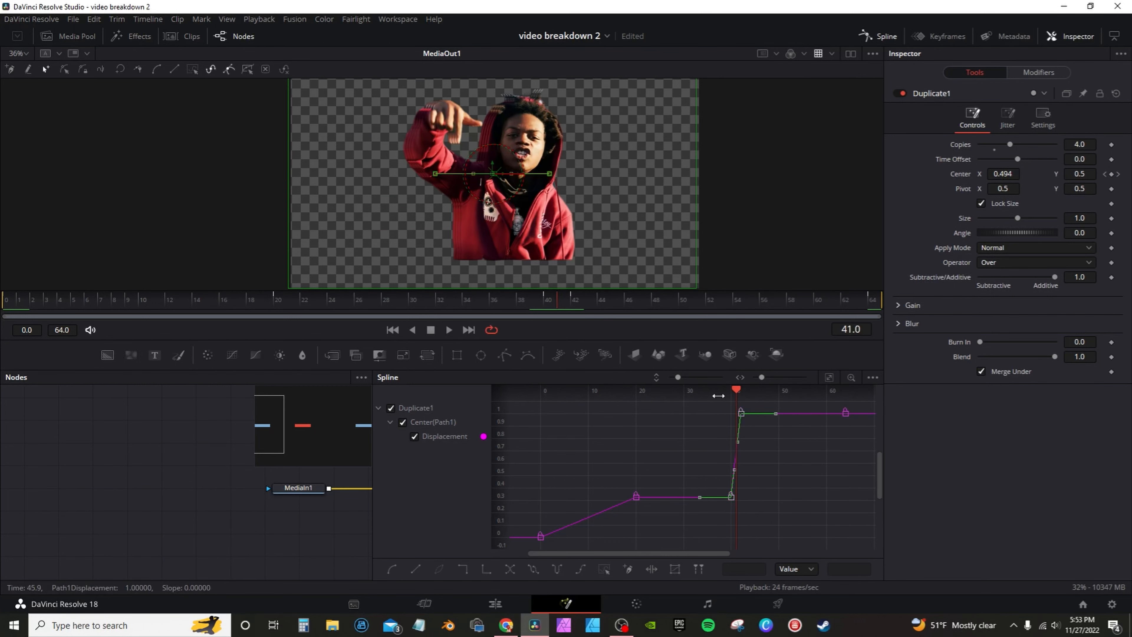
pyautogui.click(651, 568)
pyautogui.moveTo(741, 464); pyautogui.dragTo(772, 462)
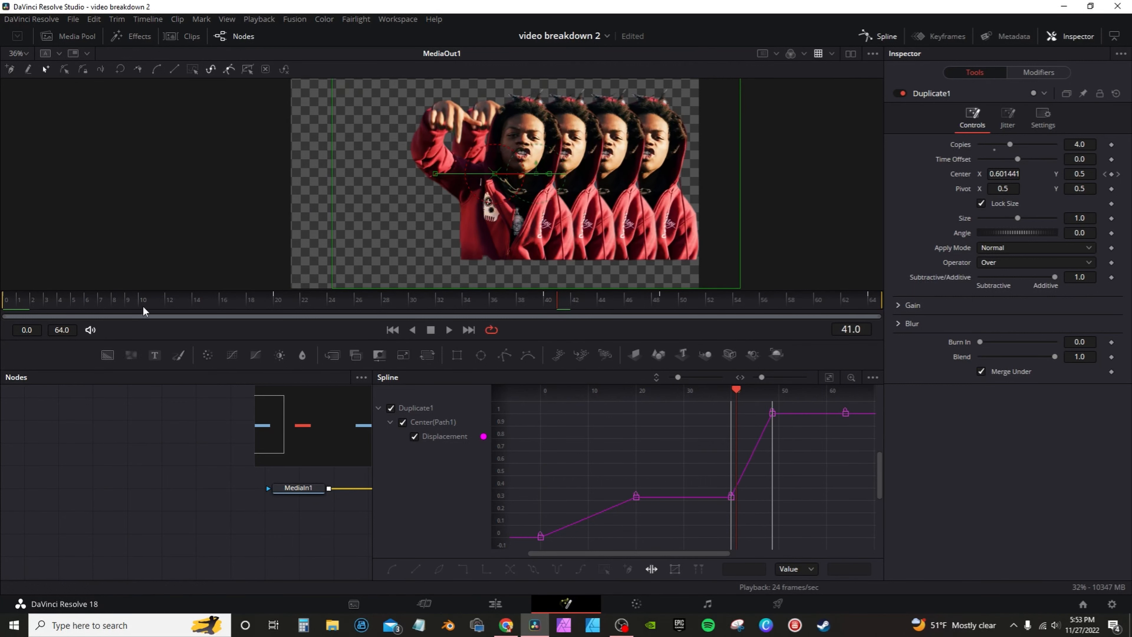
pyautogui.press('space')
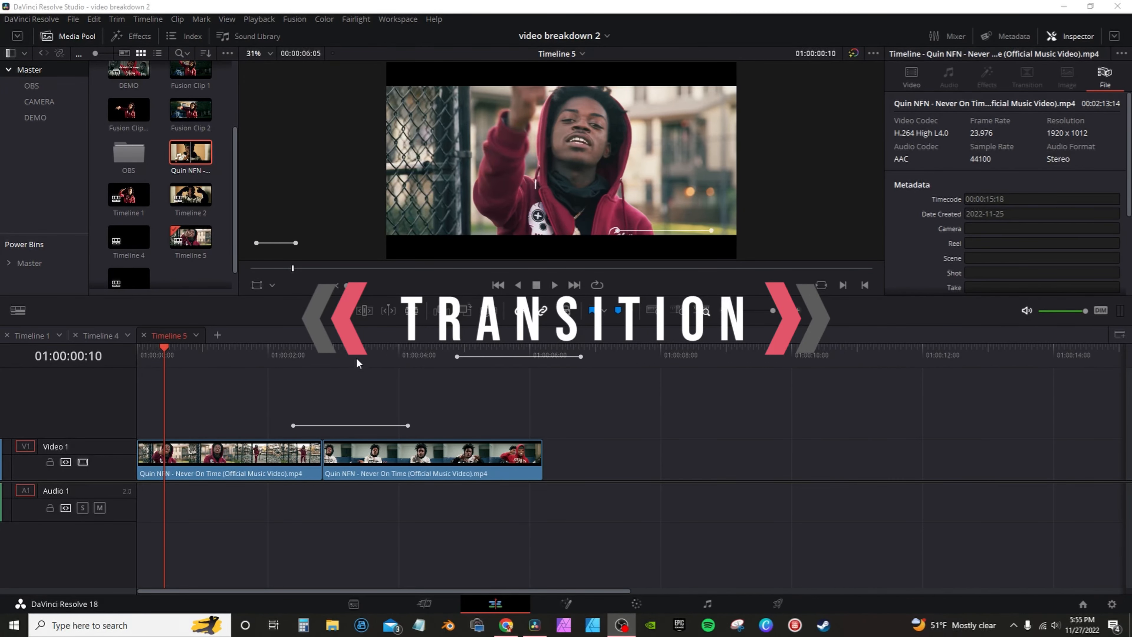
# - On Timeline 5, copy the second clip onto Video 2, starting one second before the cut, at 01:00:01:20
pyautogui.moveTo(168, 355); pyautogui.dragTo(338, 409)
pyautogui.moveTo(340, 352); pyautogui.dragTo(328, 351)
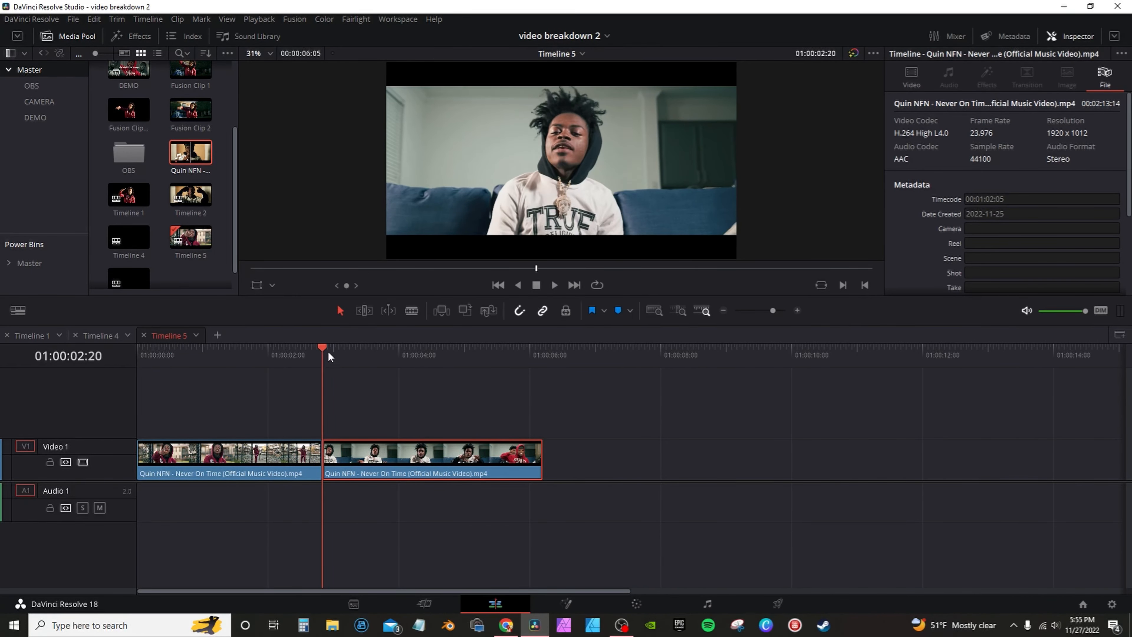
pyautogui.moveTo(371, 459); pyautogui.dragTo(346, 423)
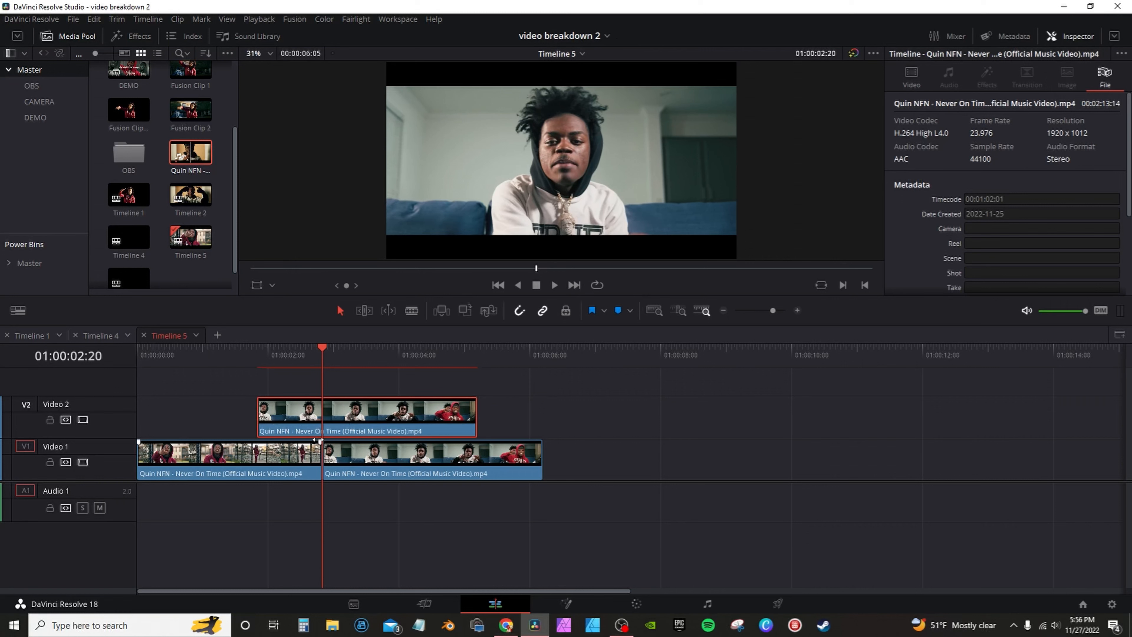
# - Turn the Video 2 copy into a freeze frame from its start and trim its end to the cut, checking its duration
pyautogui.moveTo(275, 350); pyautogui.dragTo(258, 349)
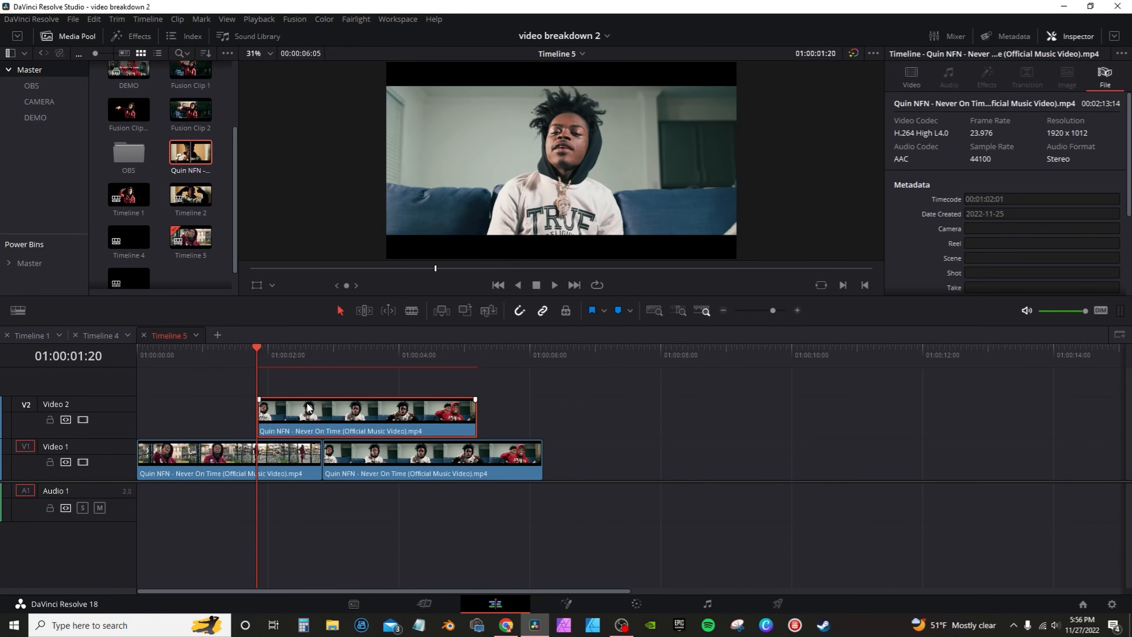
pyautogui.hotkey('shift', 'r')
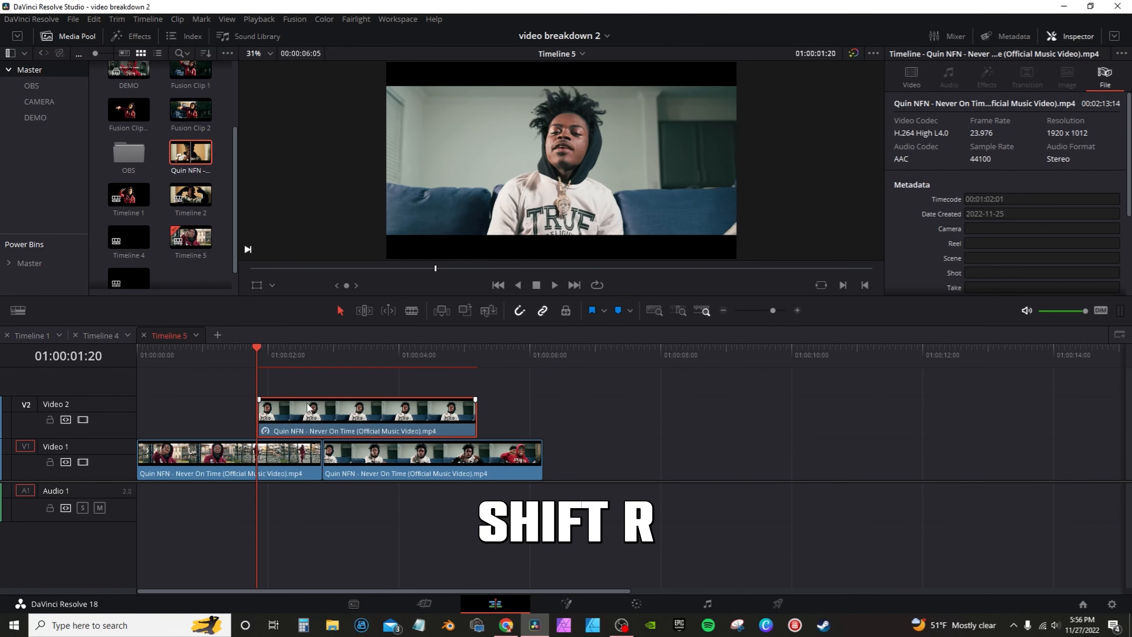
pyautogui.moveTo(475, 415); pyautogui.dragTo(324, 419)
pyautogui.click(280, 417)
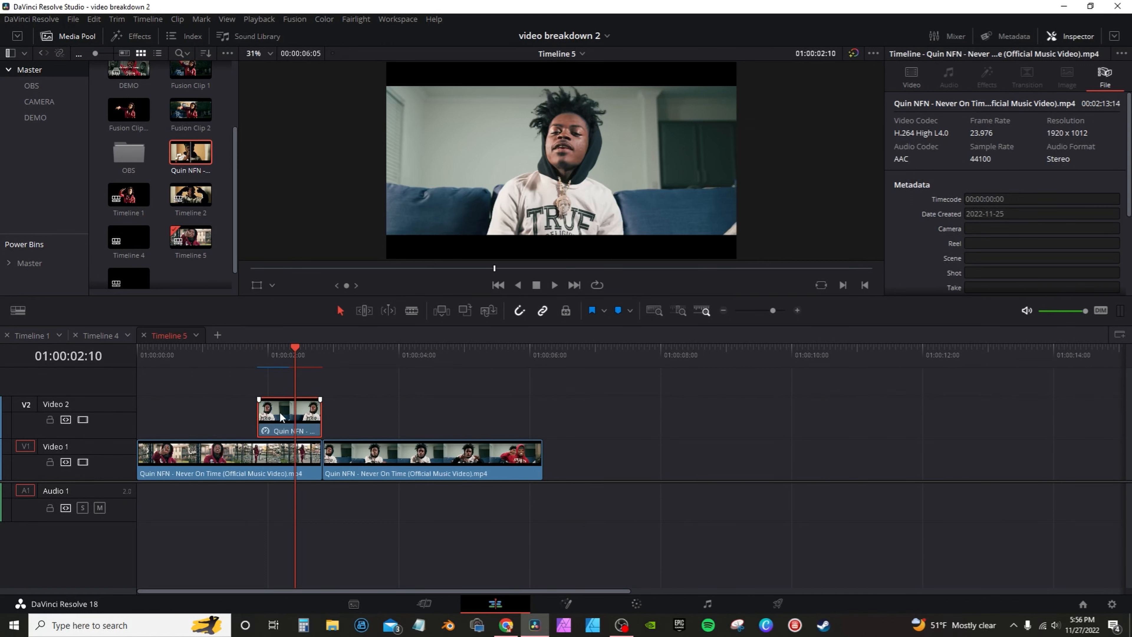
pyautogui.hotkey('ctrl', 'd')
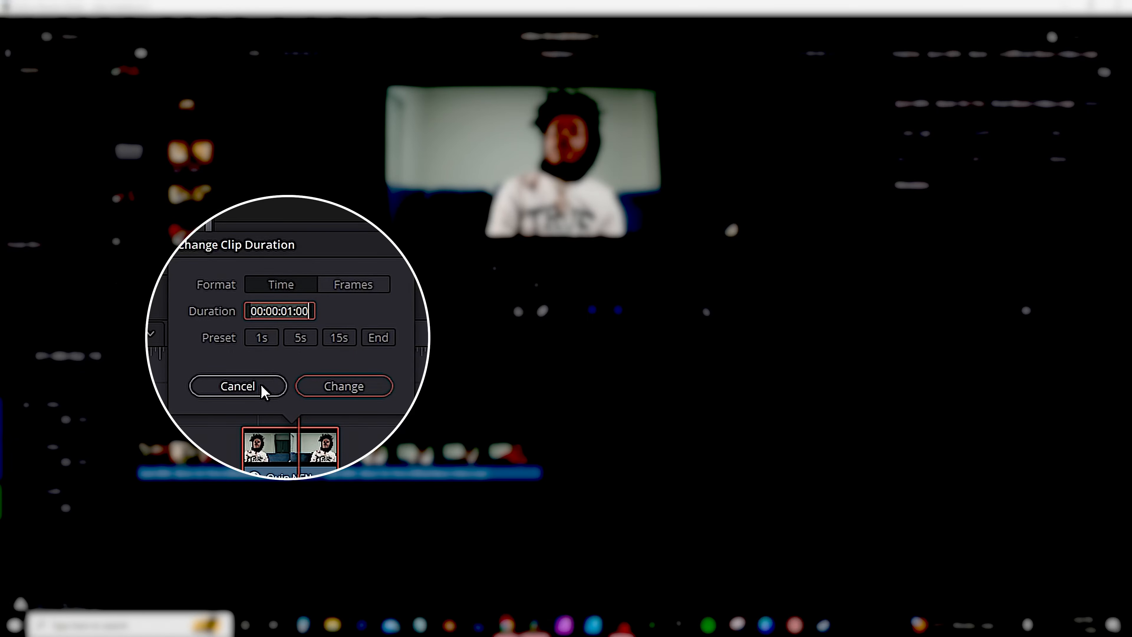
pyautogui.click(260, 372)
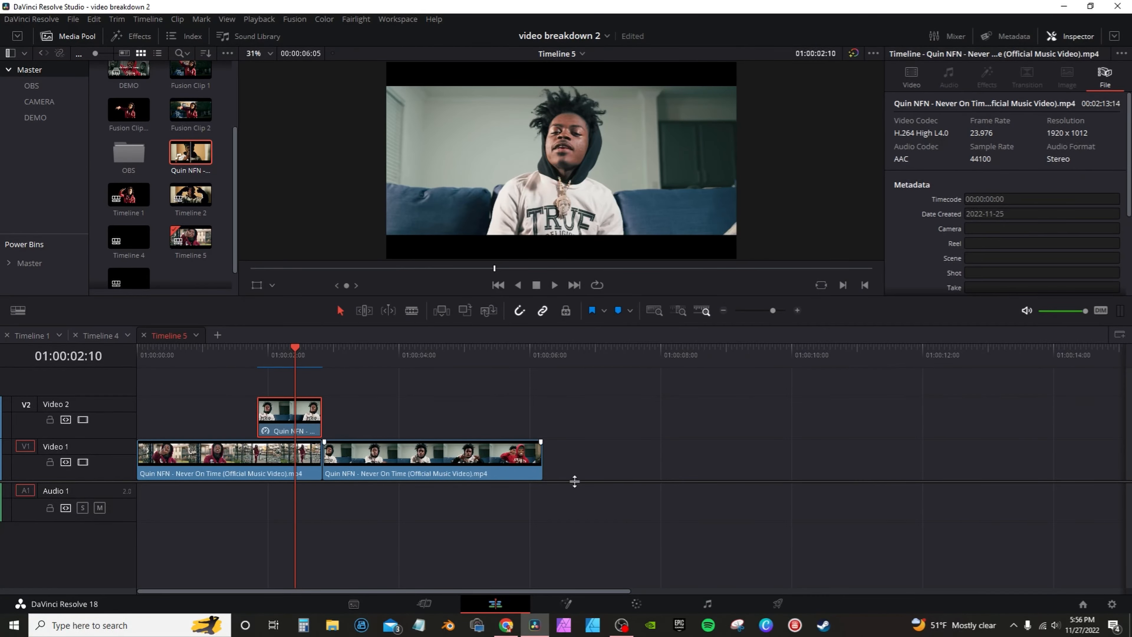
# - Open the freeze-frame clip in Fusion, hide the Spline editor, and add an unconnected Polygon node above MediaIn1
pyautogui.click(566, 605)
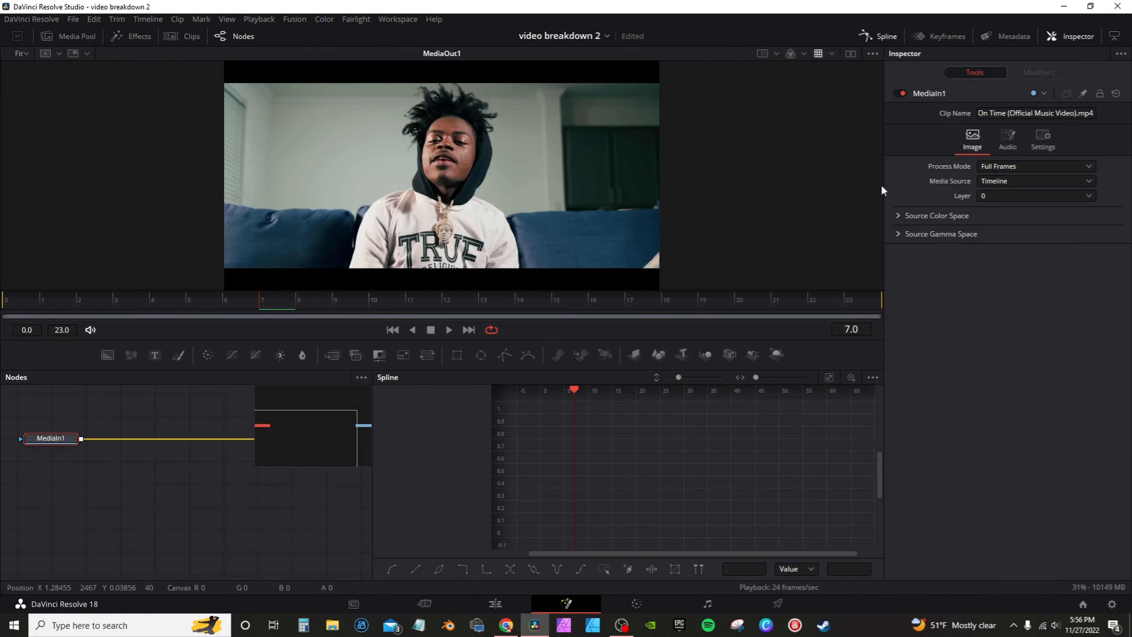
pyautogui.click(886, 37)
pyautogui.moveTo(457, 465); pyautogui.dragTo(737, 525)
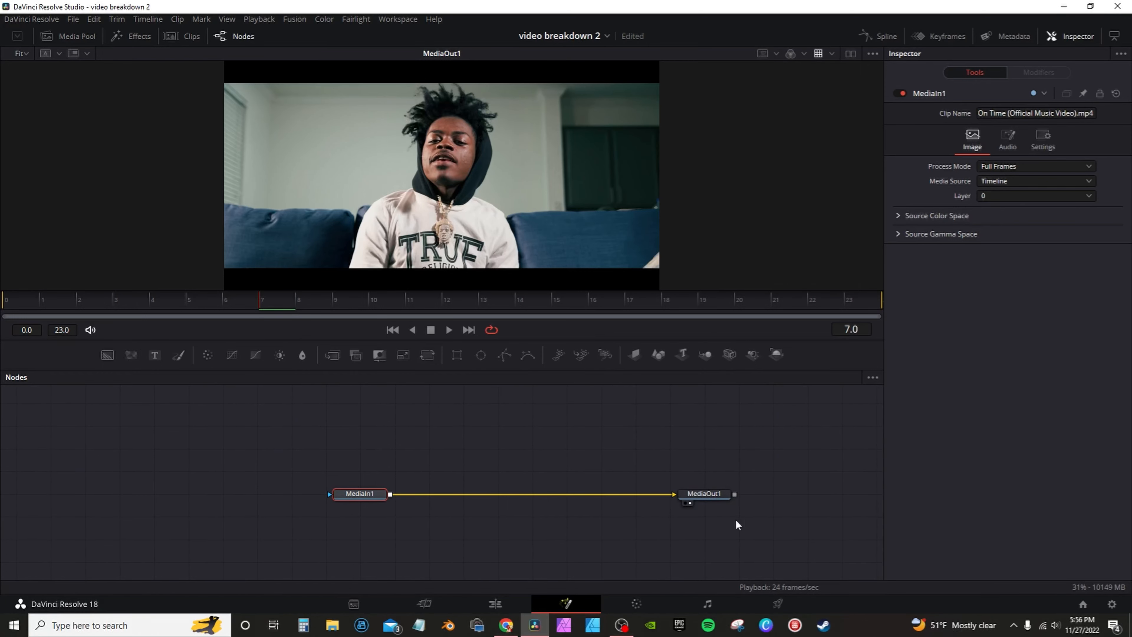
pyautogui.moveTo(503, 354); pyautogui.dragTo(430, 424)
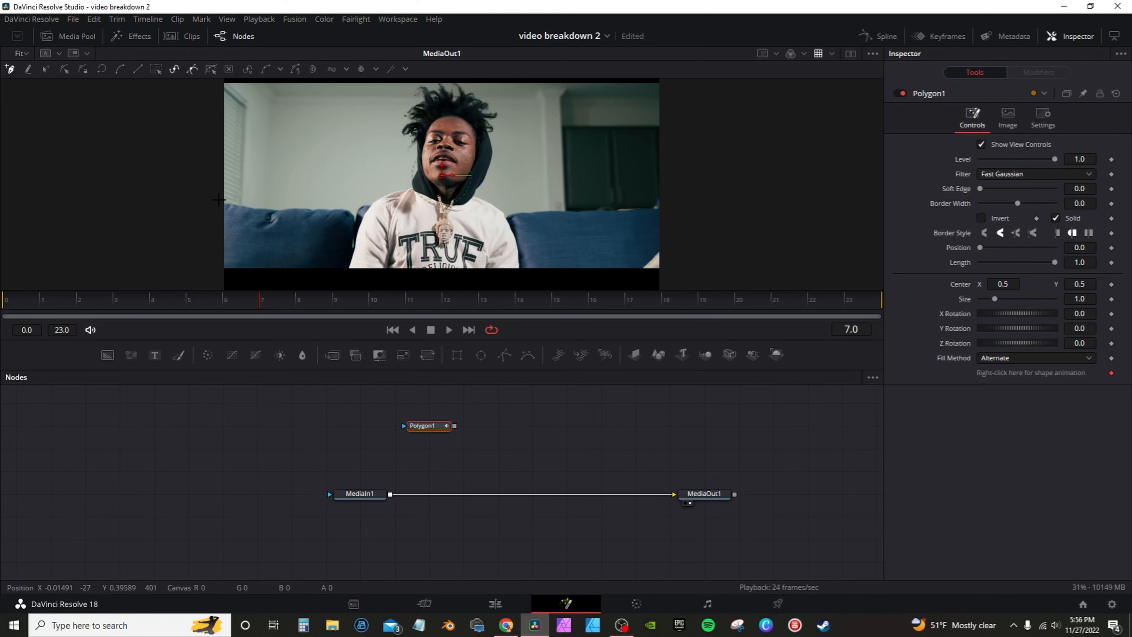
# - Trace Polygon1 along the sofa's top edge and around the man's head, closing the shape outside the frame above the background
pyautogui.moveTo(221, 201)
pyautogui.mouseDown()
pyautogui.moveTo(353, 208)
pyautogui.moveTo(406, 186)
pyautogui.moveTo(418, 142)
pyautogui.moveTo(406, 119)
pyautogui.moveTo(437, 86)
pyautogui.moveTo(477, 95)
pyautogui.moveTo(487, 199)
pyautogui.moveTo(540, 210)
pyautogui.moveTo(671, 206)
pyautogui.moveTo(682, 219)
pyautogui.moveTo(604, 266)
pyautogui.mouseUp()
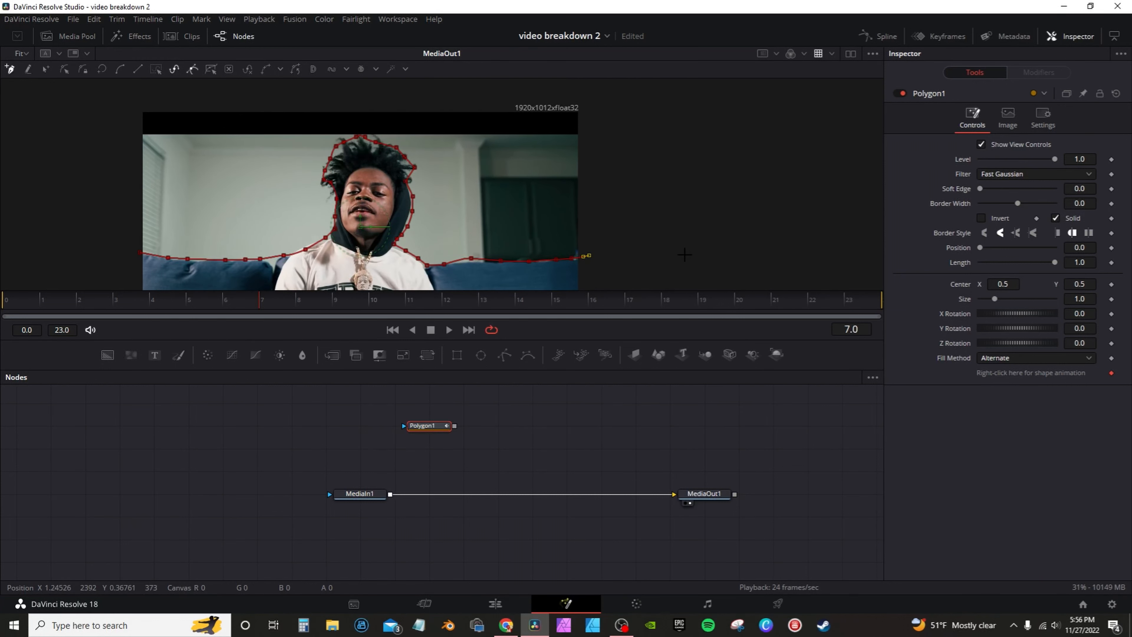
pyautogui.click(635, 85)
pyautogui.scroll(3, 635, 86)
pyautogui.click(538, 96)
pyautogui.hscroll(-4, 401, 102)
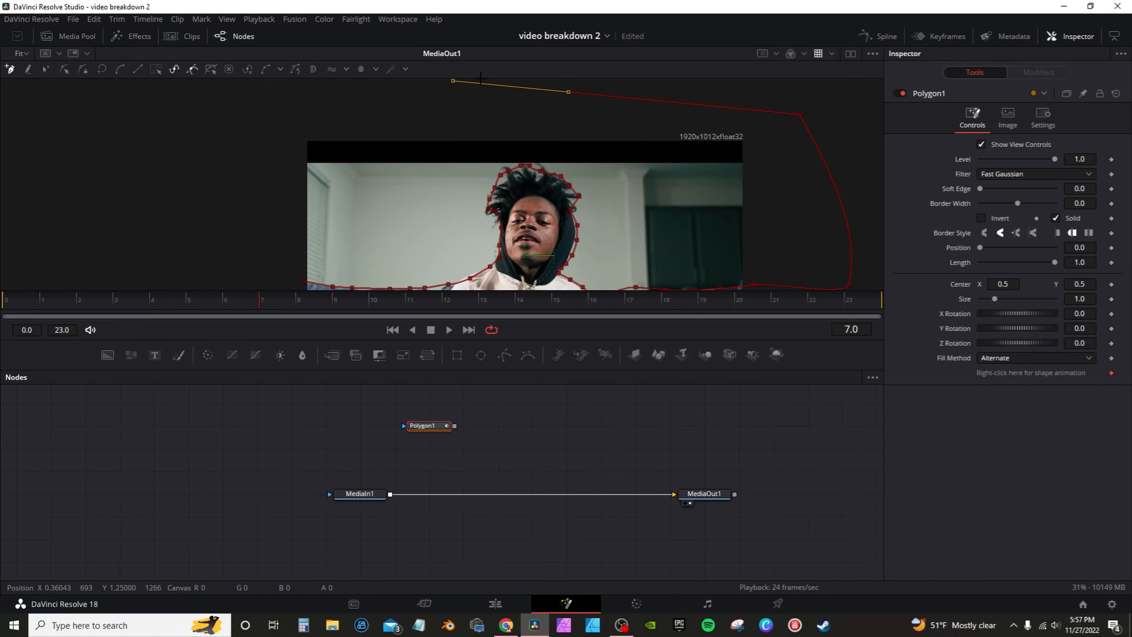
pyautogui.click(286, 106)
pyautogui.click(288, 280)
pyautogui.click(332, 272)
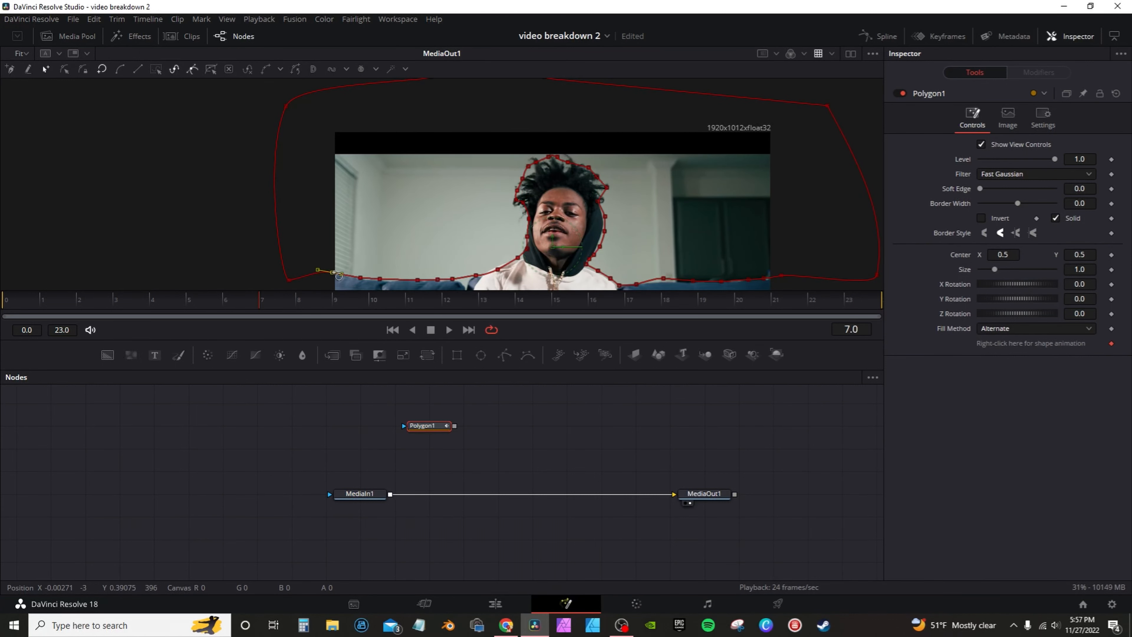
# - Connect Polygon1 to MediaIn1 as its mask
pyautogui.moveTo(374, 242); pyautogui.dragTo(318, 171)
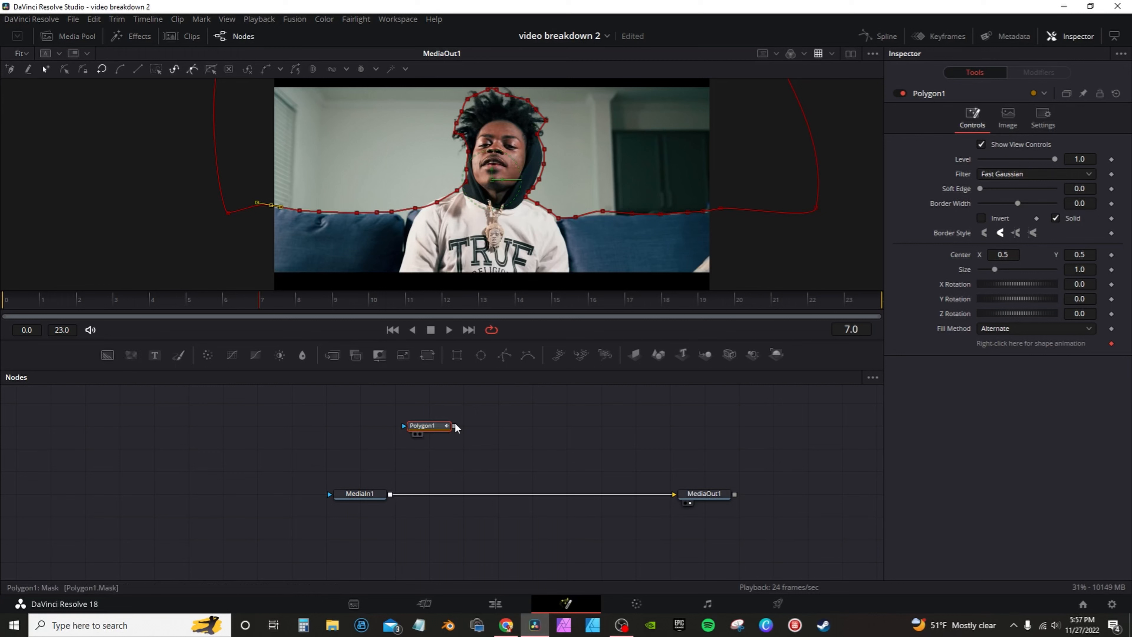
pyautogui.moveTo(452, 425); pyautogui.dragTo(370, 497)
pyautogui.moveTo(558, 201); pyautogui.dragTo(500, 248)
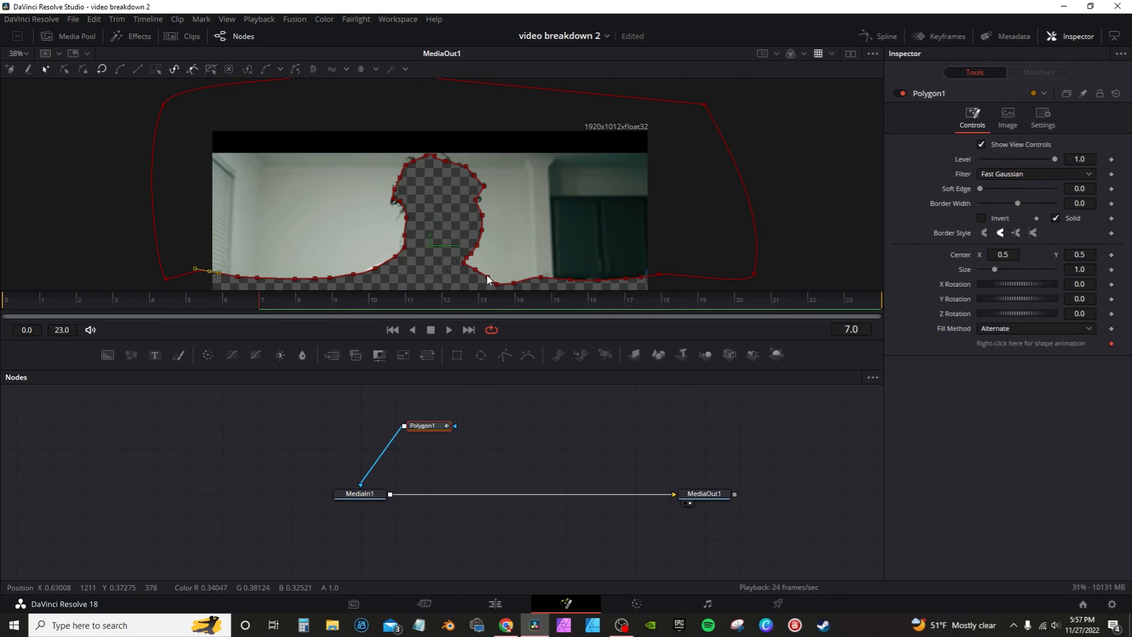
# - Invert Polygon1 and set its Soft Edge to about 0.0037 and its Border Width to about 0.0098
pyautogui.click(982, 218)
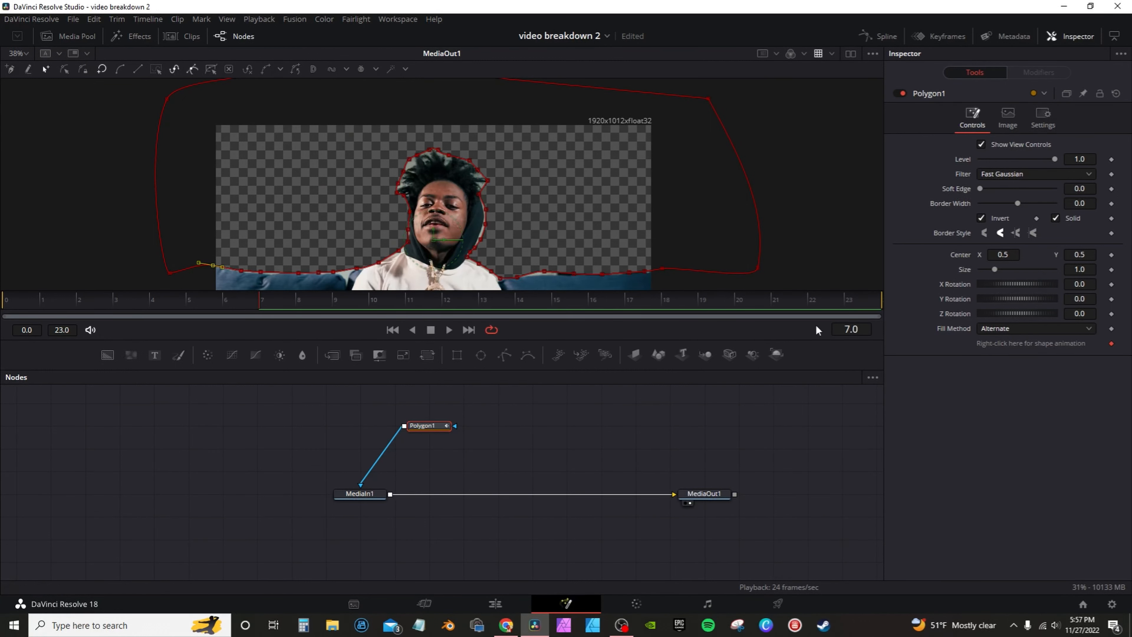
pyautogui.click(769, 424)
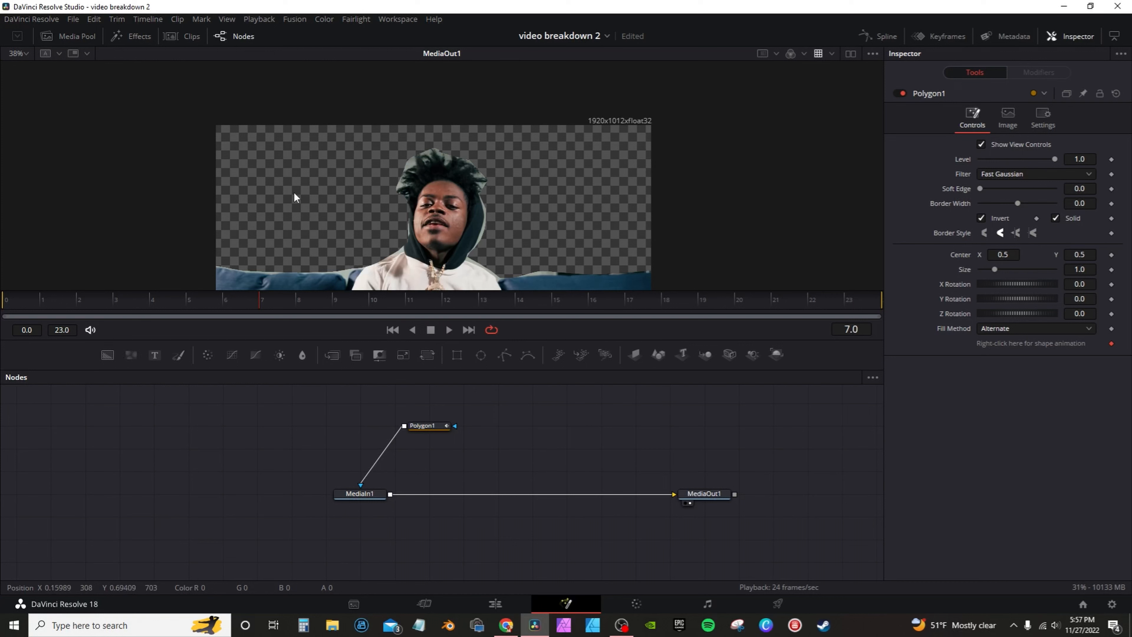
pyautogui.moveTo(1080, 189); pyautogui.dragTo(1084, 189)
pyautogui.moveTo(1080, 203); pyautogui.dragTo(1083, 204)
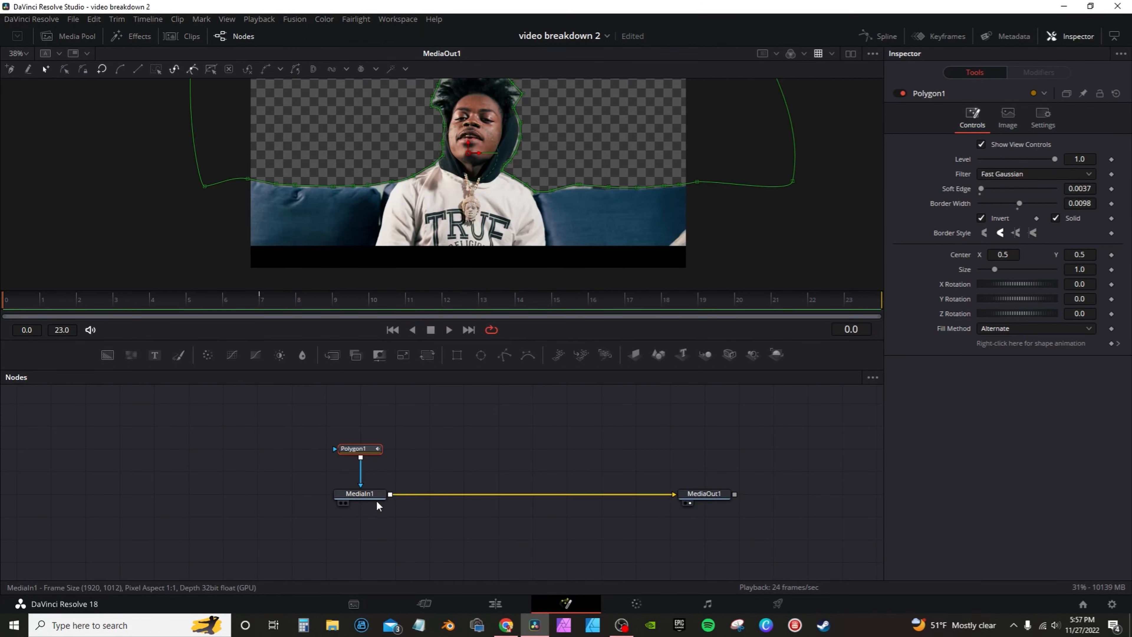
# - Add a Transform node after MediaIn1 and set its Edges to Mirror
pyautogui.click(374, 497)
pyautogui.click(429, 355)
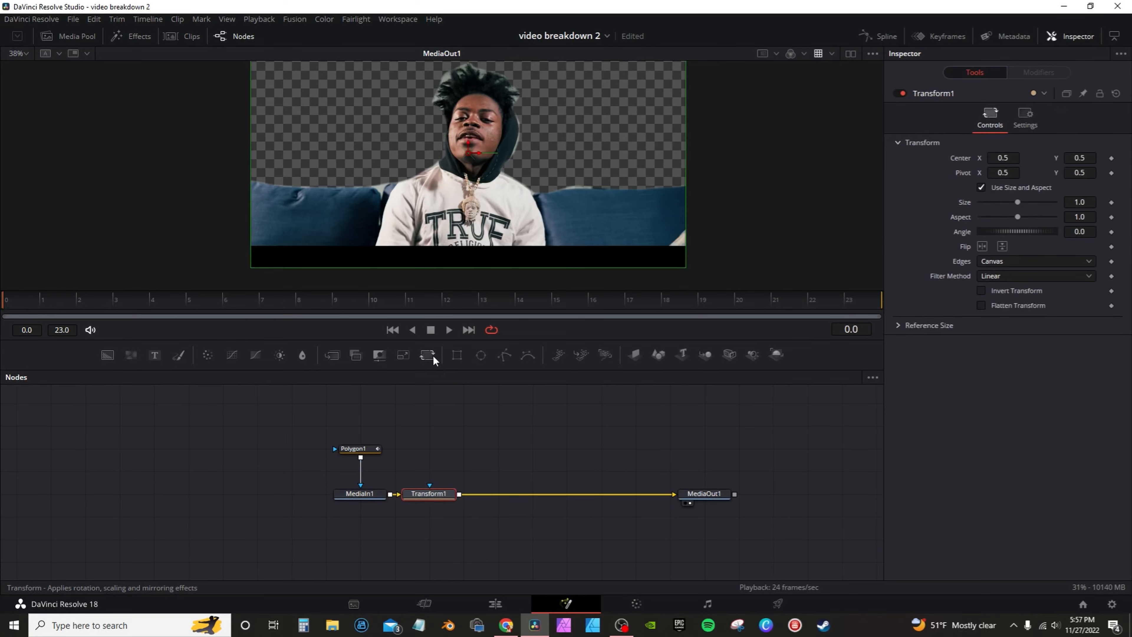
pyautogui.moveTo(441, 493); pyautogui.dragTo(475, 493)
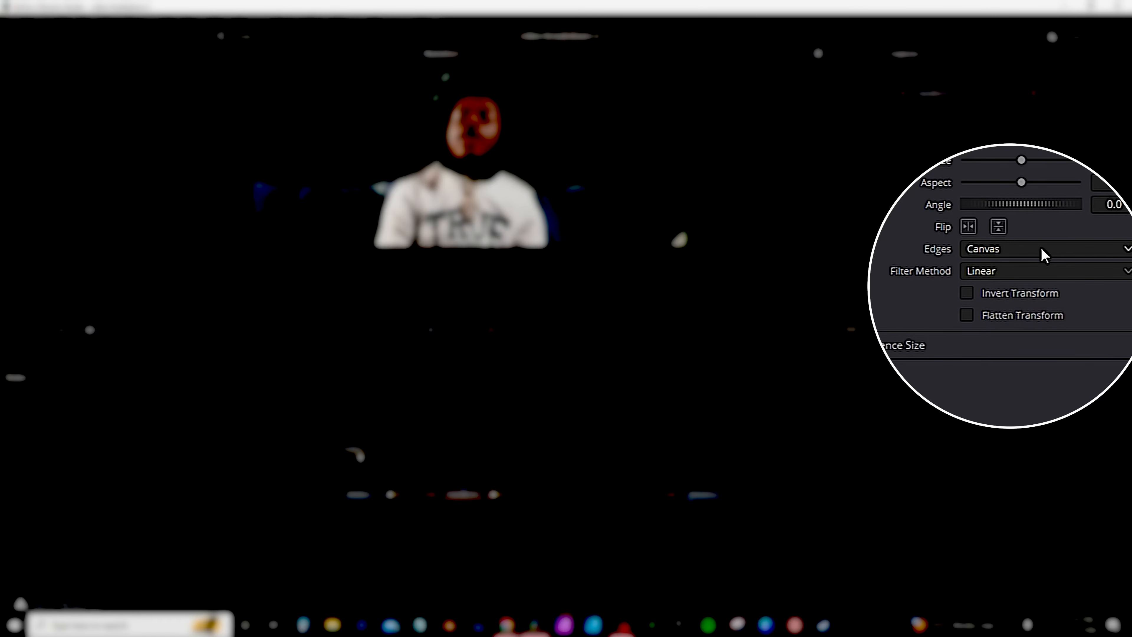
pyautogui.click(1040, 263)
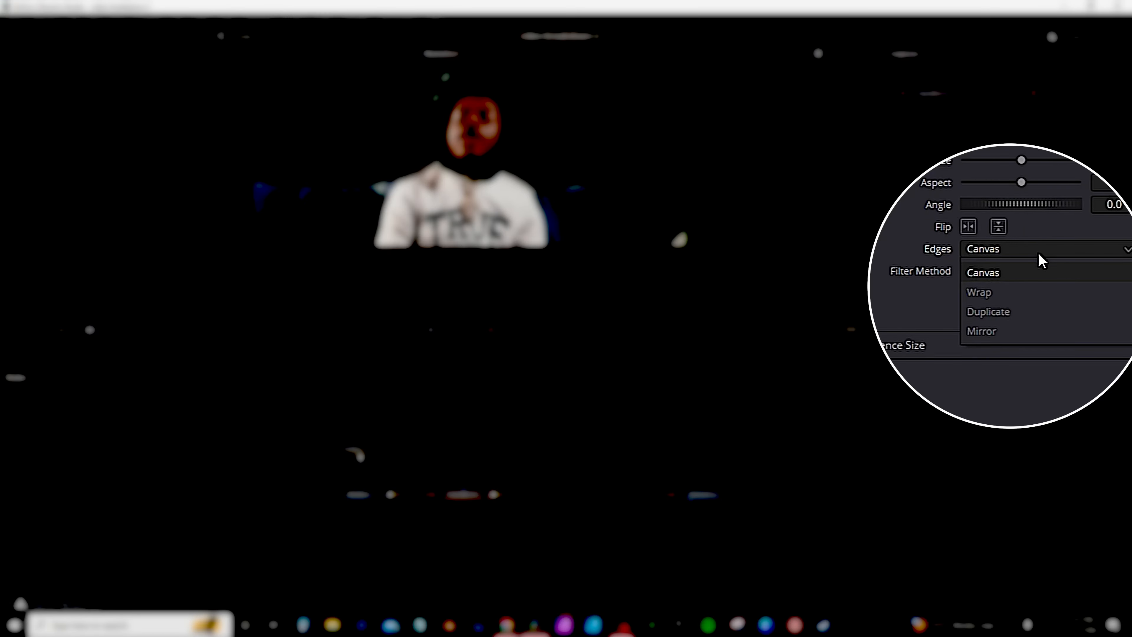
pyautogui.click(1015, 328)
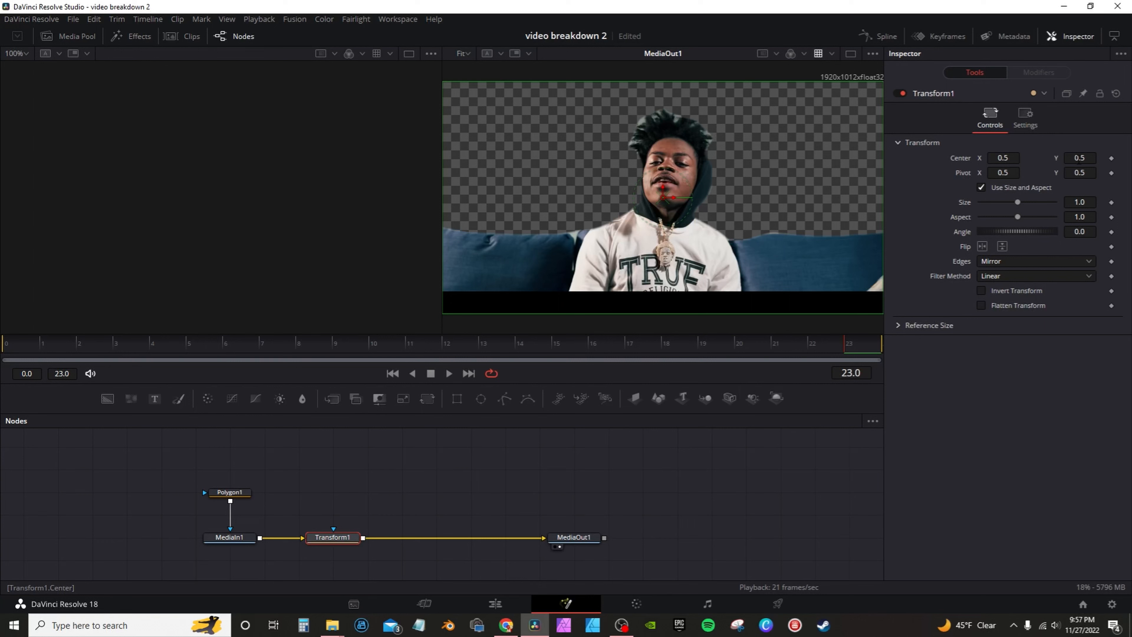
# - Keyframe Transform1's Center X at 0.5 on frame 23 and at 6.0 on frame 0
pyautogui.click(1111, 159)
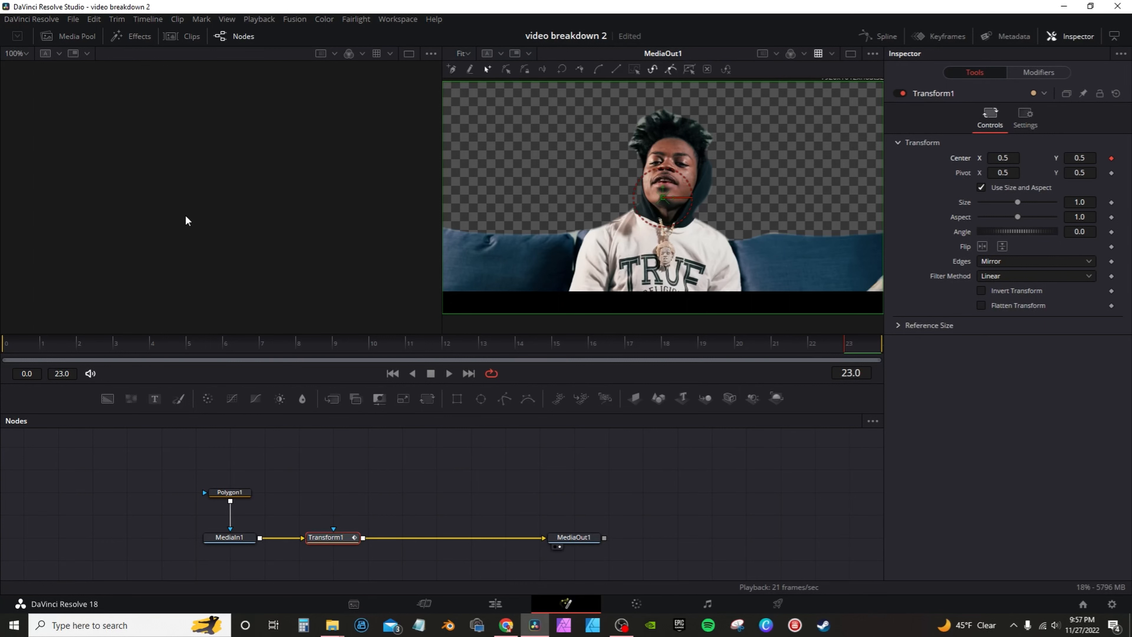
pyautogui.click(5, 352)
pyautogui.moveTo(1003, 158); pyautogui.dragTo(1046, 159)
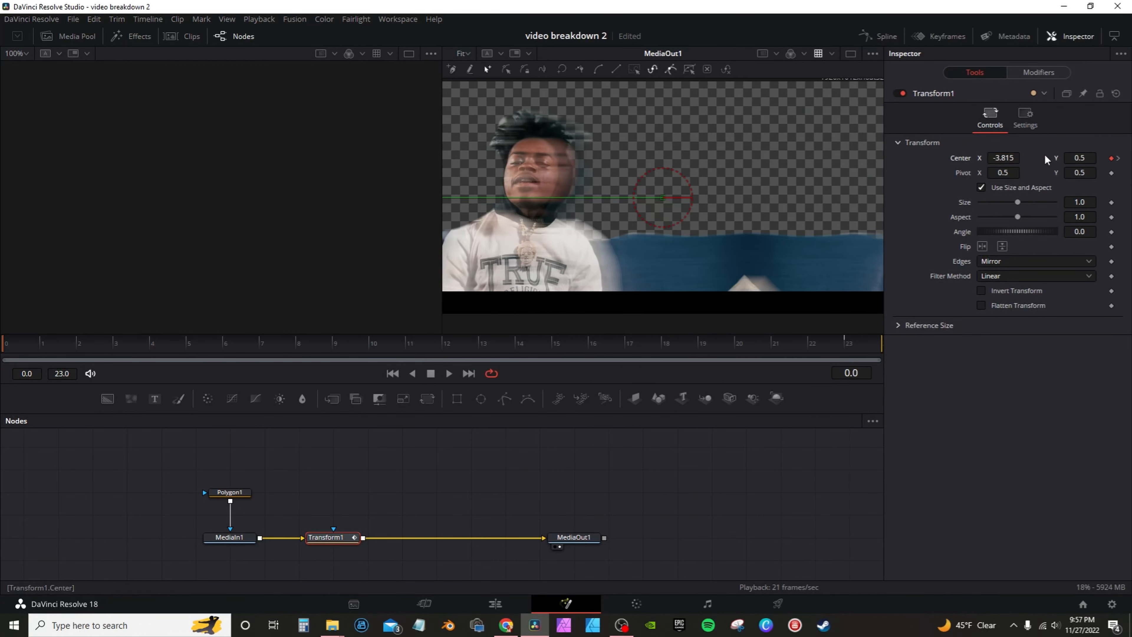
pyautogui.click(1011, 158)
pyautogui.write('5')
pyautogui.press('Return')
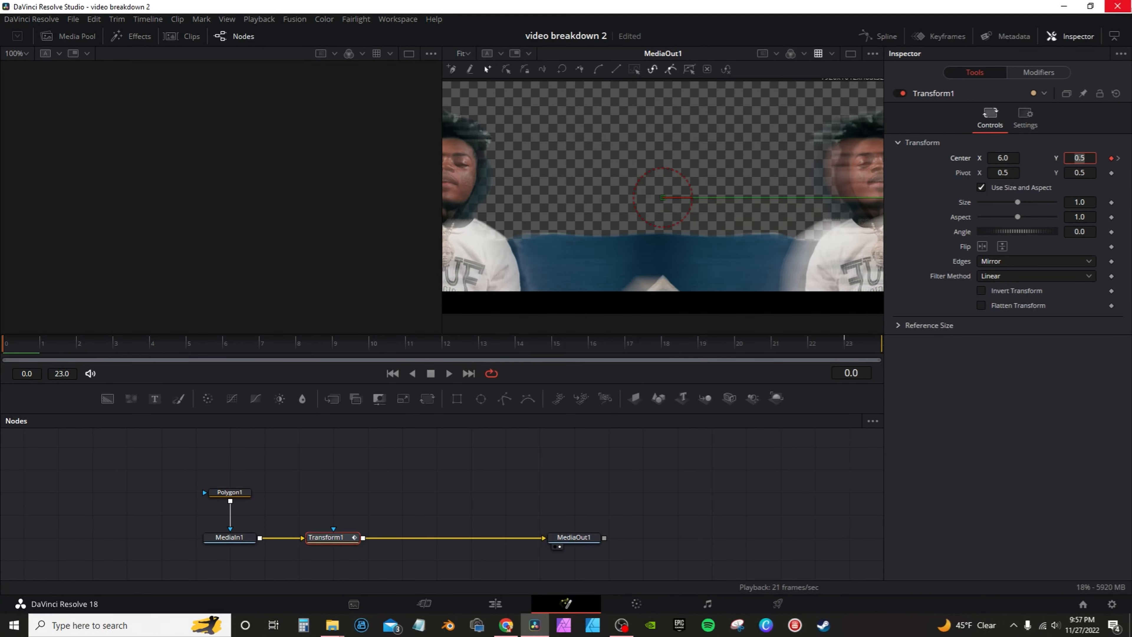
# - Switch to a single viewer, show the frame together with Transform1's motion path, and play back the slide
pyautogui.click(850, 53)
pyautogui.scroll(-5, 486, 197)
pyautogui.scroll(-5, 487, 197)
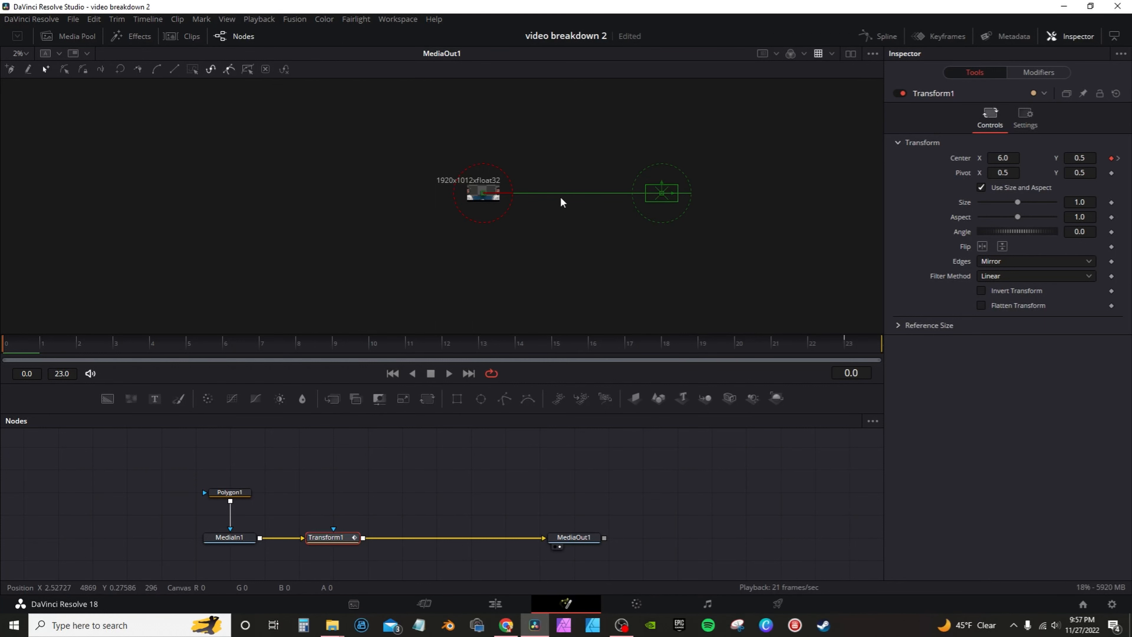
pyautogui.scroll(5, 538, 215)
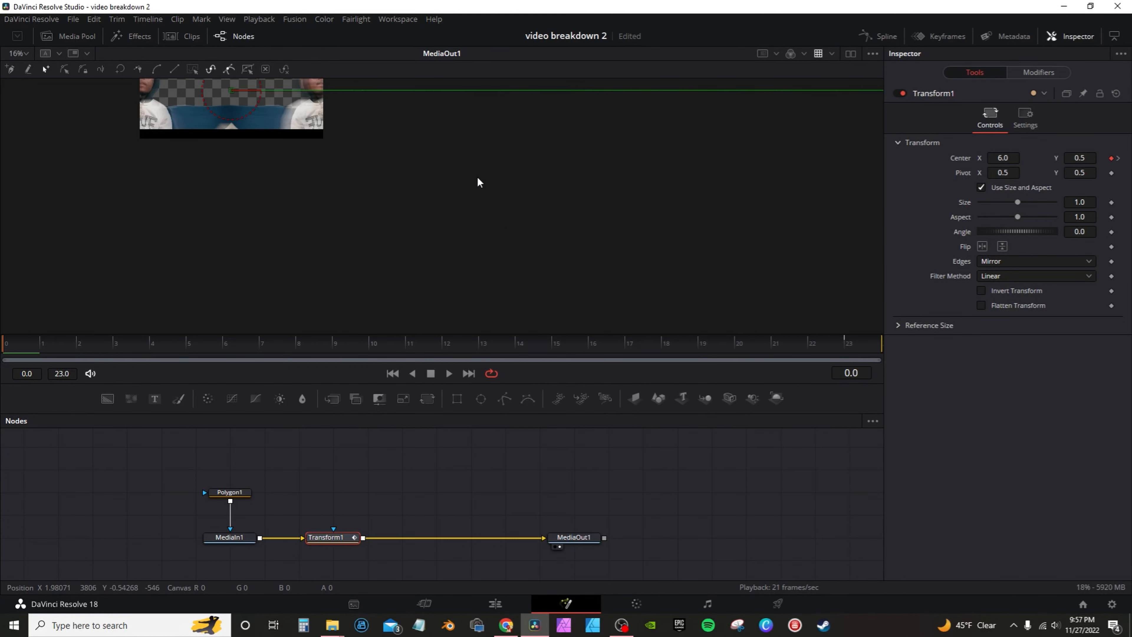
pyautogui.moveTo(235, 114); pyautogui.dragTo(280, 190)
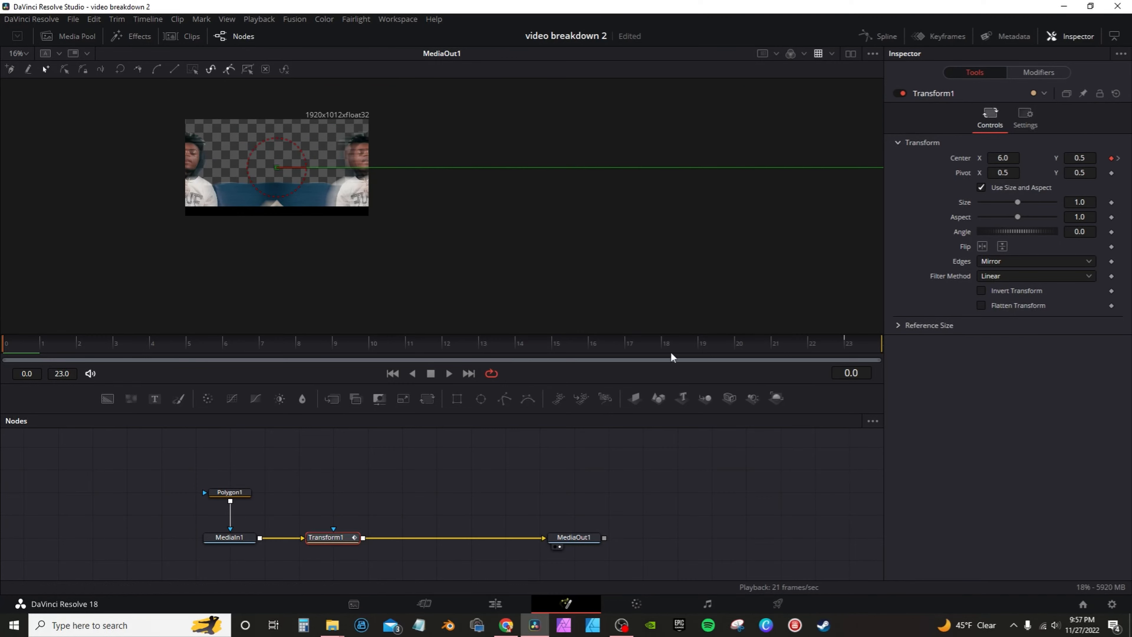
pyautogui.click(449, 373)
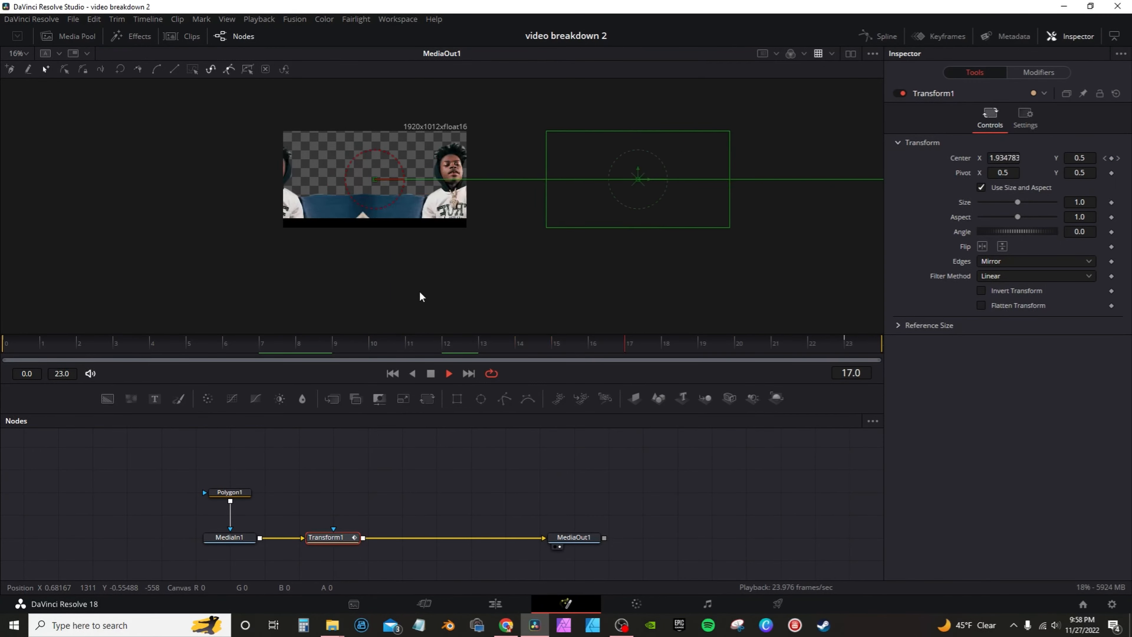
pyautogui.press('space')
# - Enable Motion Blur on Transform1 with a Quality of 10
pyautogui.click(1020, 123)
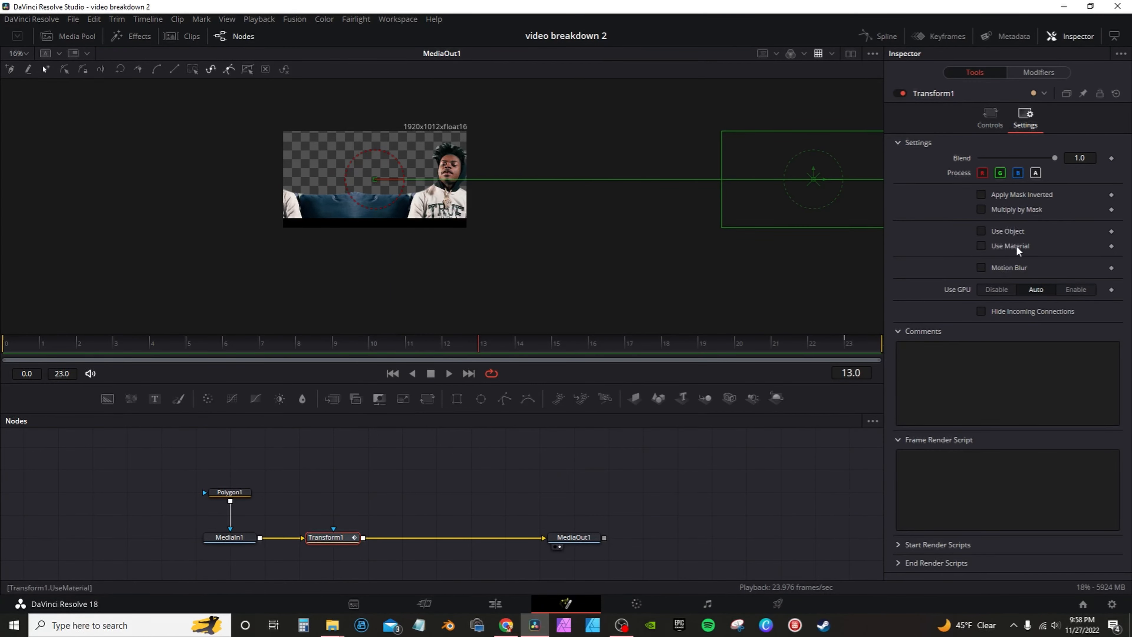
pyautogui.click(980, 268)
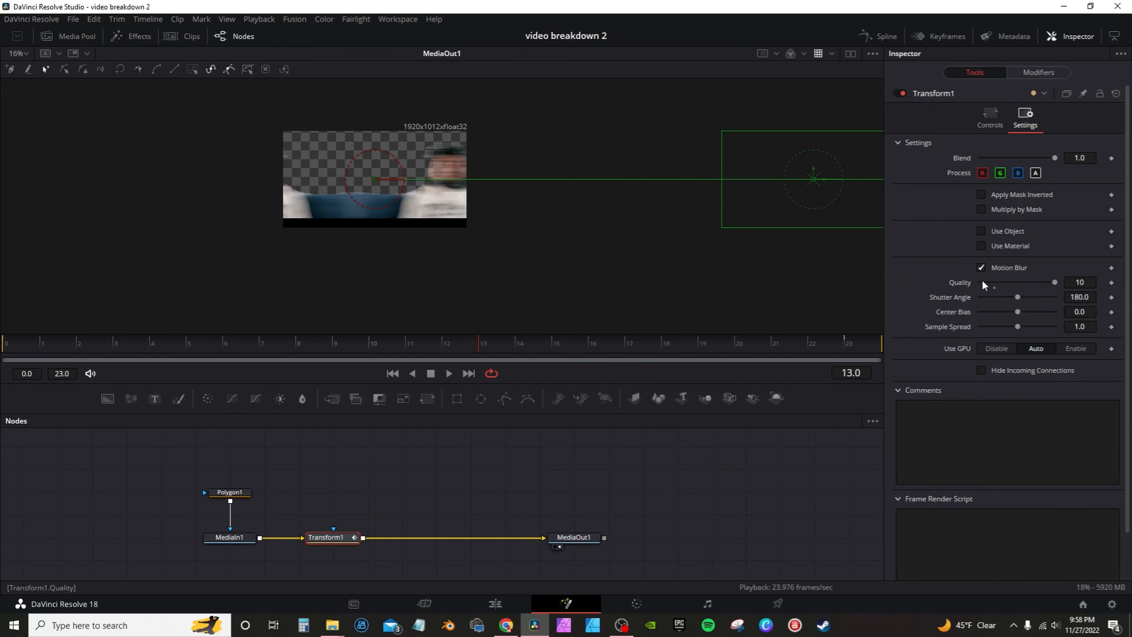